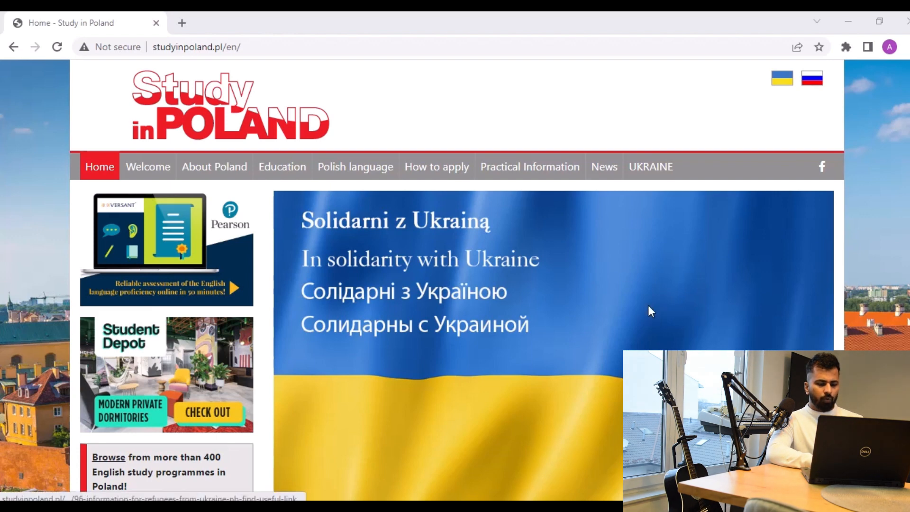
- Bring up the Study programme browser window at full size and review the programme's details, including fees and application deadline
key(alt+Tab)
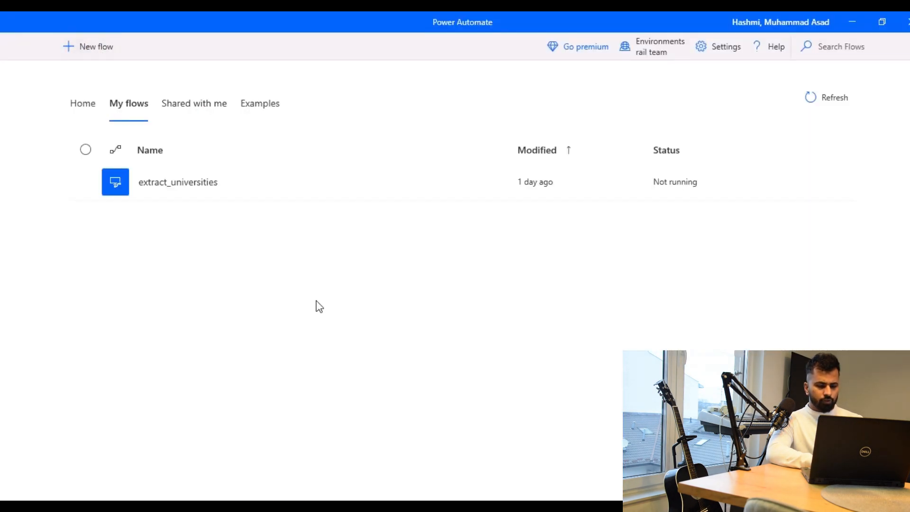
mouse_move(375, 509)
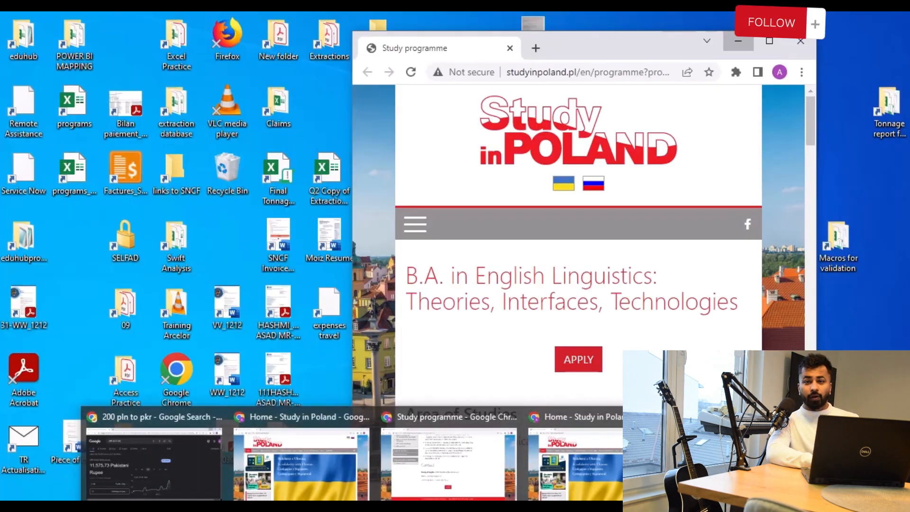
click(449, 462)
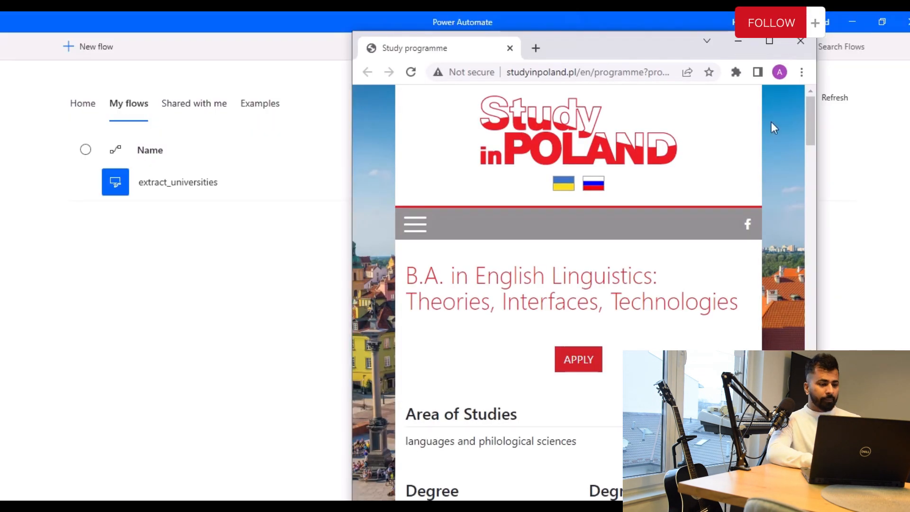
click(770, 42)
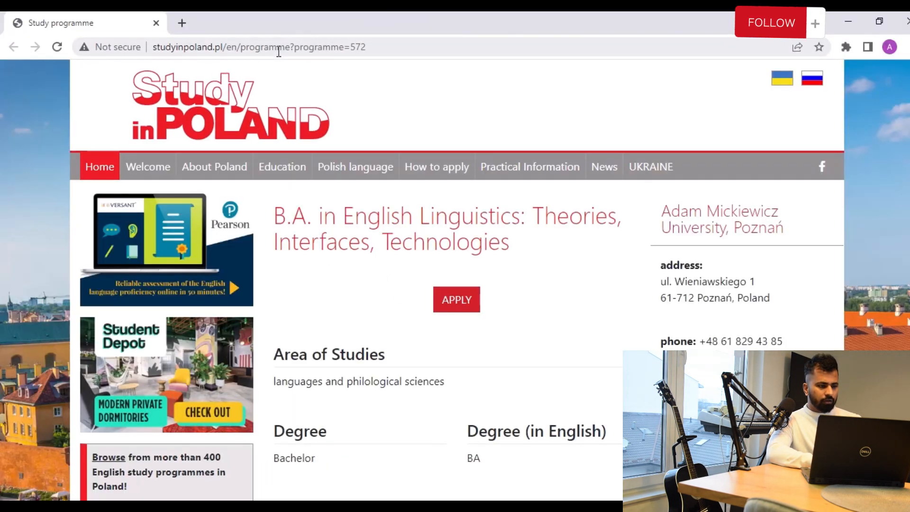
scroll(195, 369, down, 4)
scroll(194, 369, down, 9)
scroll(179, 492, up, 3)
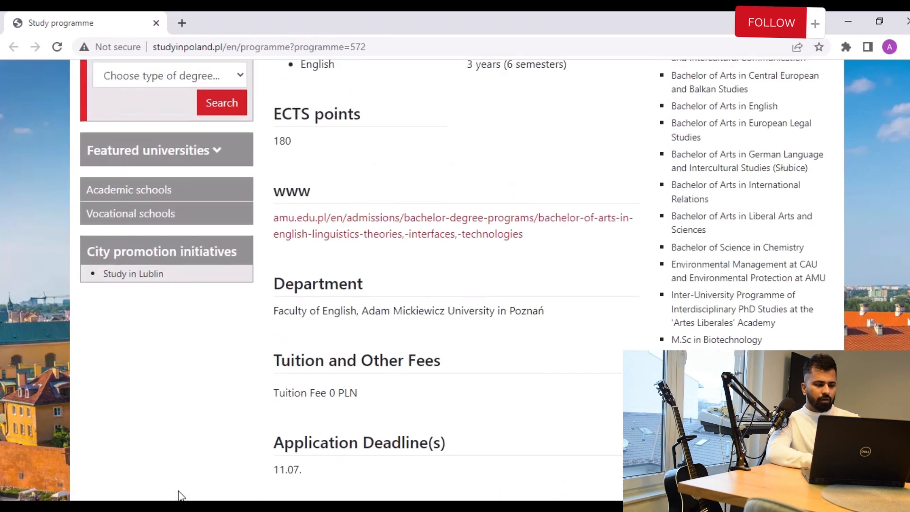
click(217, 161)
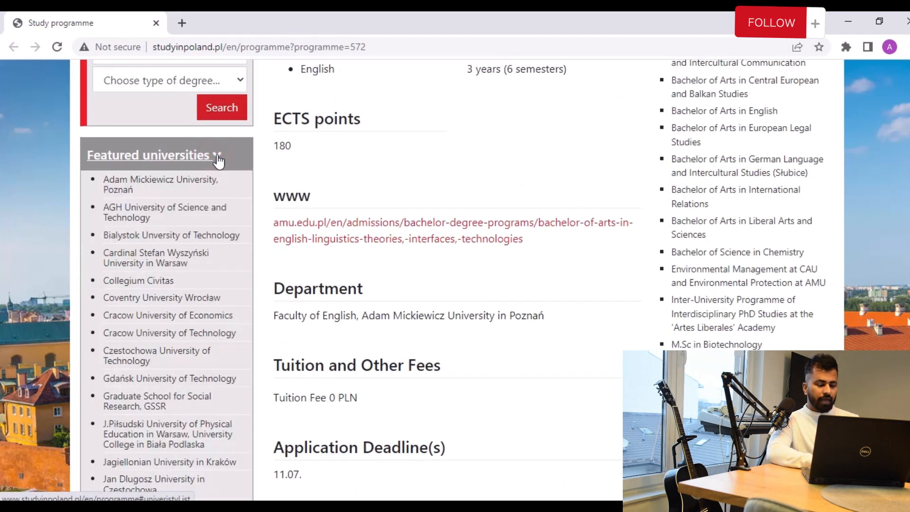
click(198, 189)
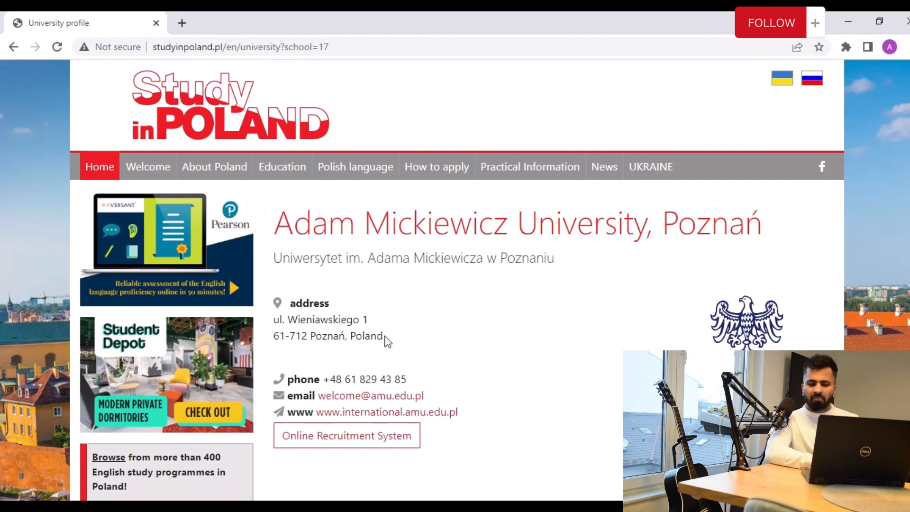
drag(386, 340, 270, 319)
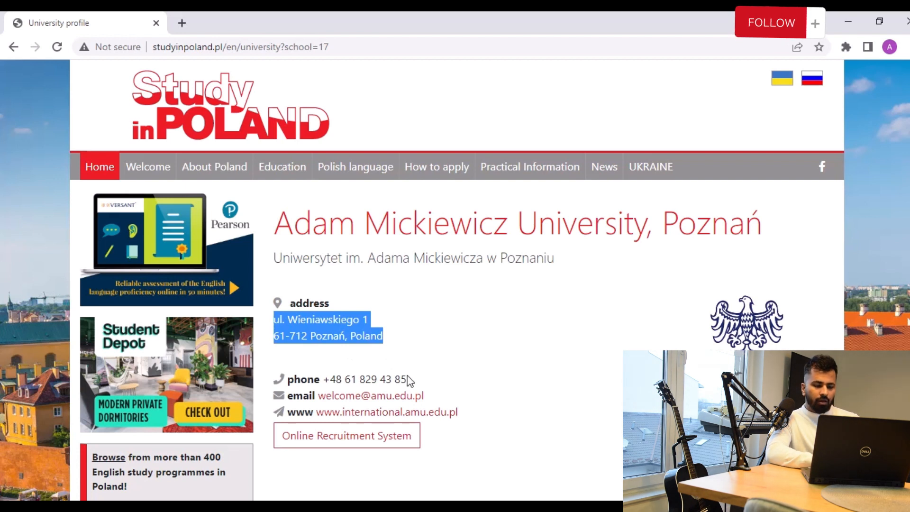
drag(408, 379, 323, 380)
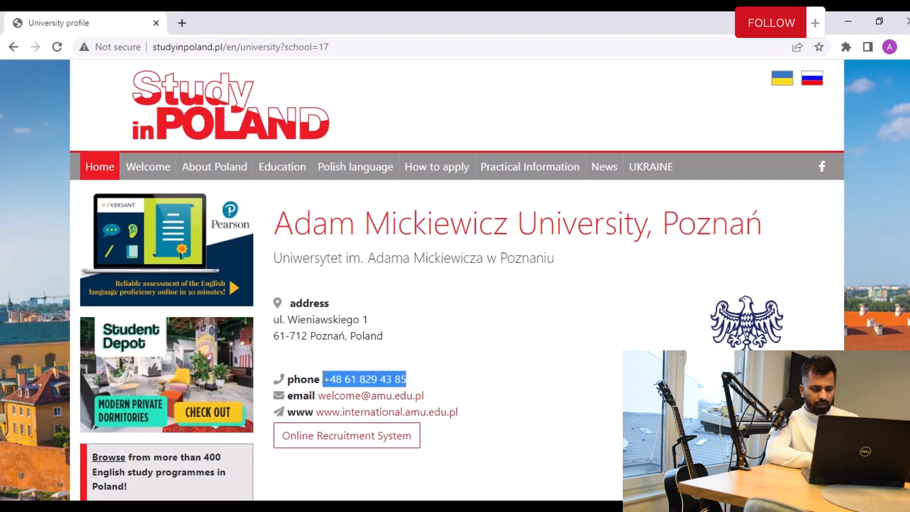
click(383, 336)
drag(369, 331, 271, 324)
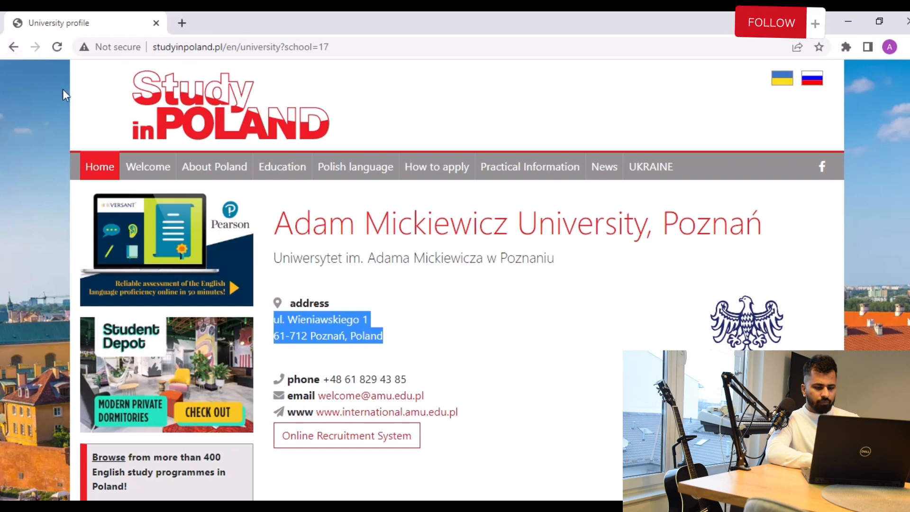
click(13, 47)
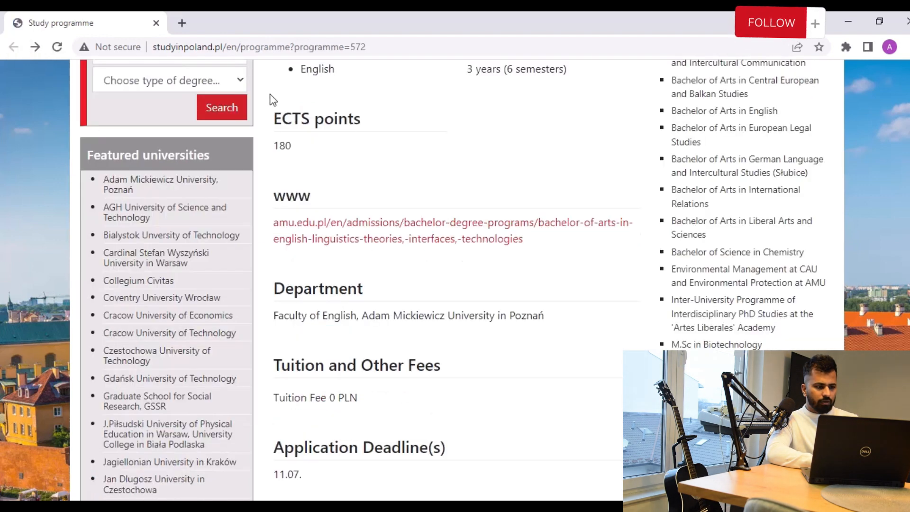
- Switch to Power Automate and create a new flow named extracting_data_uni
click(498, 507)
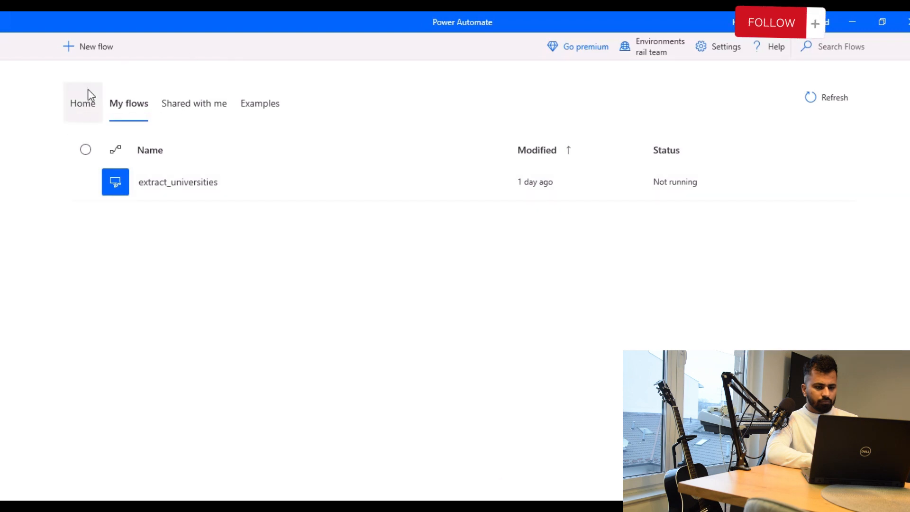
click(88, 41)
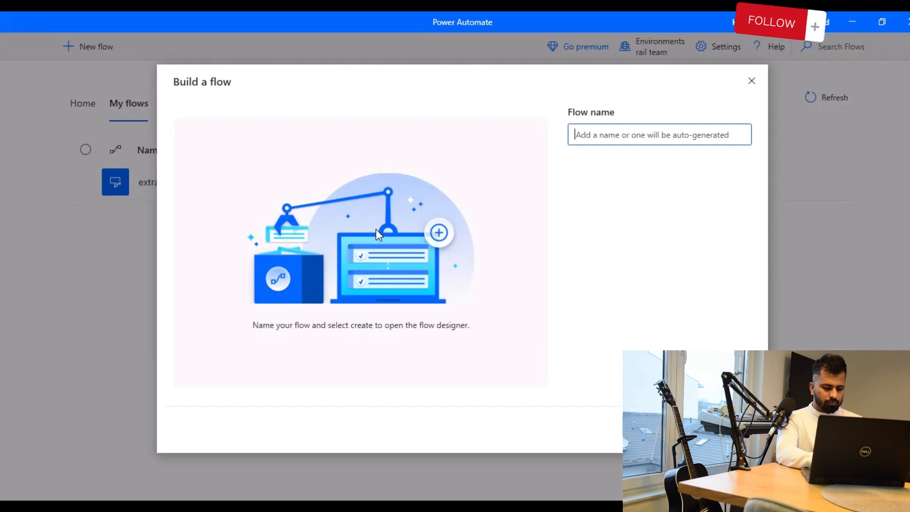
click(619, 132)
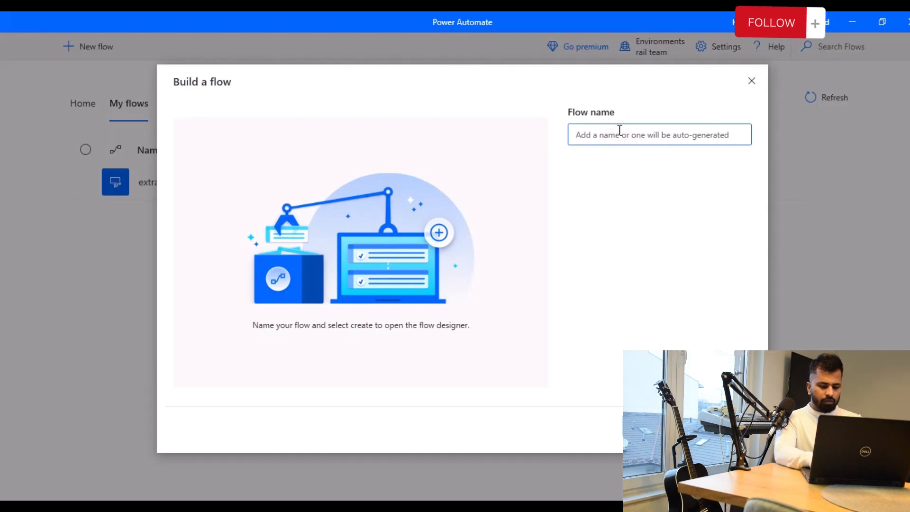
text(extracting_data_uni)
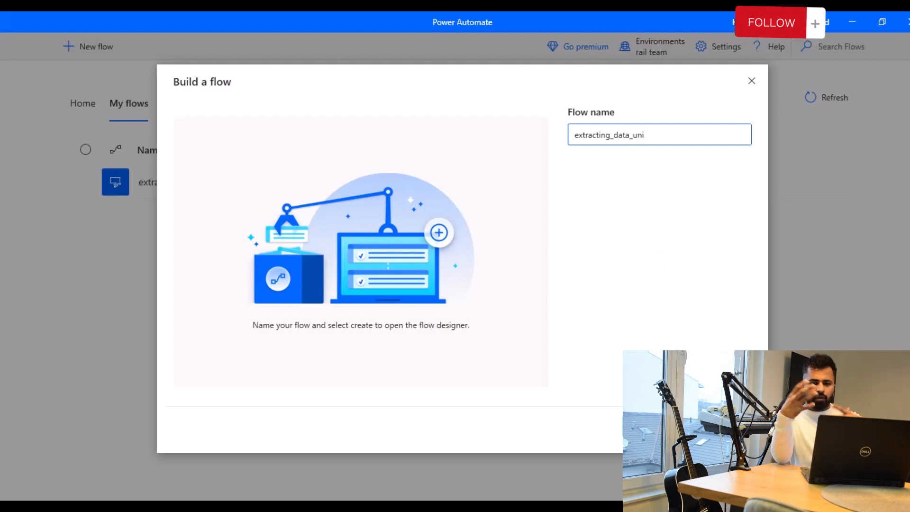
key(Return)
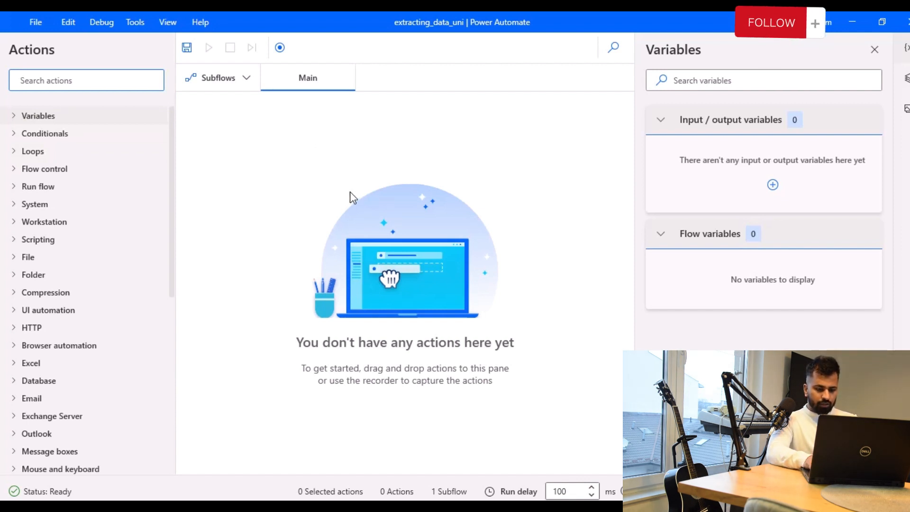
- Search the available actions for "lau"
click(114, 79)
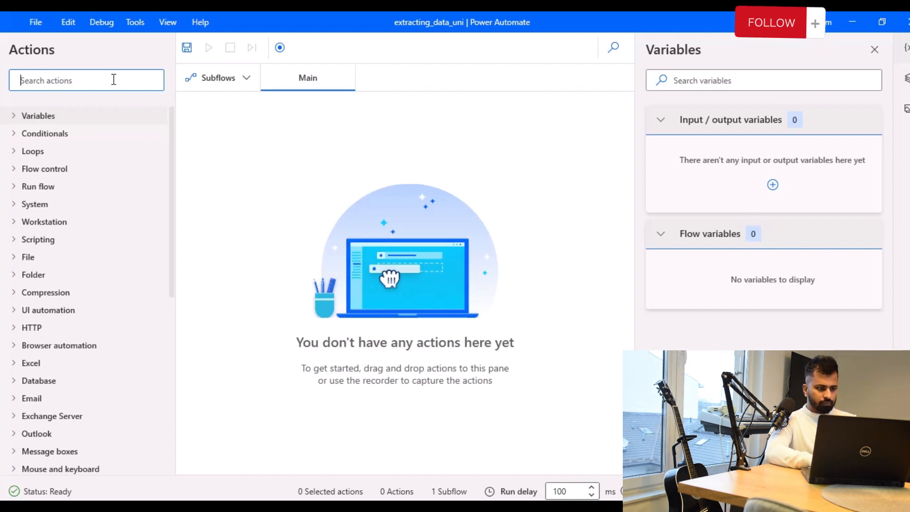
text(lu)
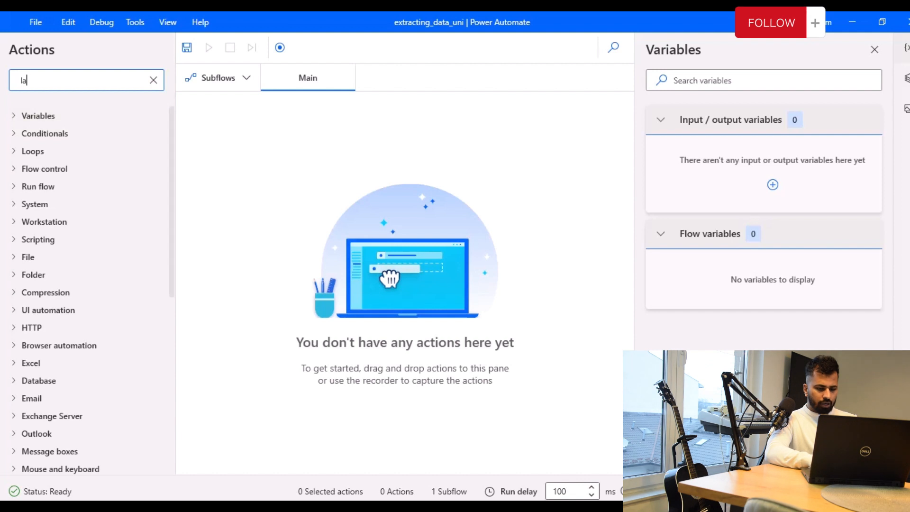
text(u)
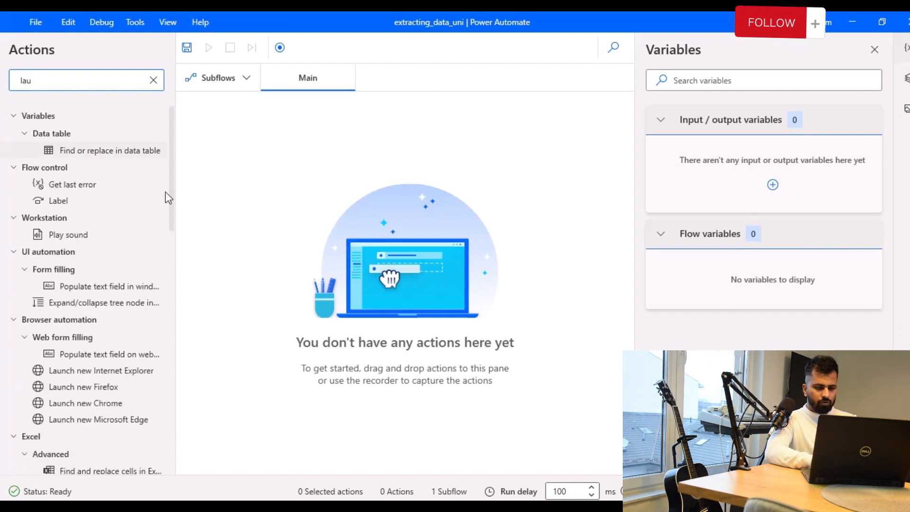
- Switch to Chrome, open the Study in Poland home page, copy its URL, and return to the Power Automate flow designer
click(349, 506)
click(422, 453)
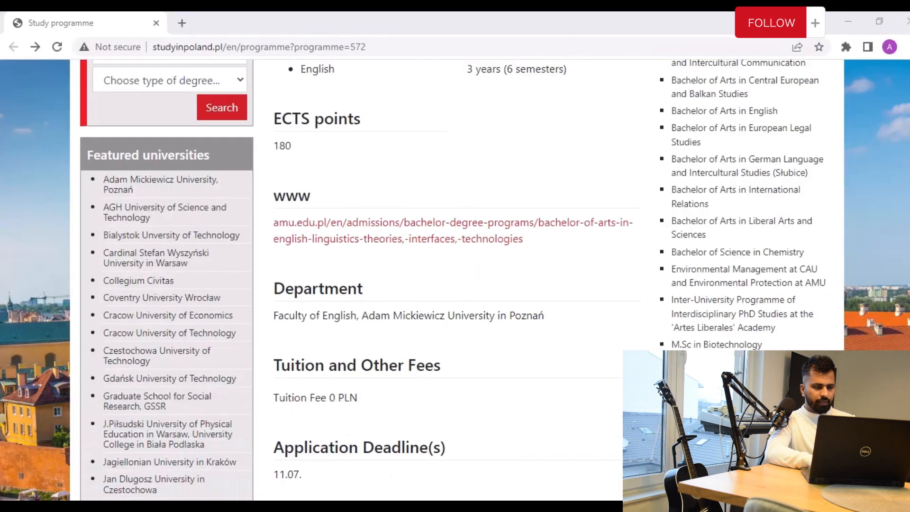
click(171, 45)
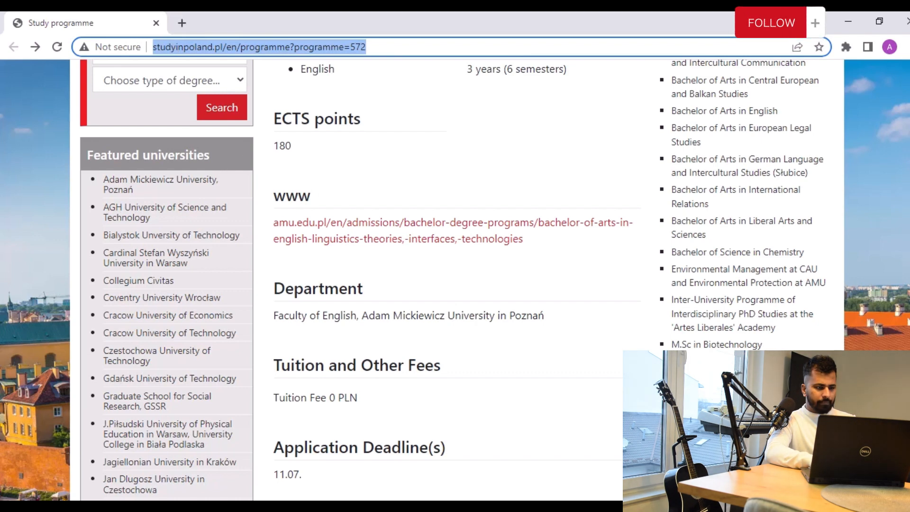
key(Return)
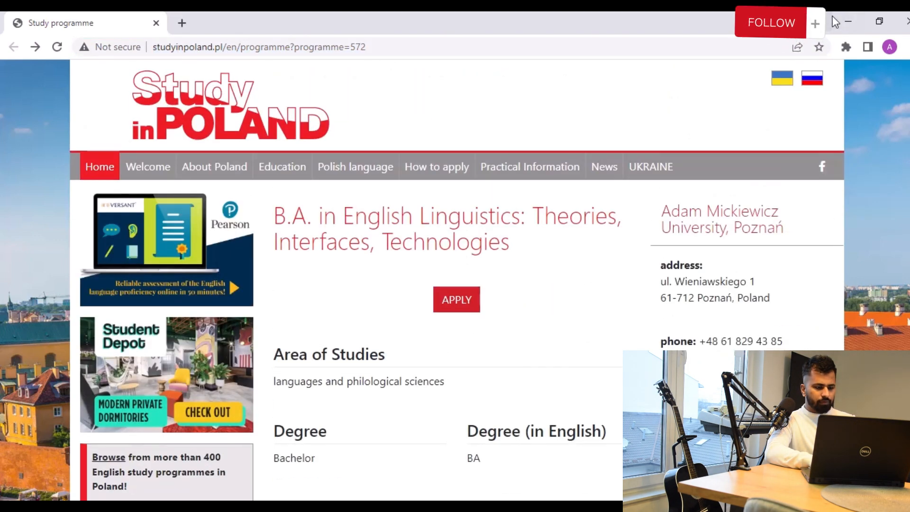
click(90, 164)
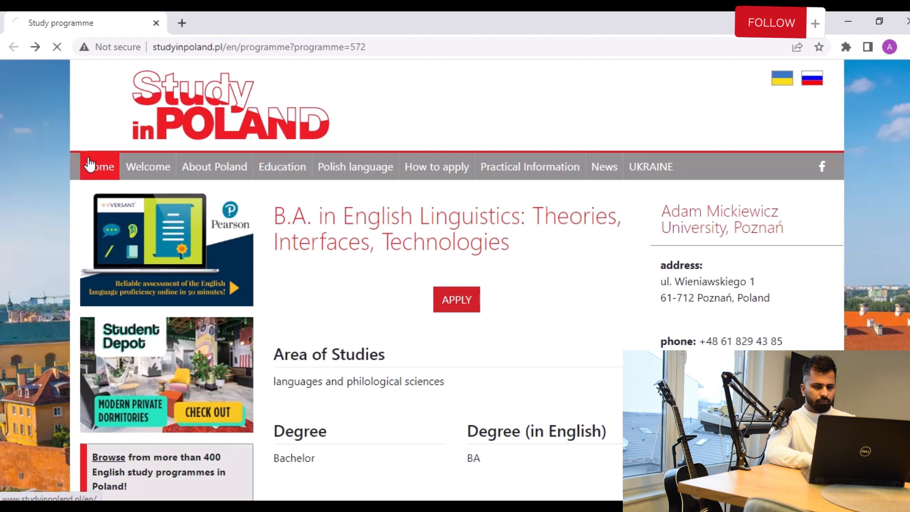
click(255, 47)
key(ctrl+c)
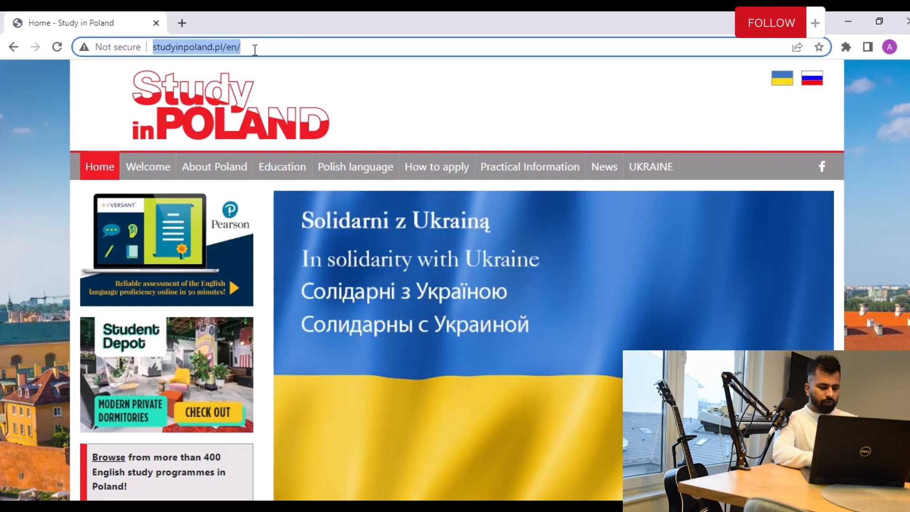
click(853, 23)
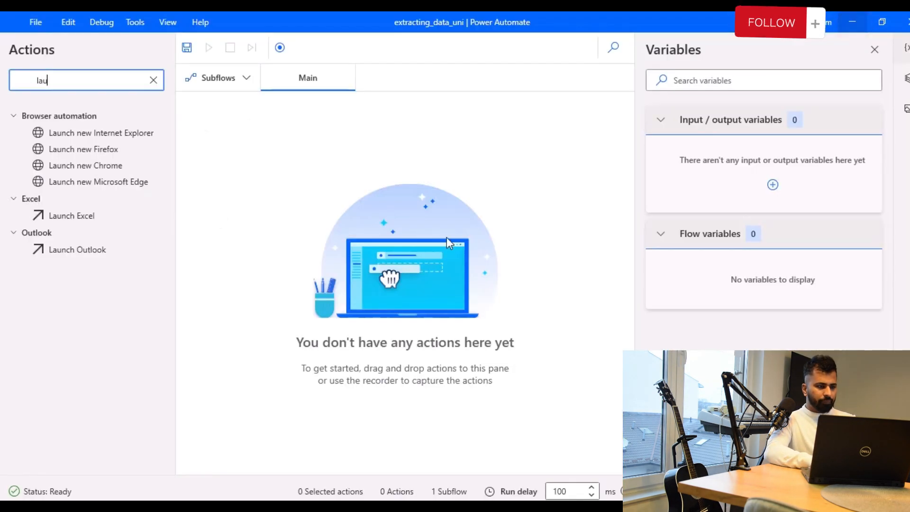
click(75, 81)
text(ch)
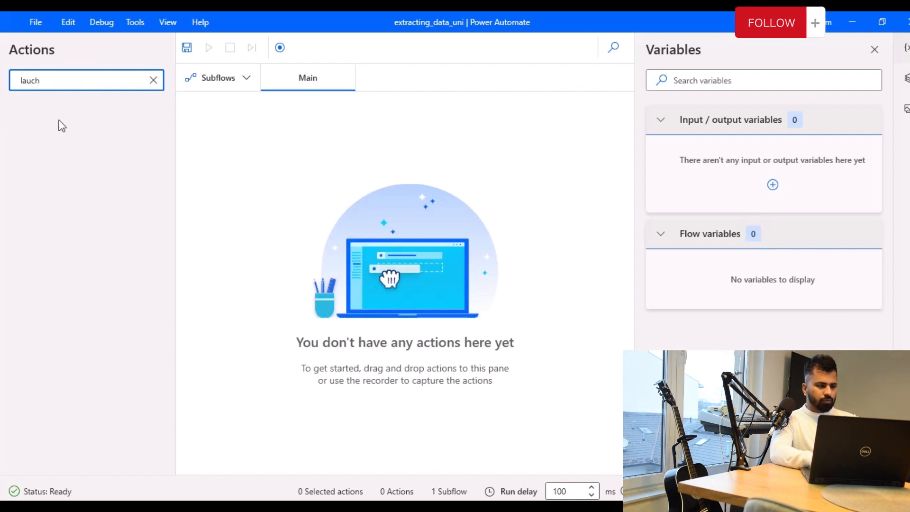
text( chro)
key(BackSpace)
key(BackSpace)
key(BackSpace)
key(BackSpace)
key(BackSpace)
key(BackSpace)
key(BackSpace)
key(BackSpace)
key(BackSpace)
key(BackSpace)
- Search the actions for "chrome" and add the Launch new Chrome action to the Main subflow
text(chrom)
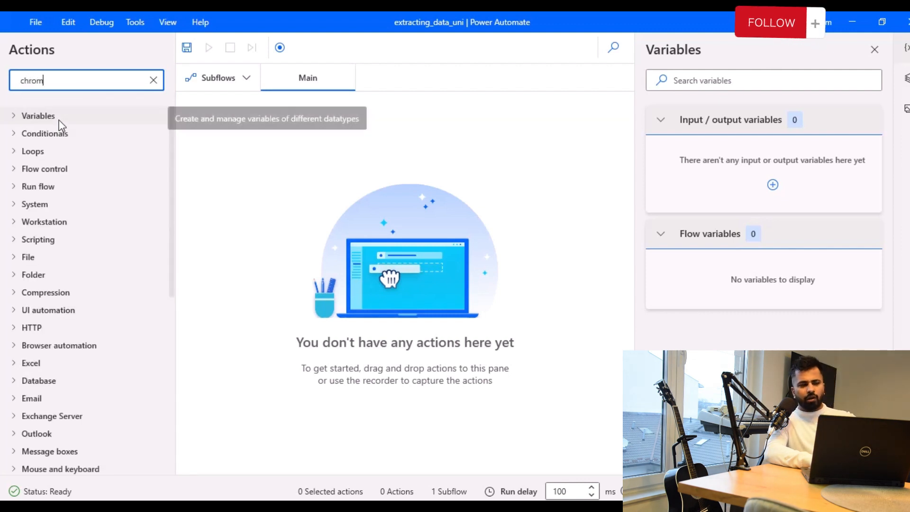
text(e)
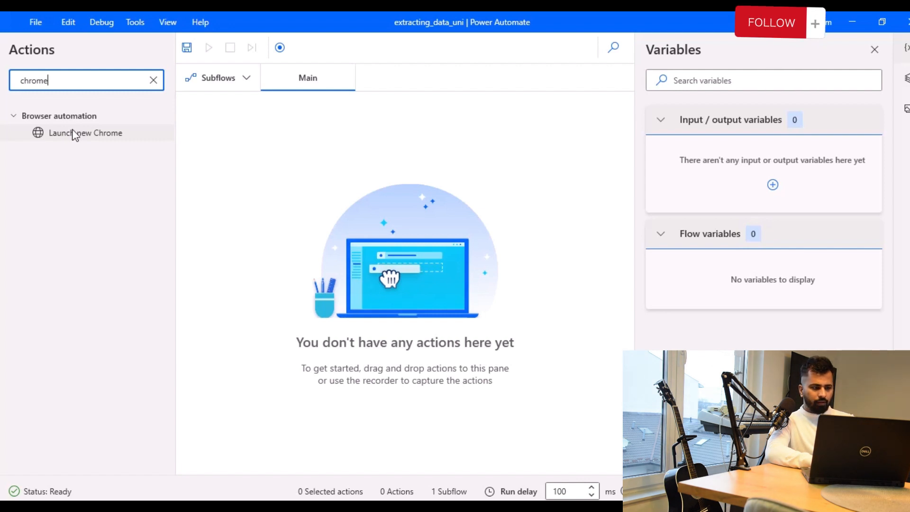
drag(73, 133, 373, 135)
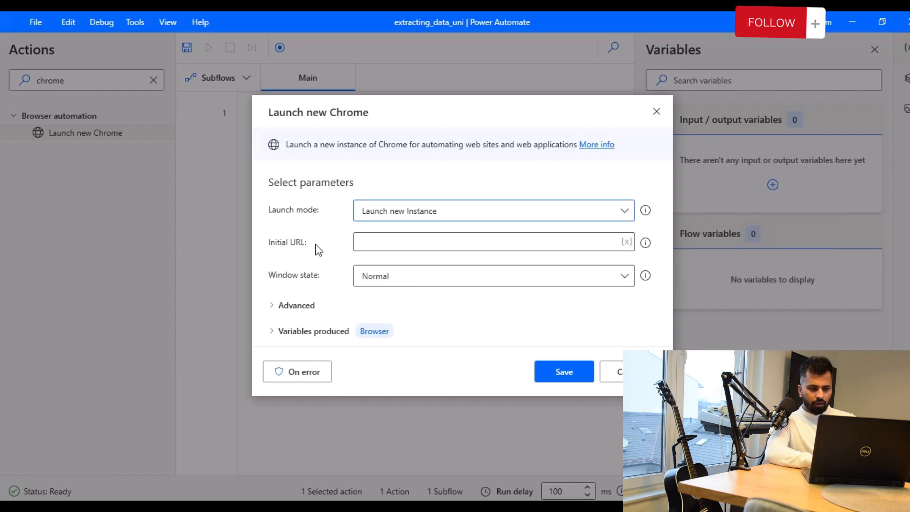
click(422, 237)
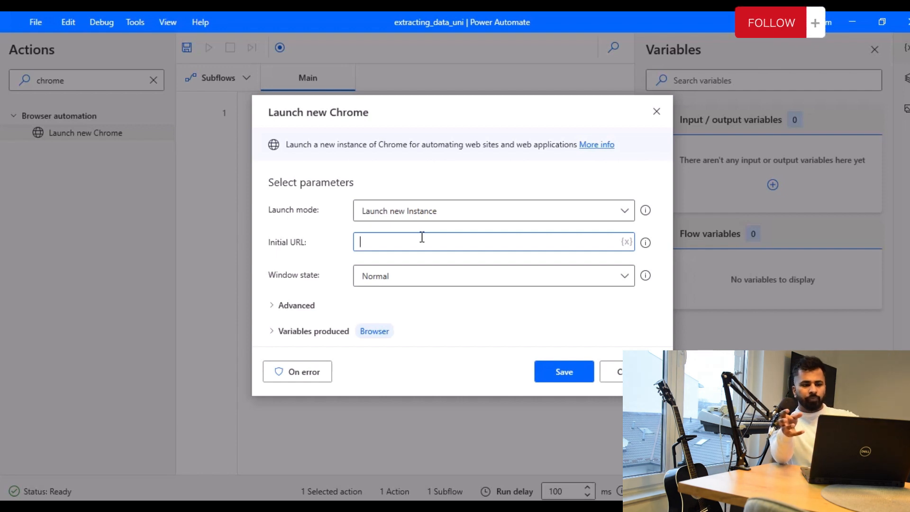
key(ctrl+v)
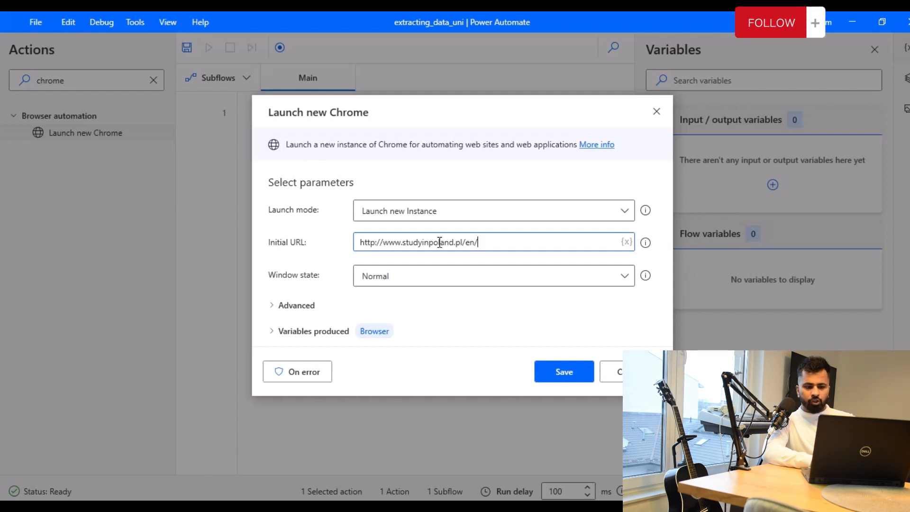
click(567, 211)
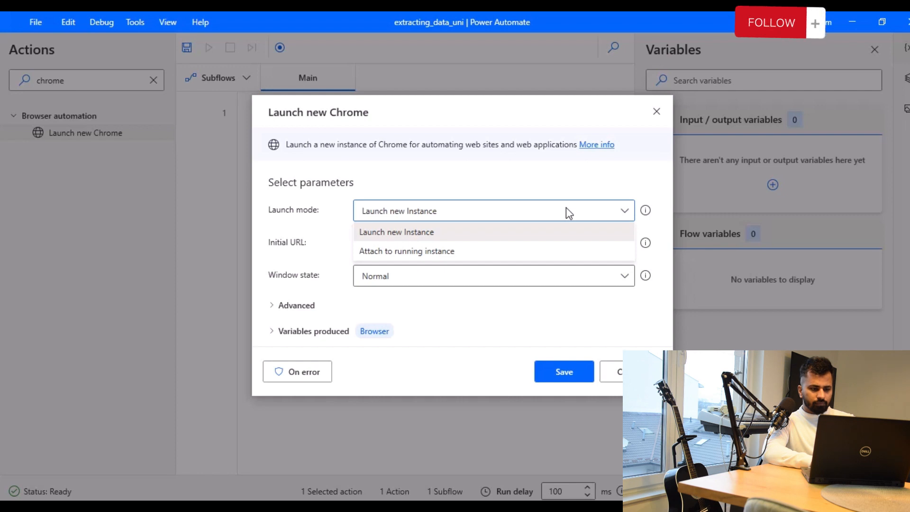
click(535, 233)
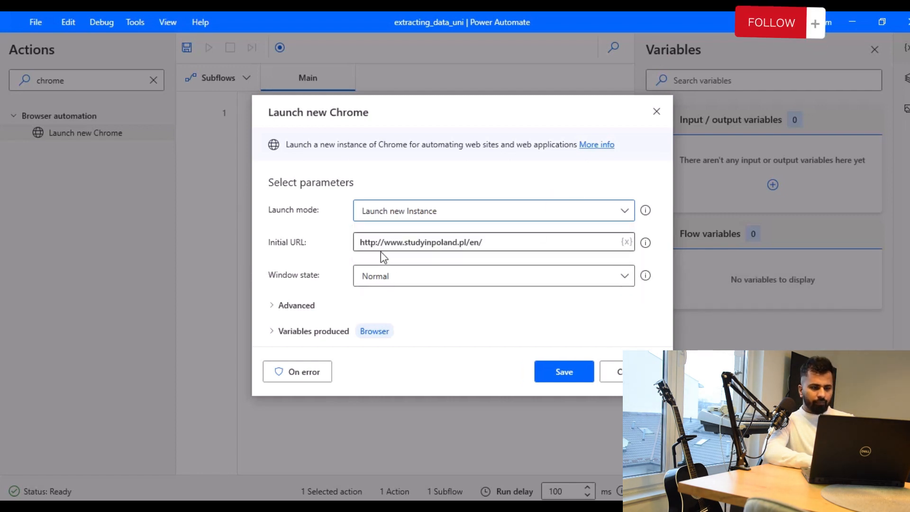
click(577, 373)
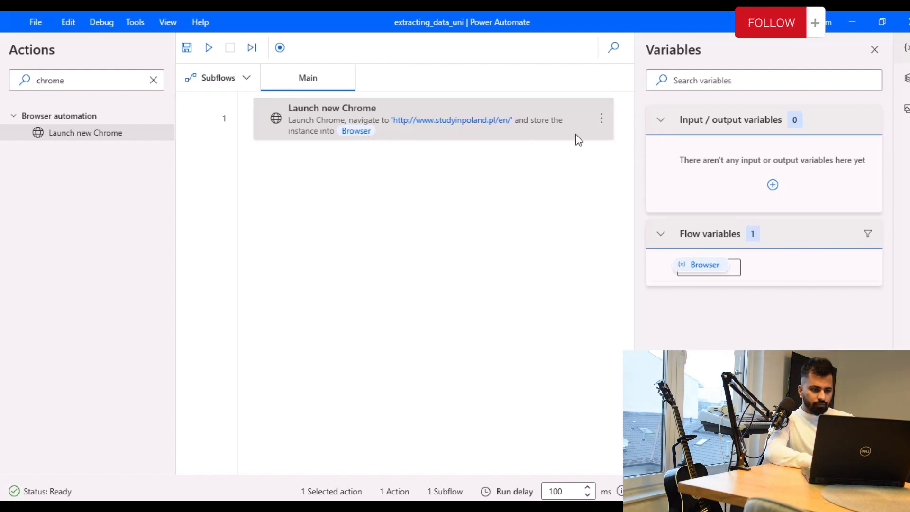
- Open the Launch new Chrome action to review its launch mode, initial URL and window state, and save it
click(602, 119)
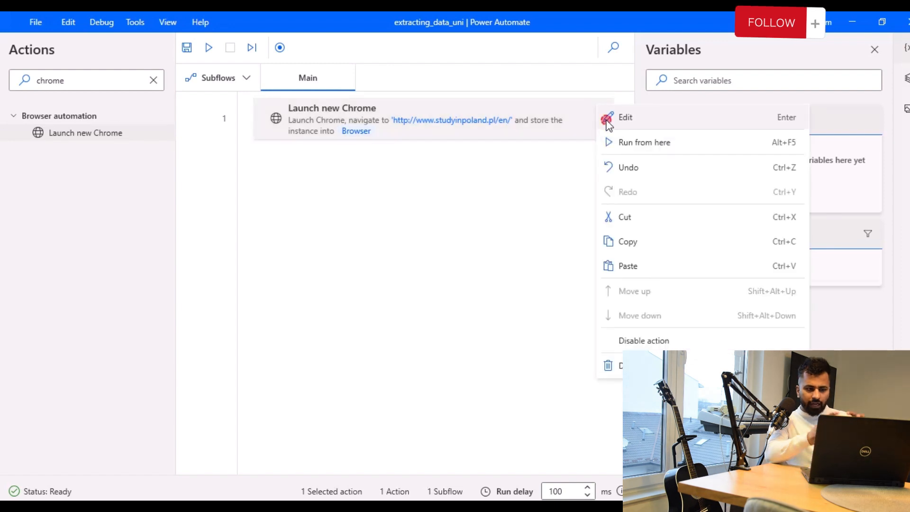
click(590, 125)
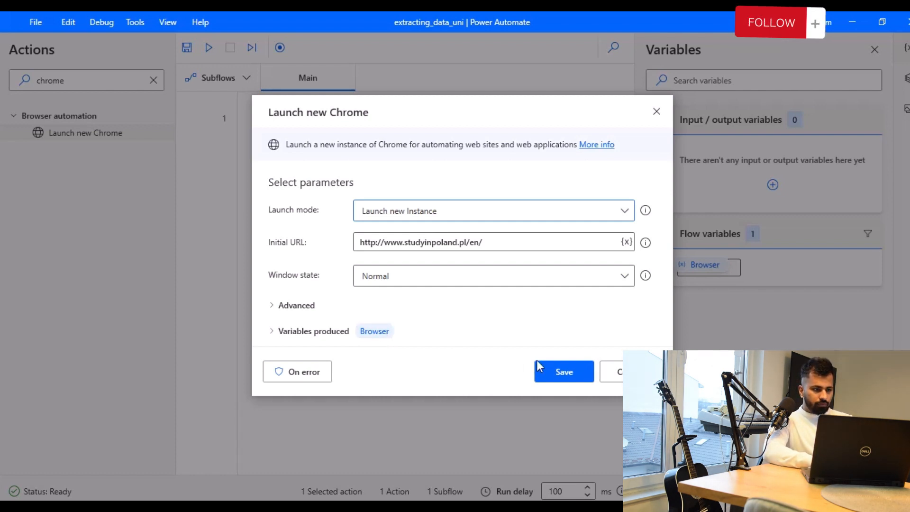
click(554, 371)
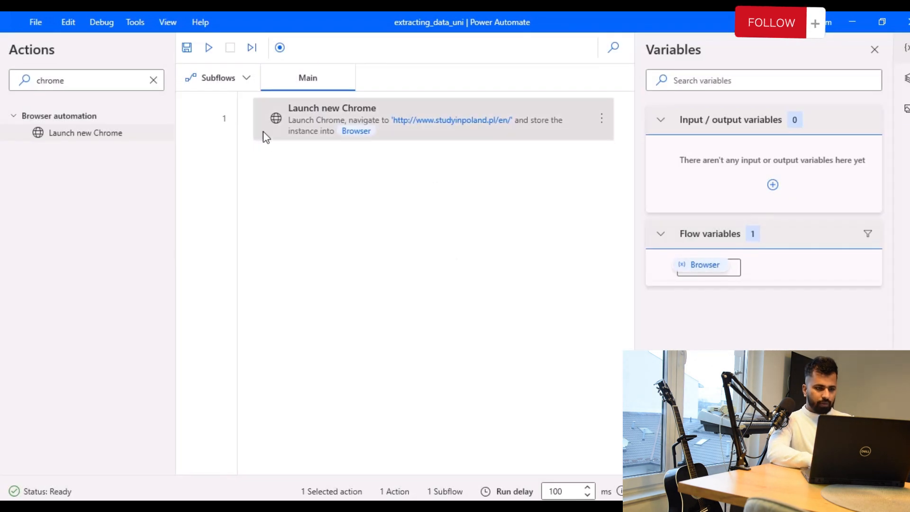
- Search the actions for "extract" and add the Extract data from web page action below Launch new Chrome
double_click(106, 75)
key(BackSpace)
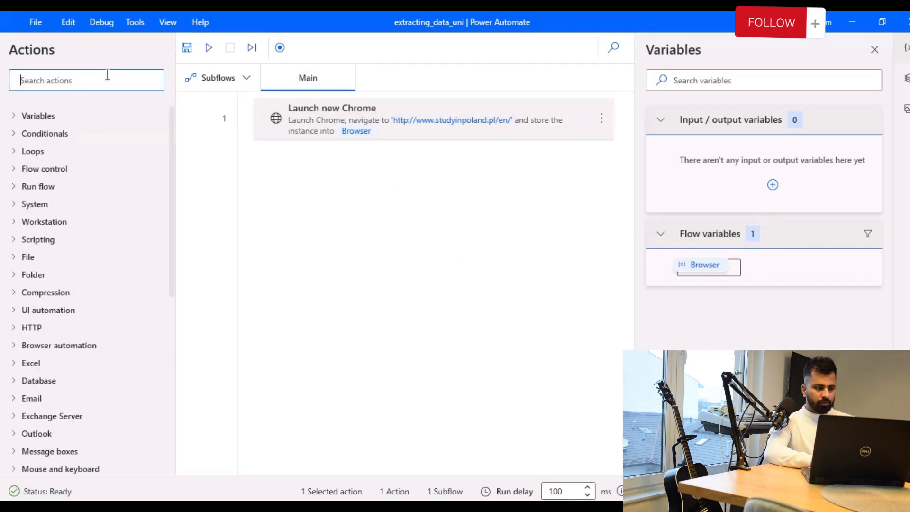
text(e)
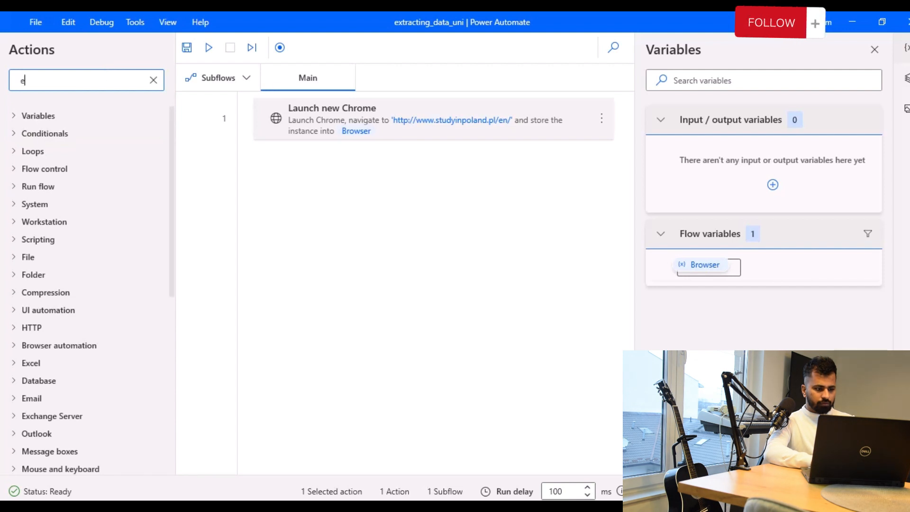
text(xtract)
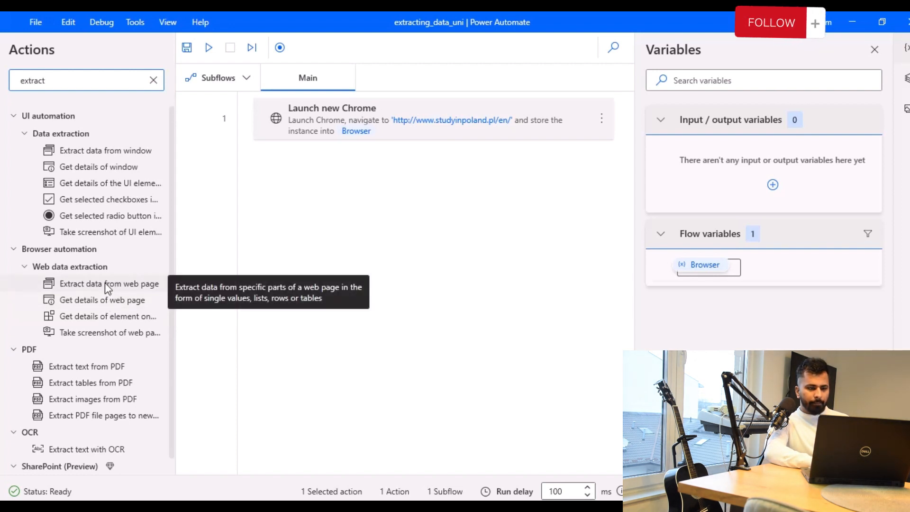
drag(105, 283, 348, 219)
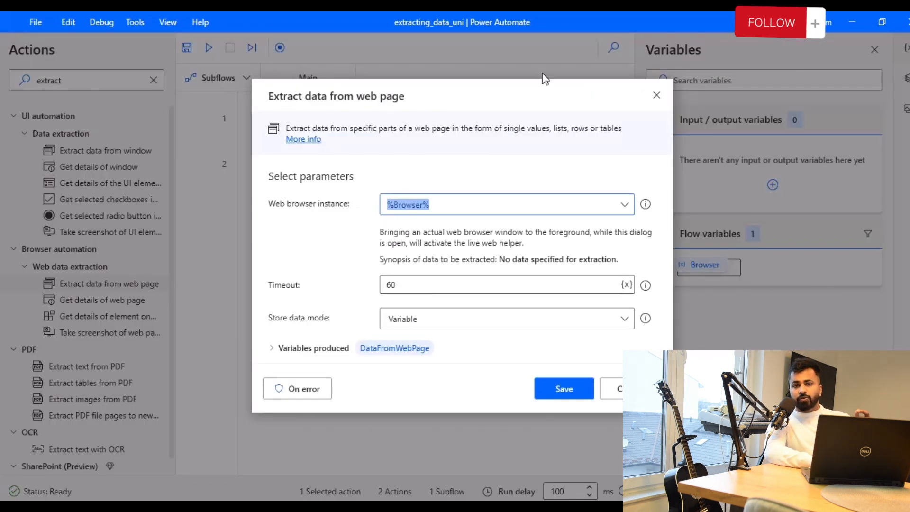
- Set the store data mode of the Extract data from web page action to Excel spreadsheet
drag(537, 84, 536, 198)
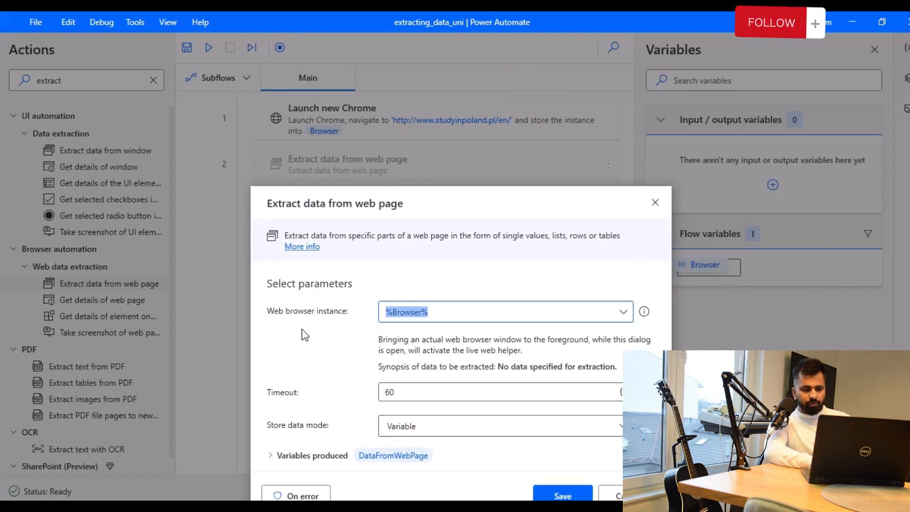
mouse_move(490, 198)
mouse_down()
mouse_move(487, 244)
mouse_move(488, 194)
mouse_move(486, 202)
mouse_up()
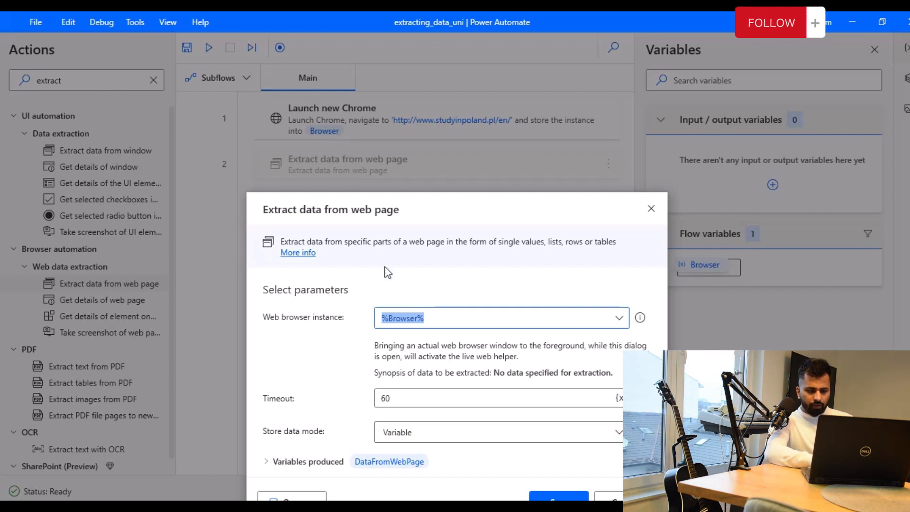
click(424, 318)
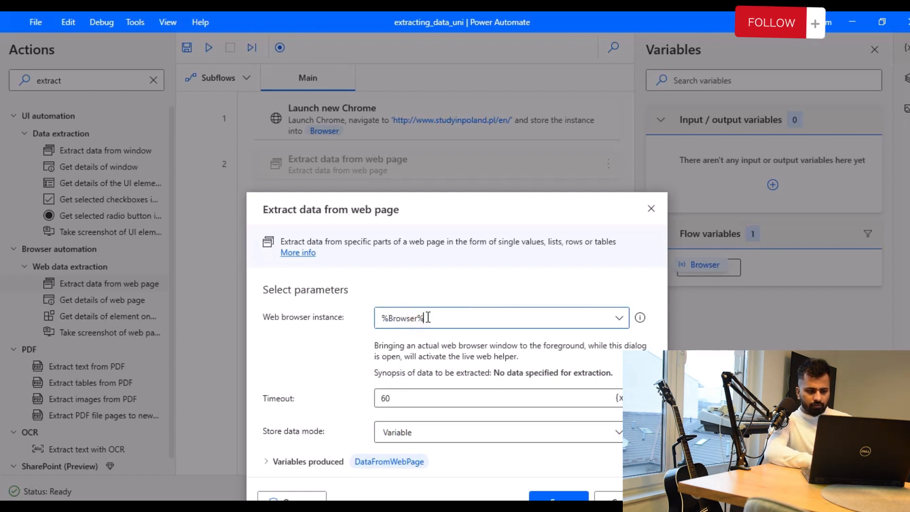
drag(428, 317, 378, 321)
drag(544, 205, 552, 138)
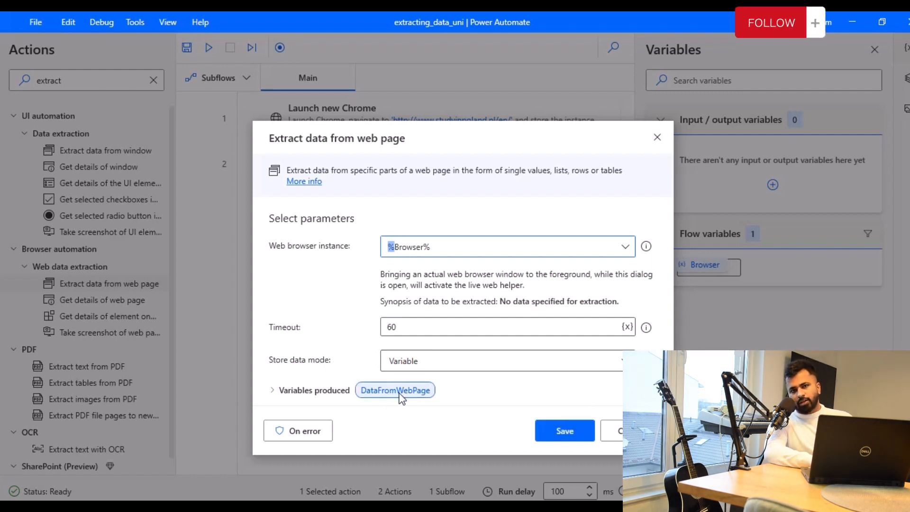
click(614, 363)
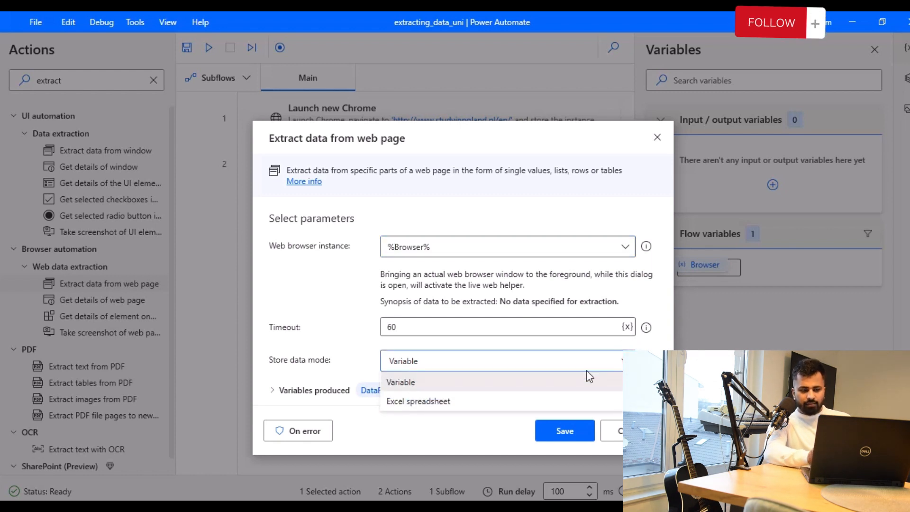
click(544, 403)
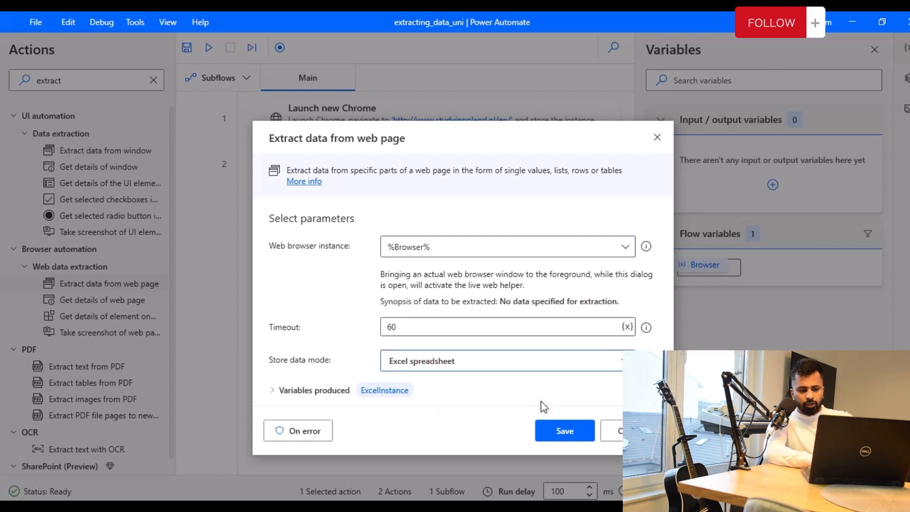
mouse_move(378, 394)
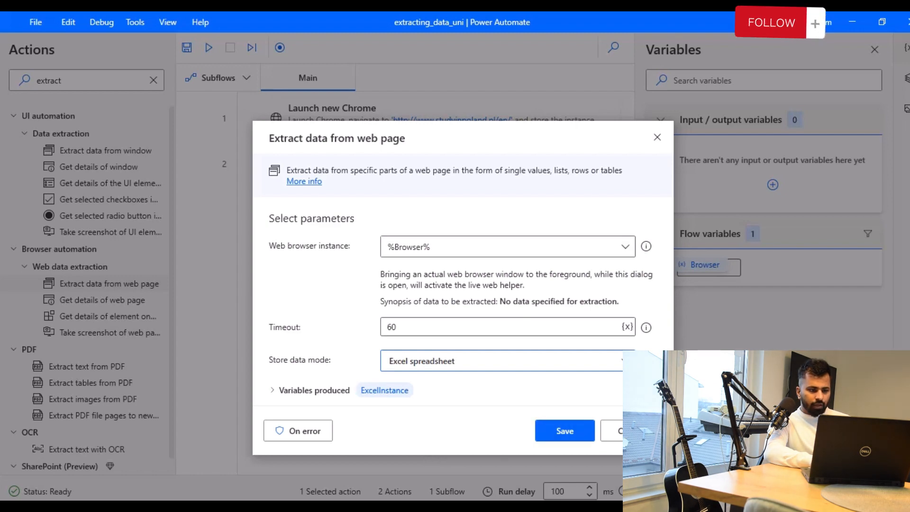
- Switch to the Study in Poland page in Chrome to activate the live web helper, and move its window clear of the university list
mouse_move(343, 508)
click(563, 465)
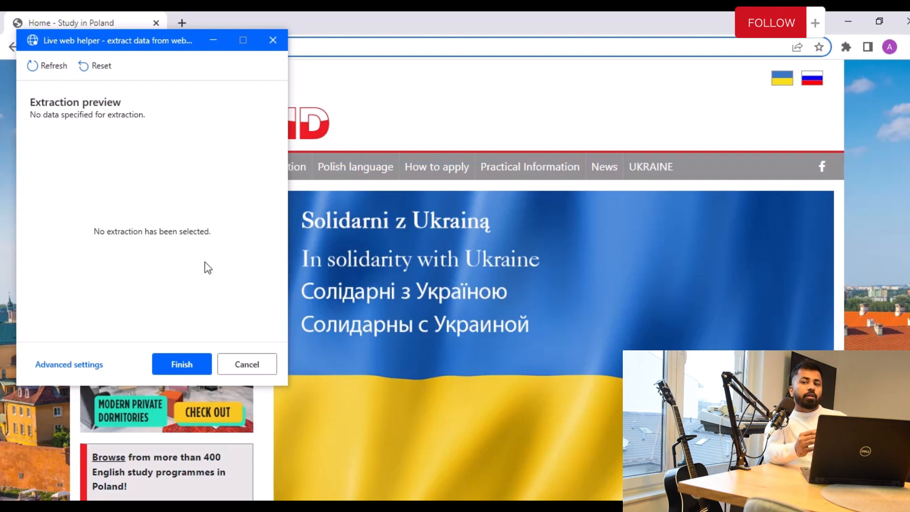
drag(189, 48, 787, 67)
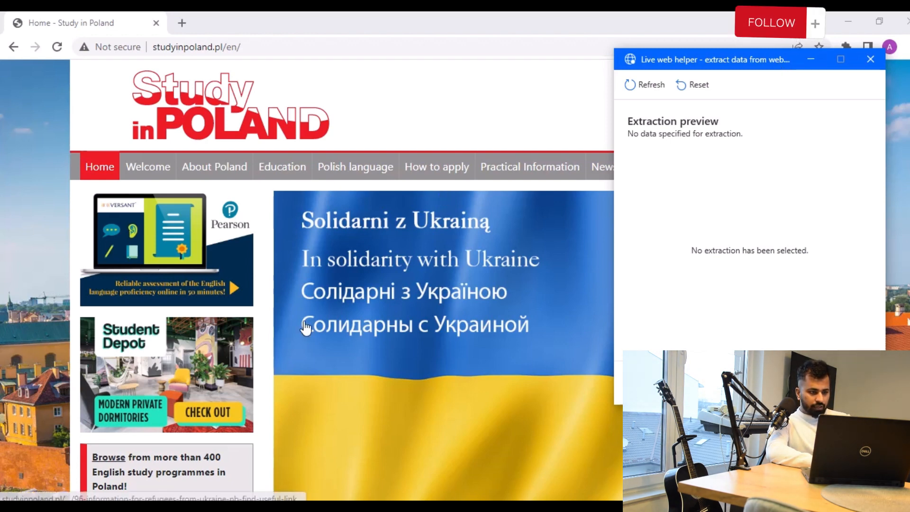
- Extract the text of the first two Featured universities, Adam Mickiewicz University and AGH University of Science and Technology, to capture the whole list
scroll(269, 323, down, 9)
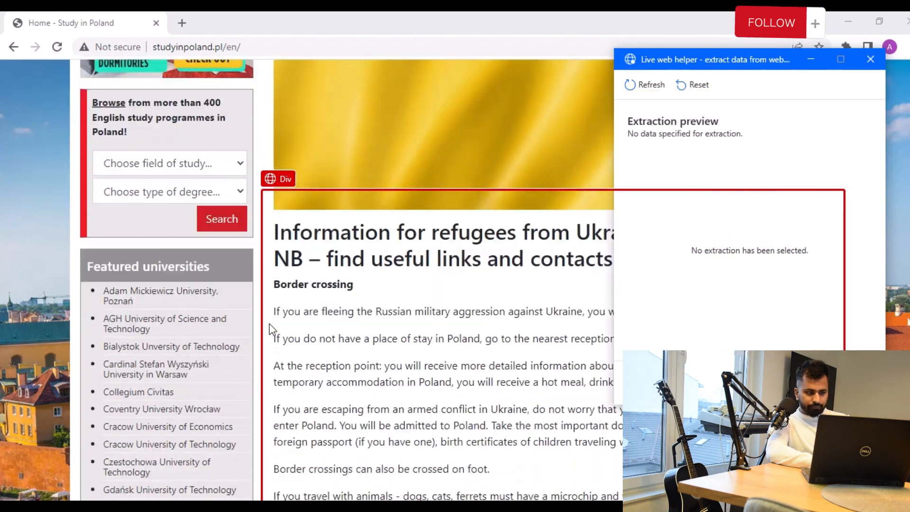
scroll(270, 327, down, 1)
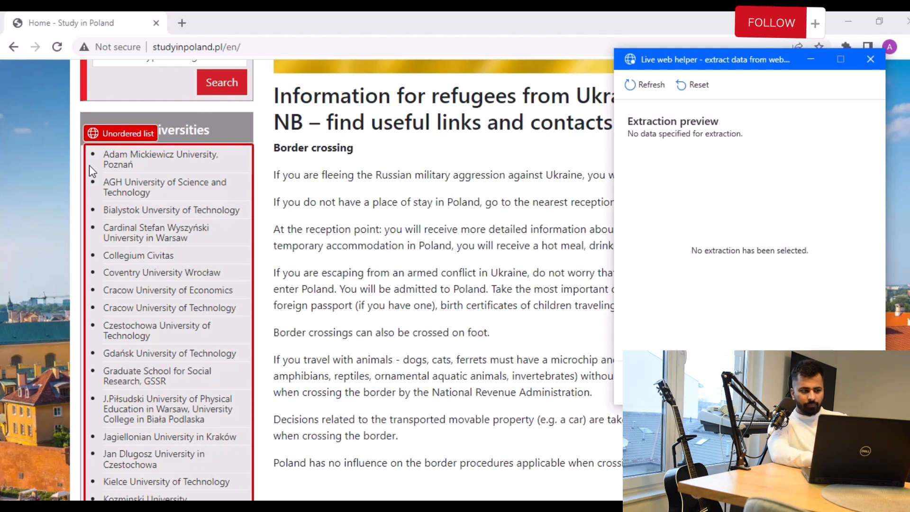
right_click(127, 162)
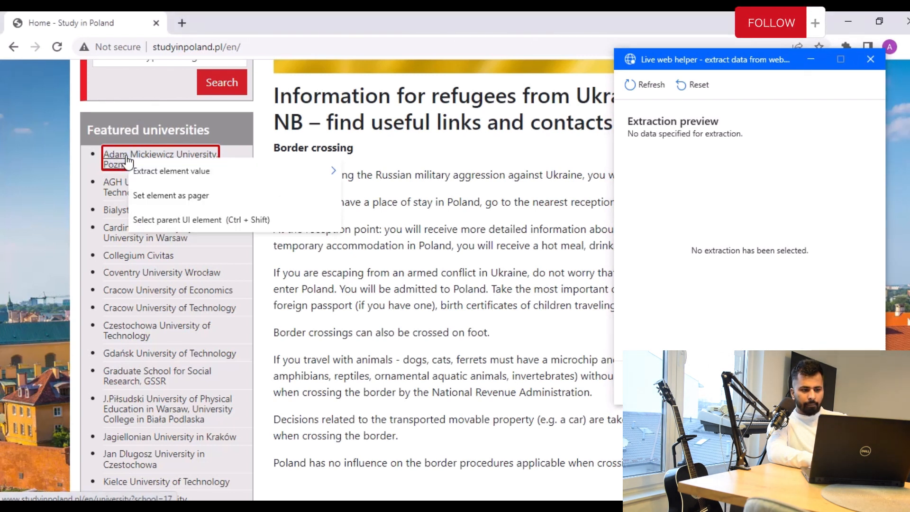
mouse_move(147, 172)
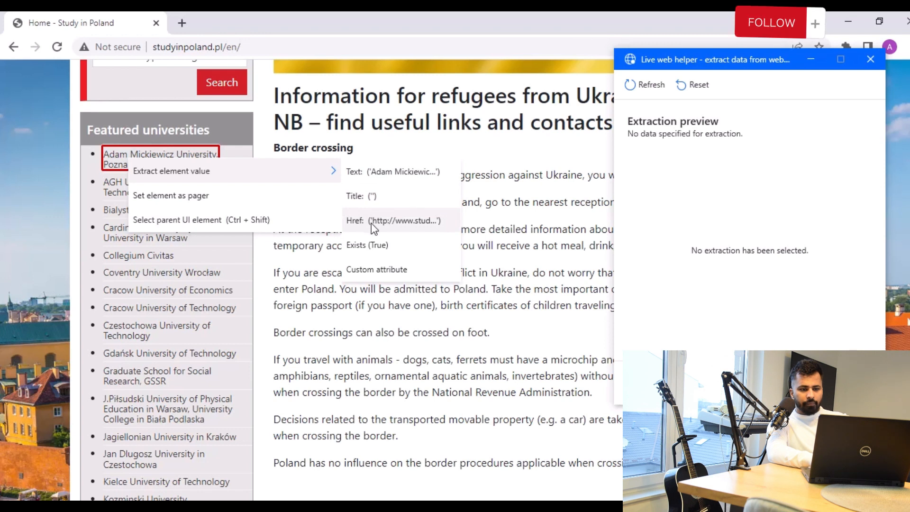
click(370, 172)
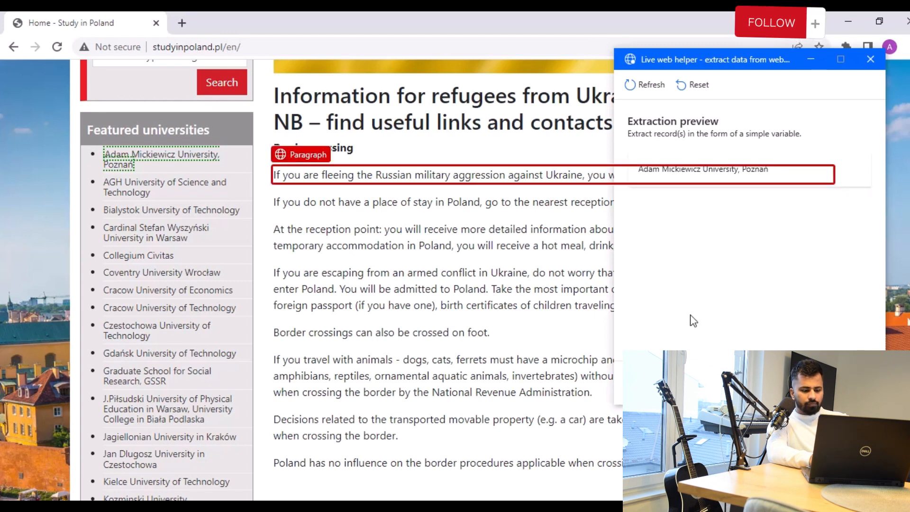
right_click(145, 193)
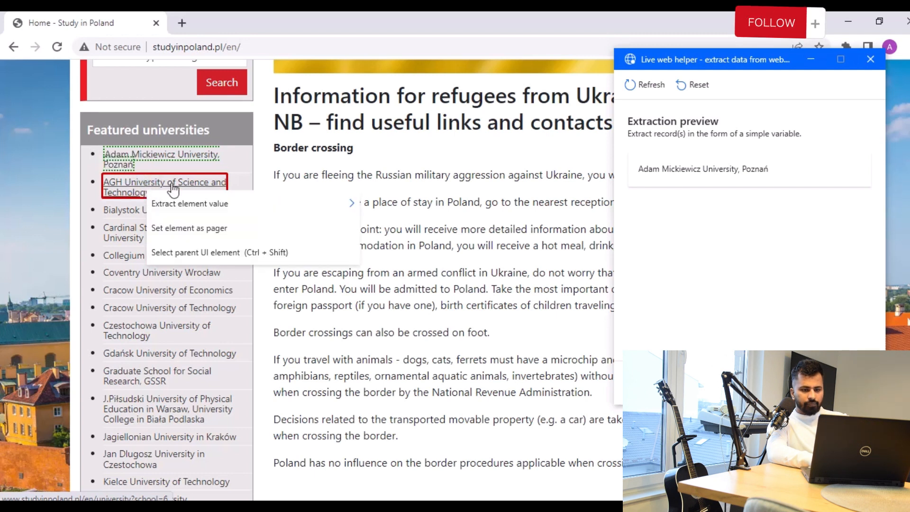
mouse_move(193, 203)
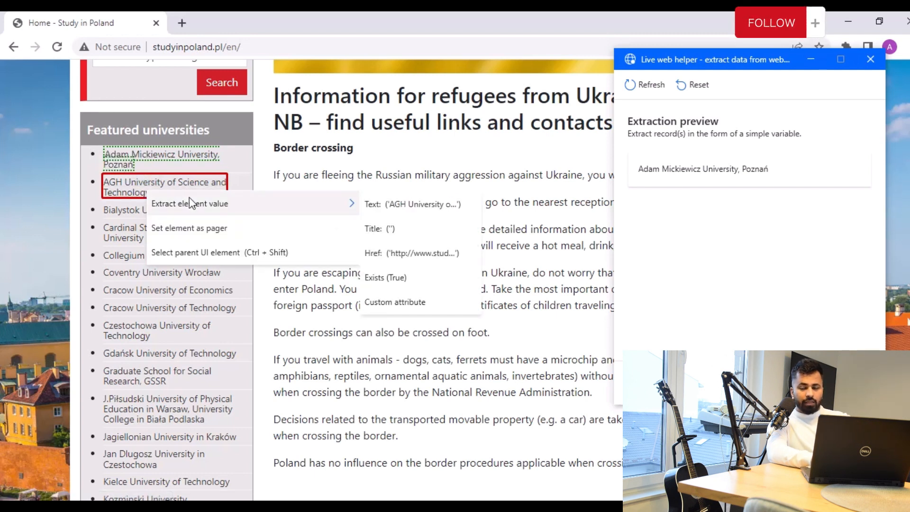
click(372, 207)
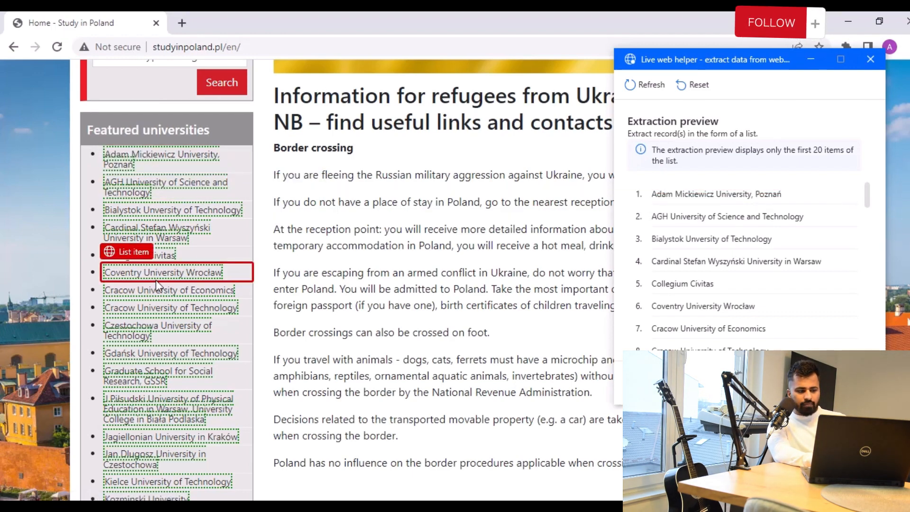
- Examine which Featured universities are marked on the page and compare them with the list in the extraction preview
scroll(163, 334, down, 8)
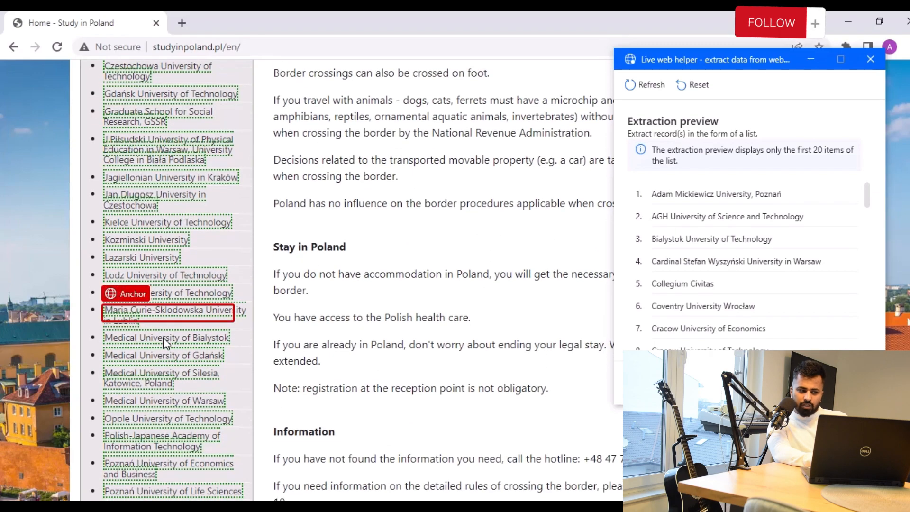
scroll(163, 339, down, 10)
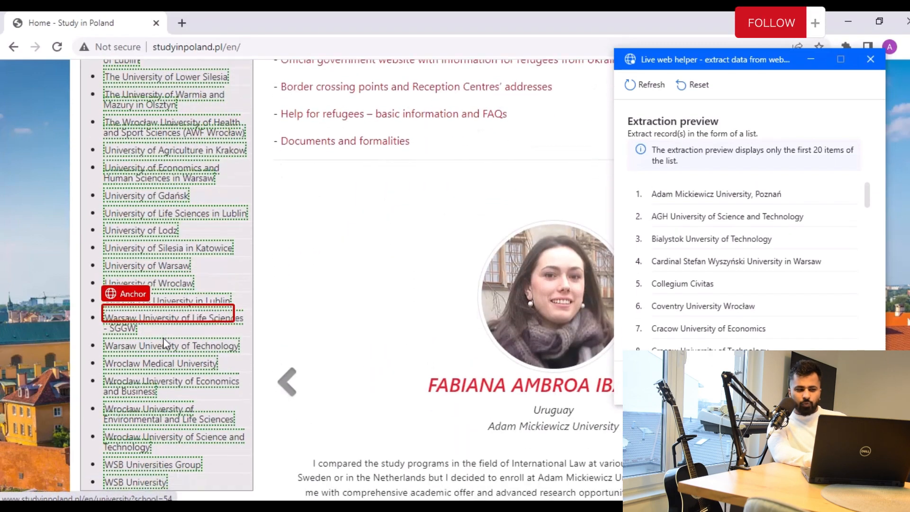
scroll(163, 339, up, 18)
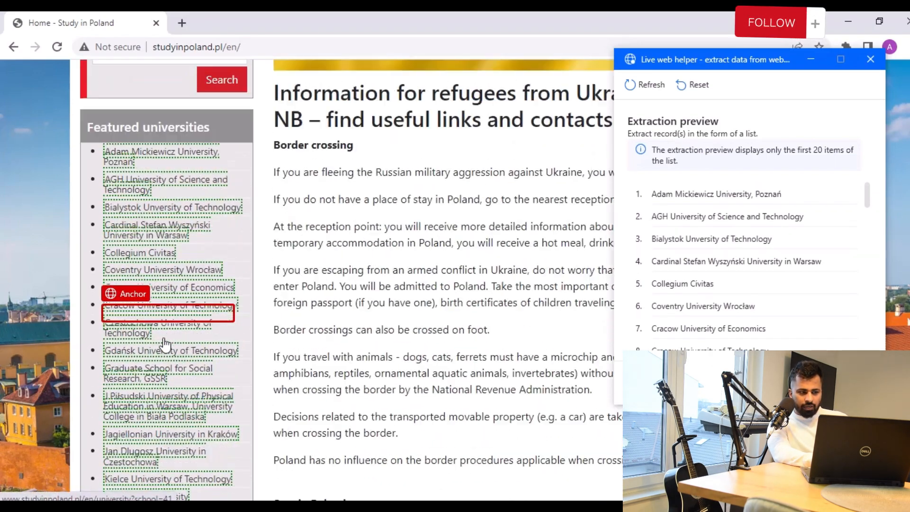
scroll(165, 344, up, 1)
scroll(165, 345, down, 6)
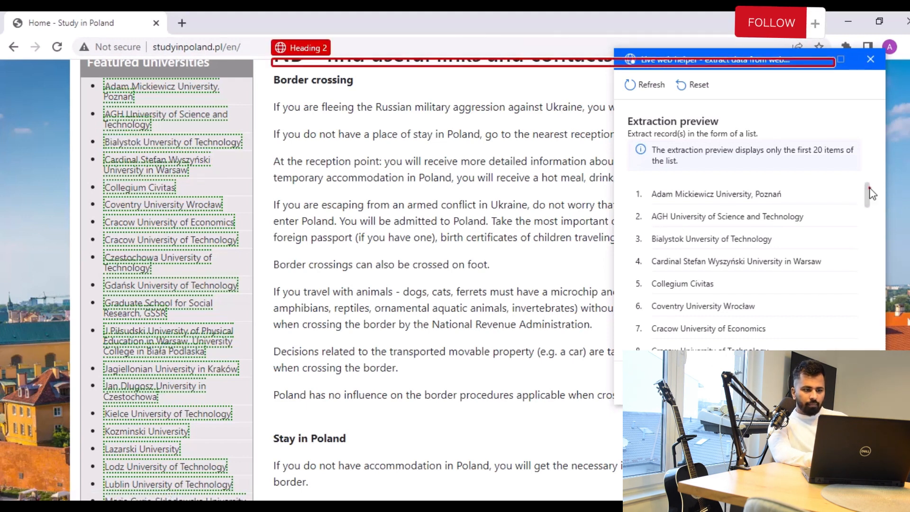
scroll(872, 194, down, 15)
scroll(874, 212, up, 10)
scroll(875, 189, up, 5)
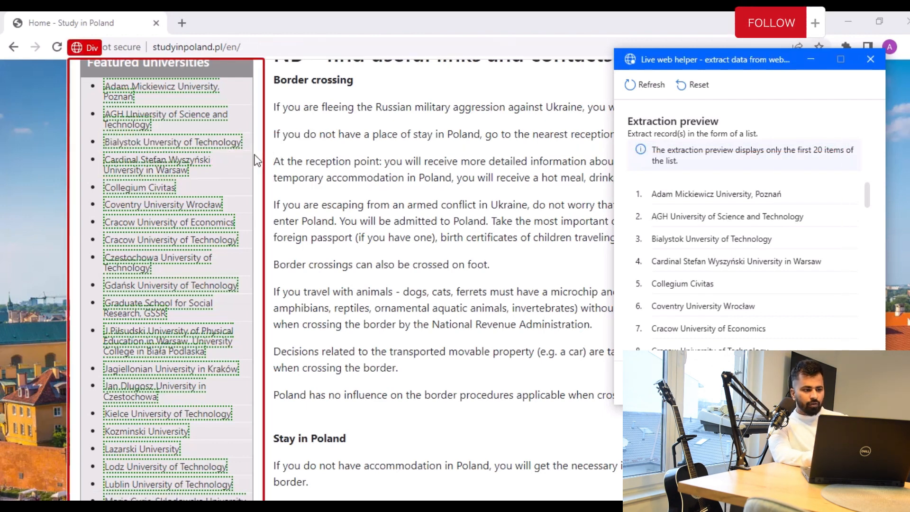
scroll(256, 160, up, 1)
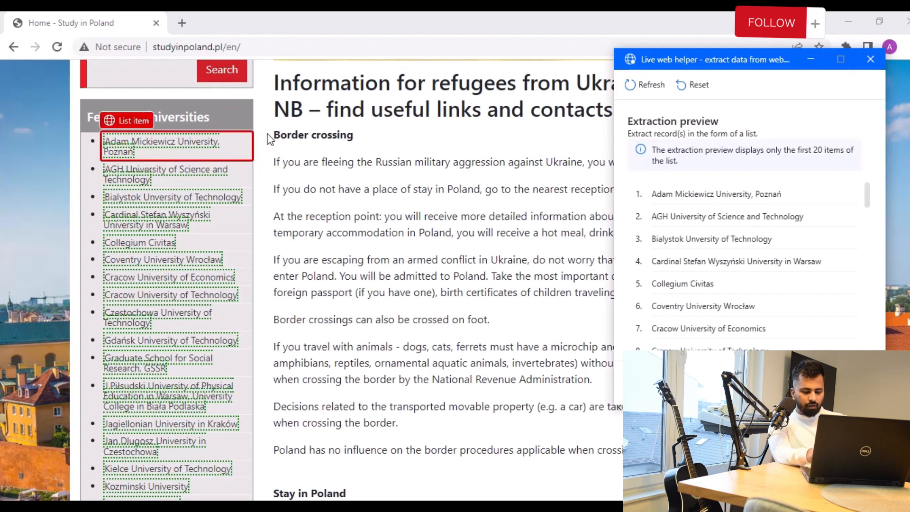
- Extract the Href of Adam Mickiewicz University, Poznań as a second value column, and finish the extraction to return to the action's parameters
right_click(190, 148)
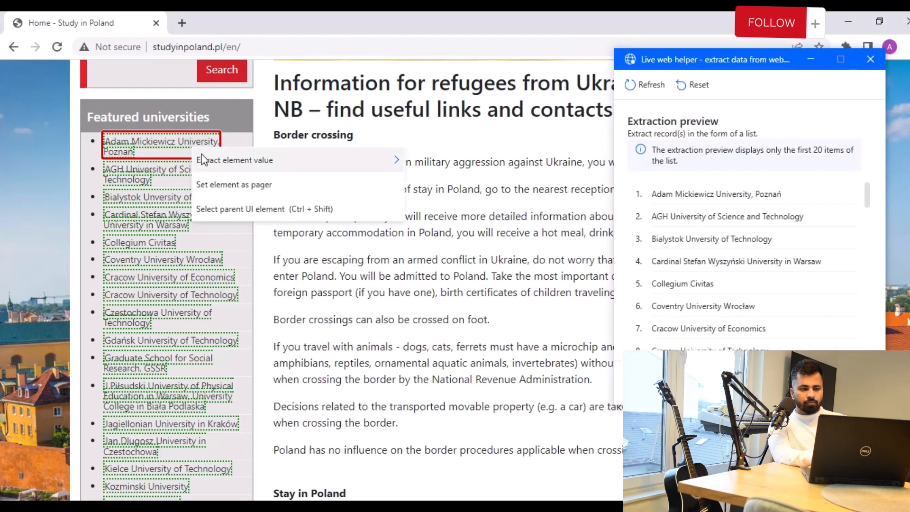
mouse_move(203, 160)
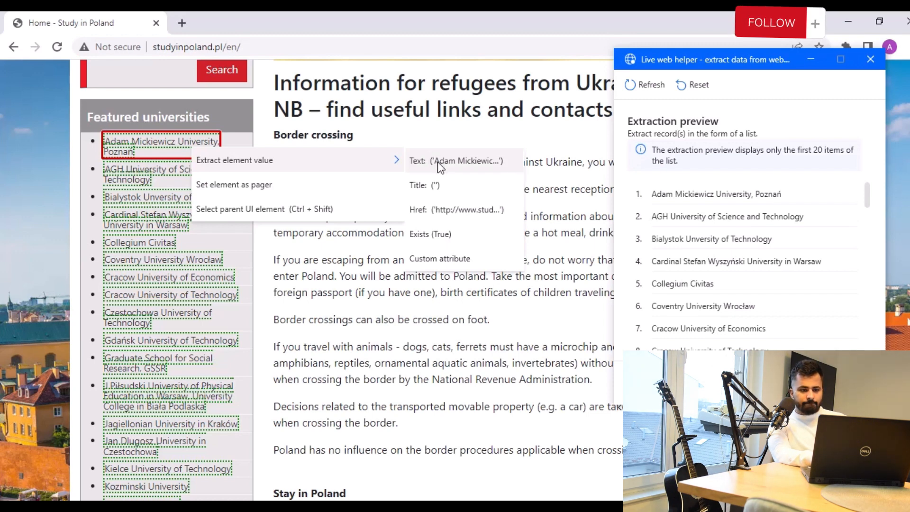
click(445, 209)
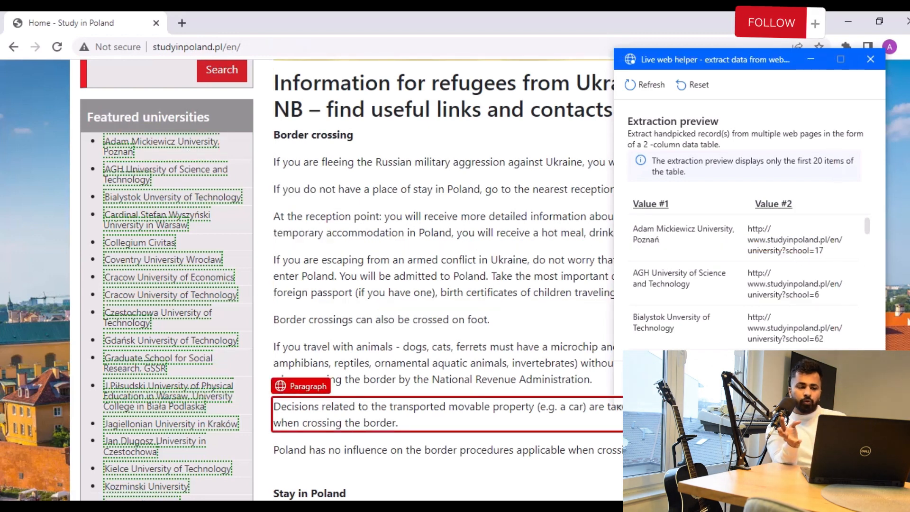
click(779, 378)
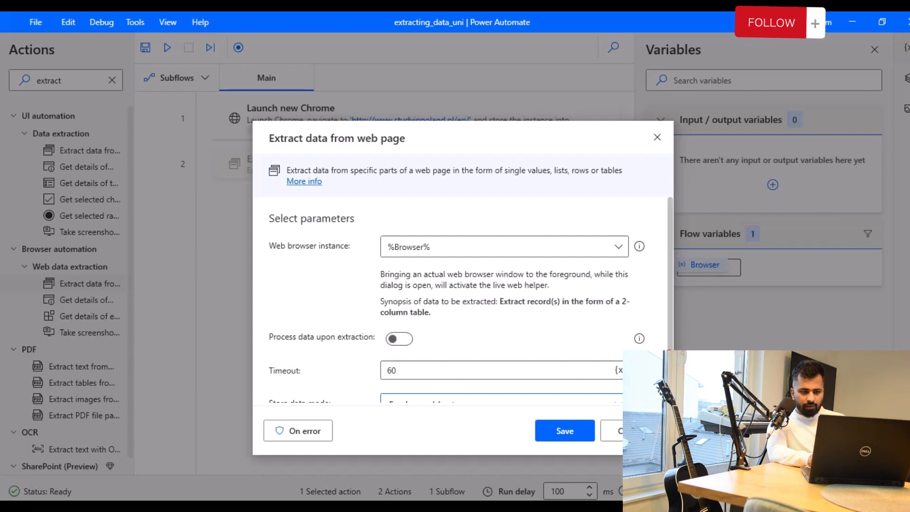
scroll(462, 303, down, 1)
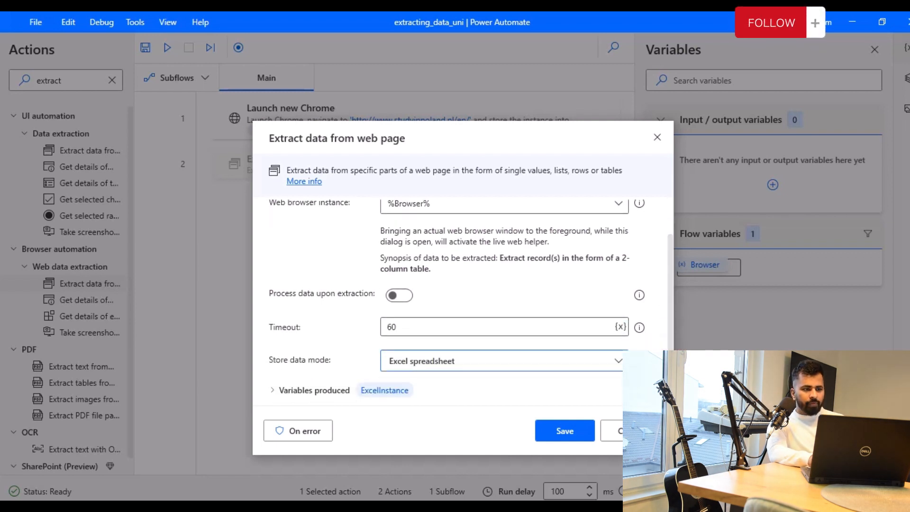
- Save the web page extraction action with Excel spreadsheet as its store mode, and close the open Chrome windows
click(561, 432)
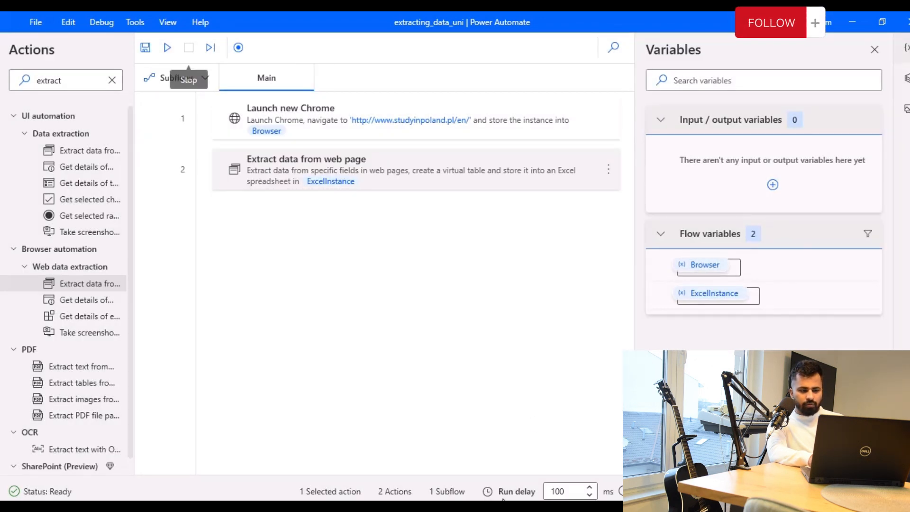
mouse_move(334, 414)
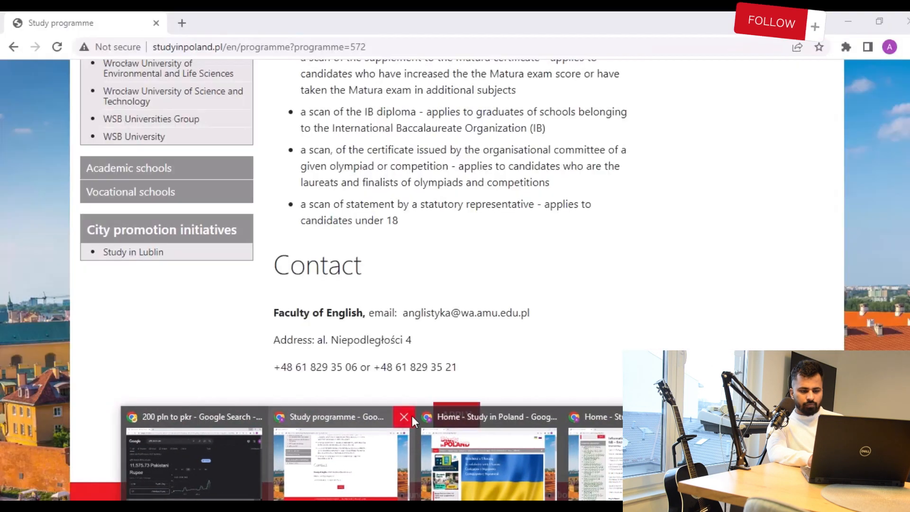
middle_click(411, 416)
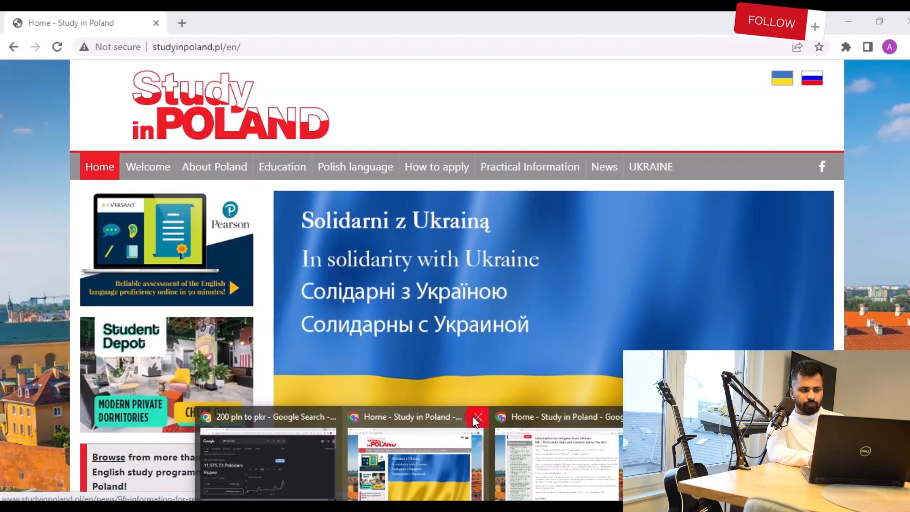
click(477, 417)
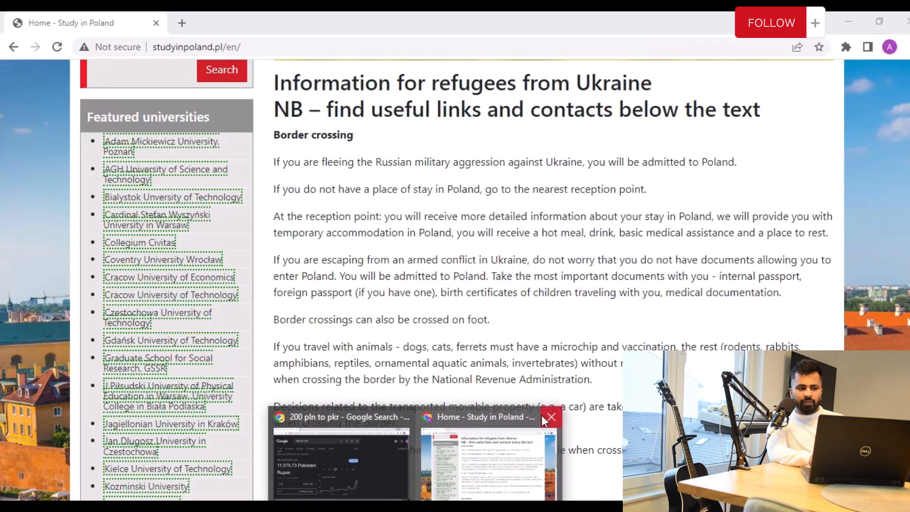
click(549, 417)
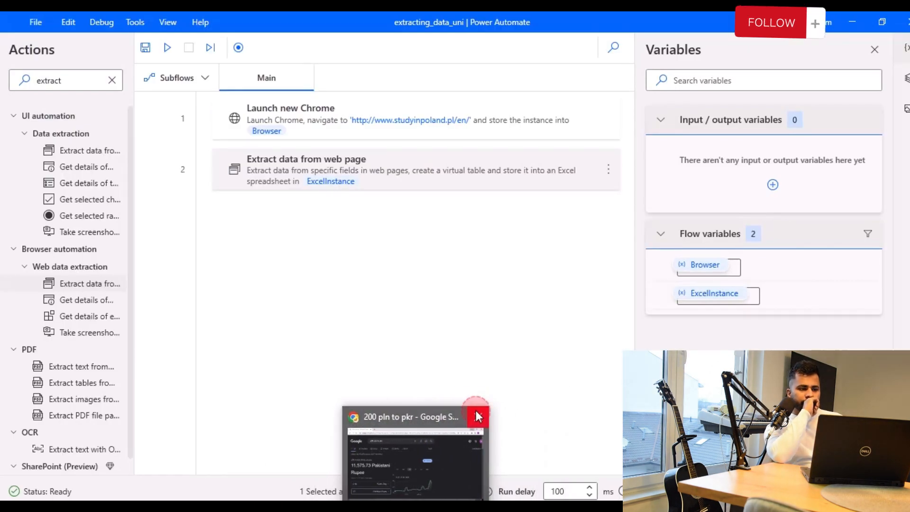
click(477, 411)
- Run the flow and bring the generated Excel workbook to the front, maximized
click(168, 53)
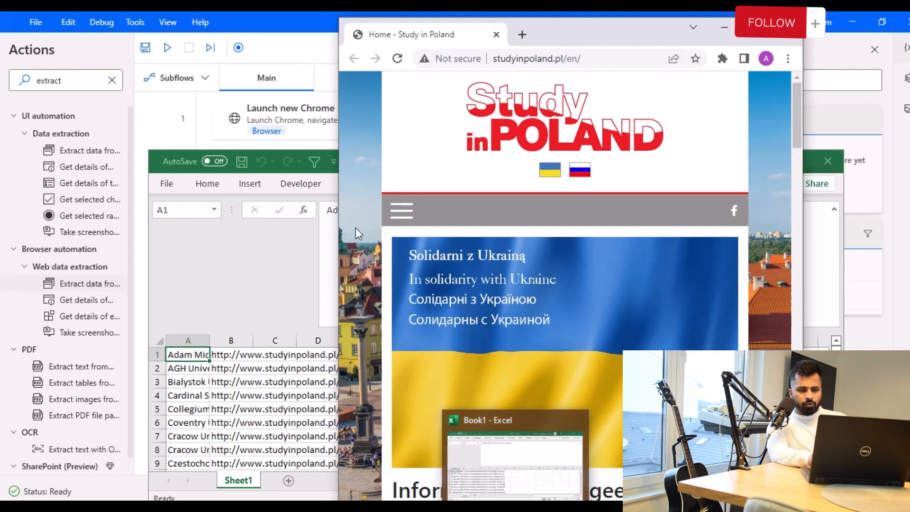
click(241, 246)
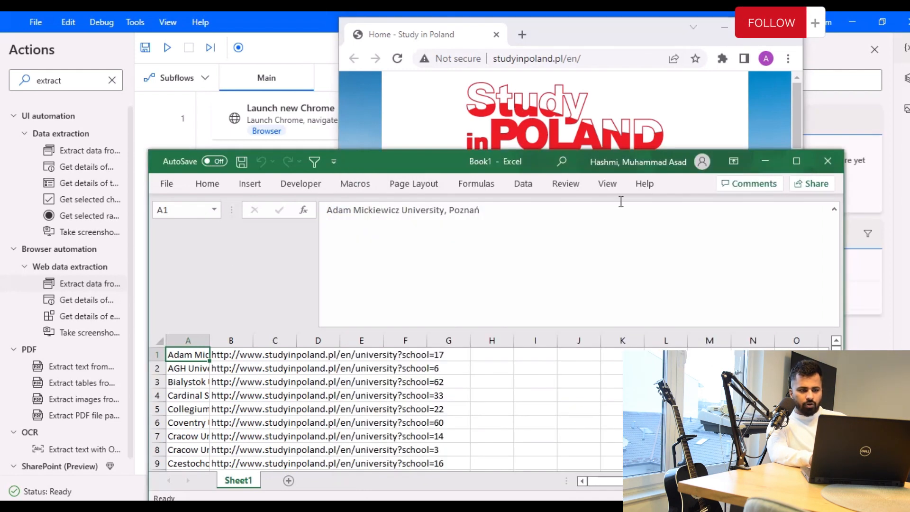
drag(537, 161, 548, 61)
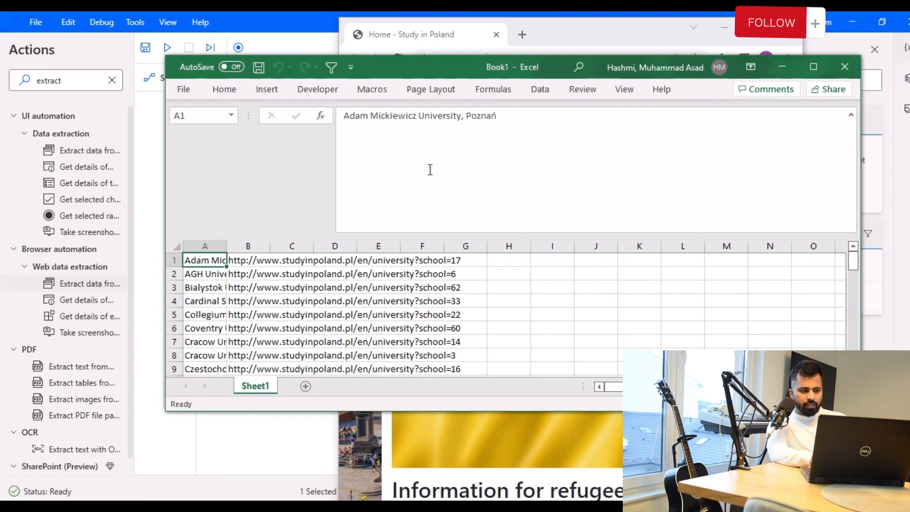
click(819, 62)
- Auto-fit columns A and B so the full university names and links fit
click(45, 198)
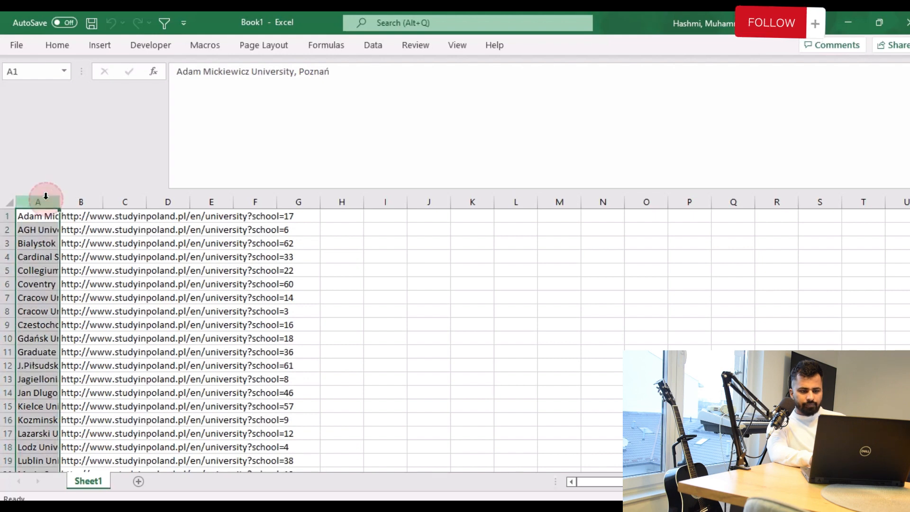
double_click(59, 199)
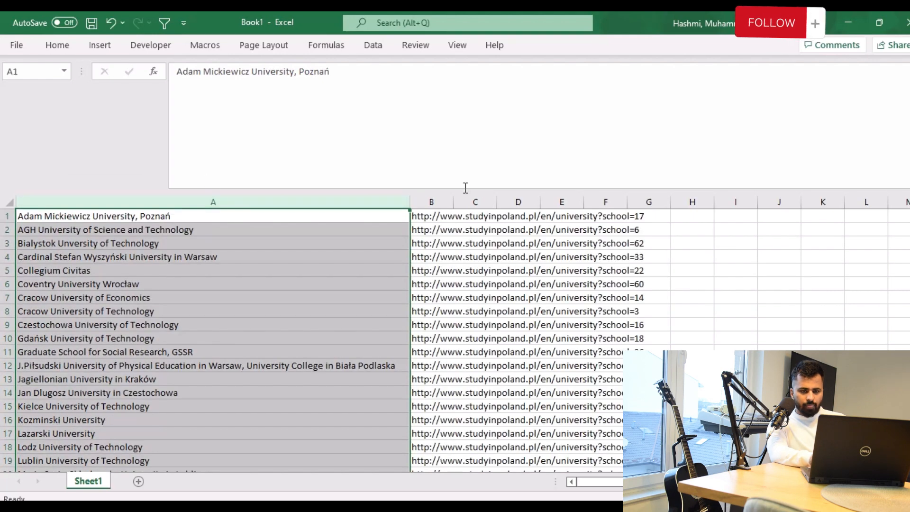
double_click(454, 200)
click(513, 196)
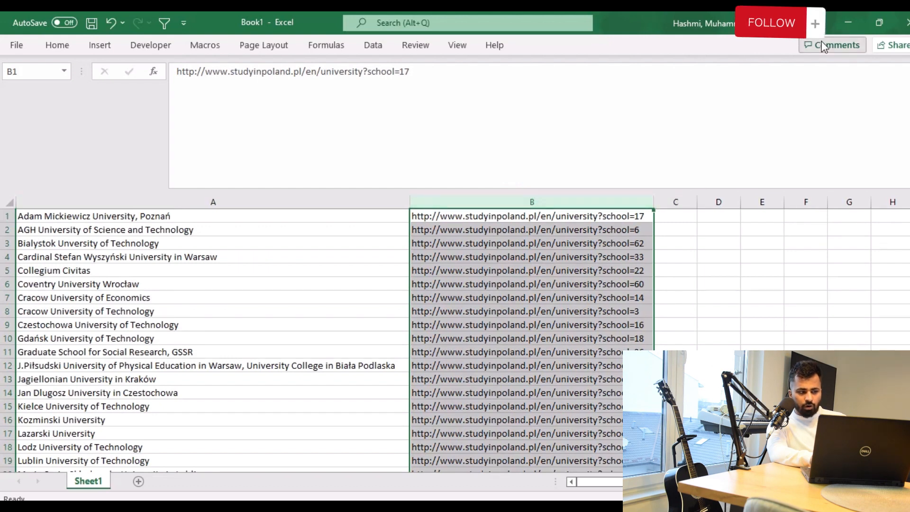
- Examine the first three university rows and their links in column B, and the cells of column C beside them
click(8, 217)
click(7, 230)
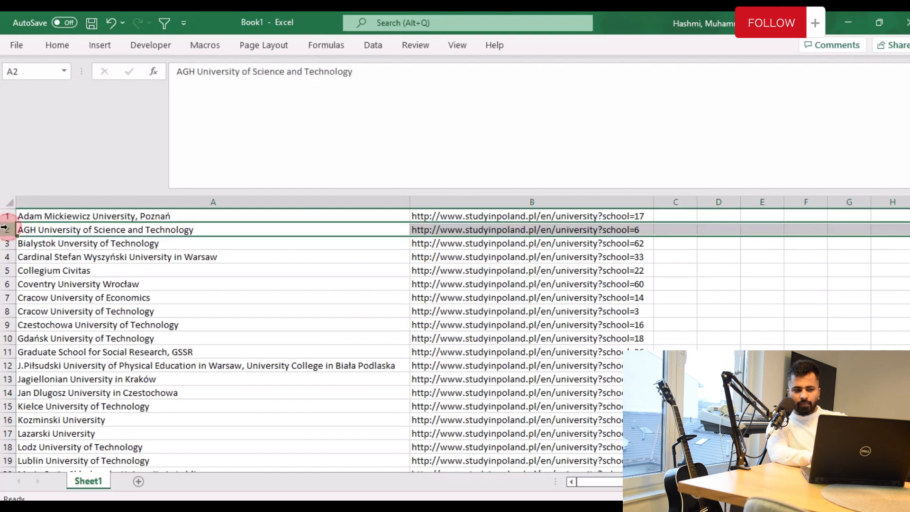
click(7, 244)
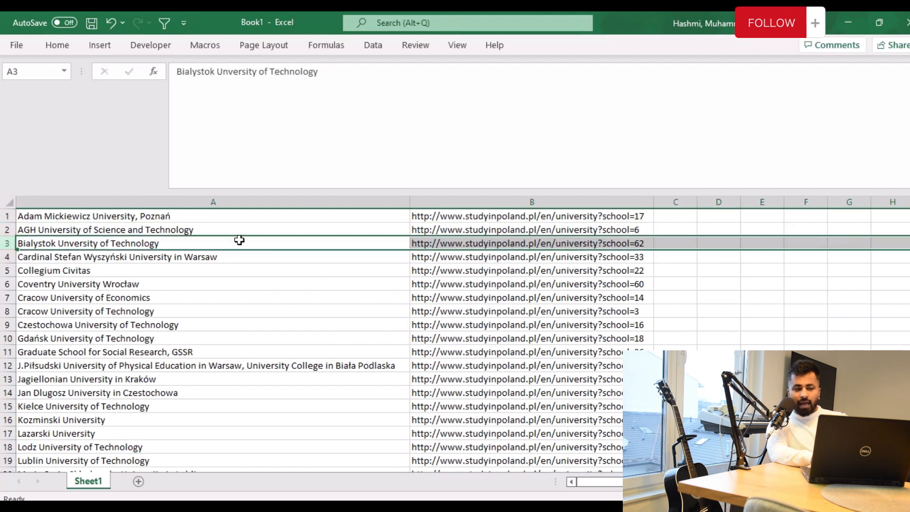
click(432, 219)
click(431, 230)
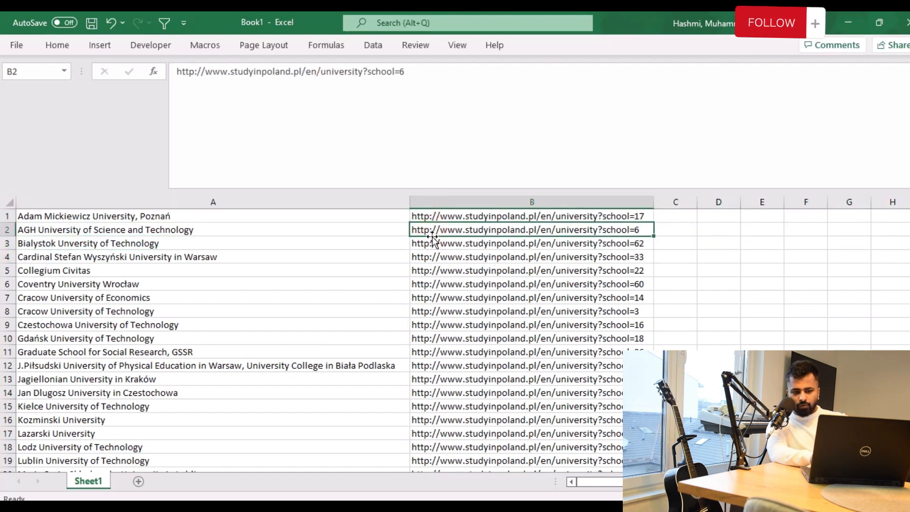
click(433, 243)
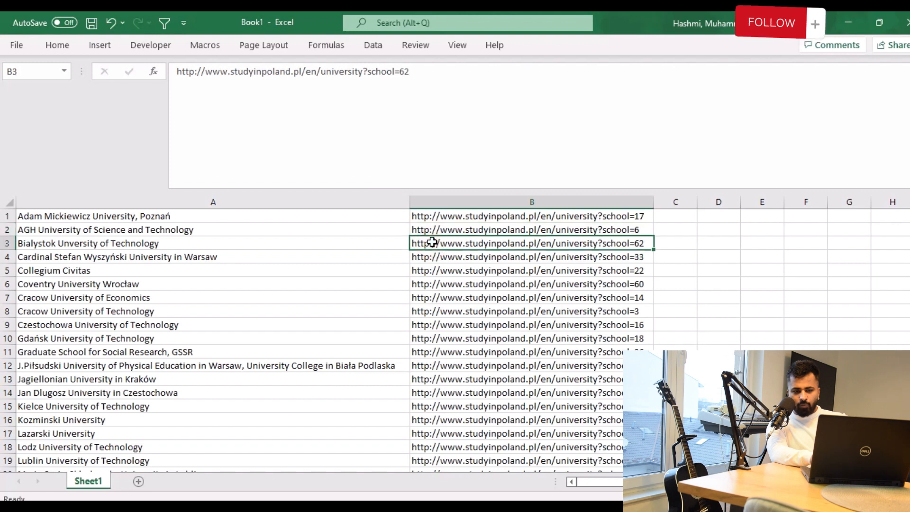
click(693, 217)
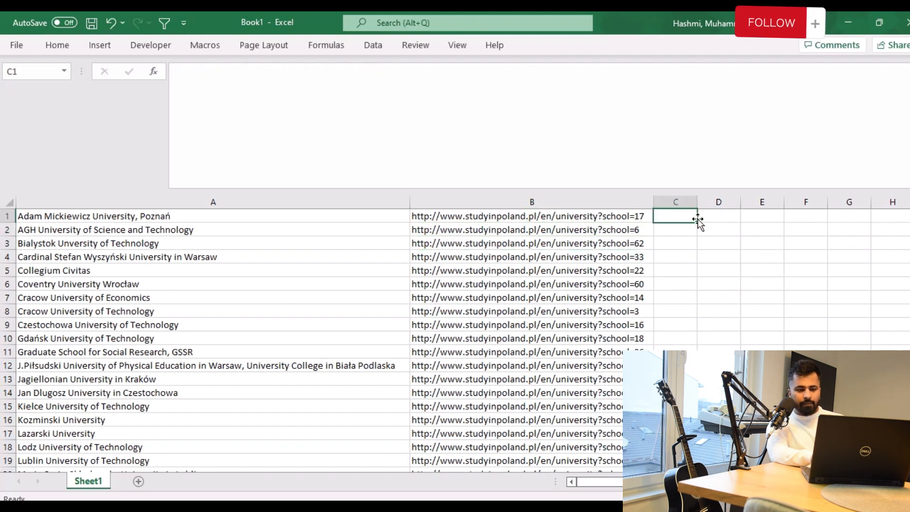
drag(697, 227, 703, 321)
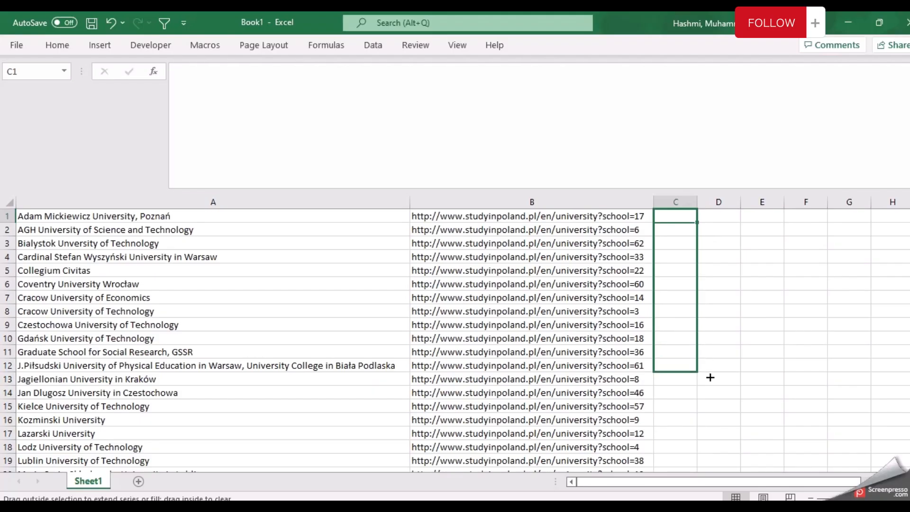
drag(709, 374, 697, 237)
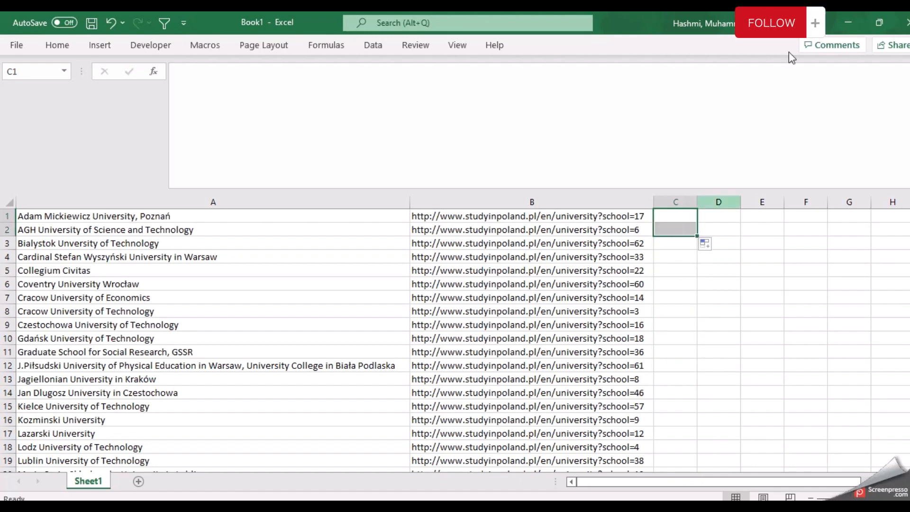
- Minimize the workbook, return to the Power Automate flow and search the actions for "variable"
click(843, 22)
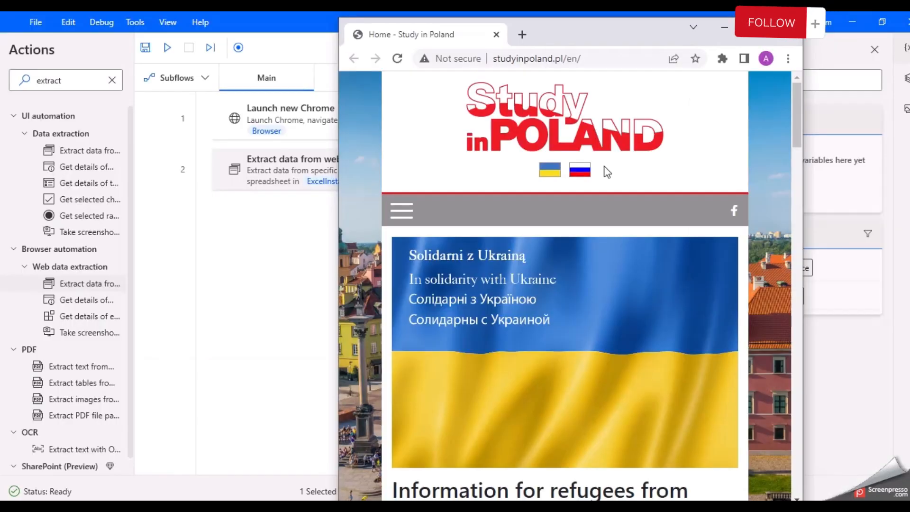
click(245, 345)
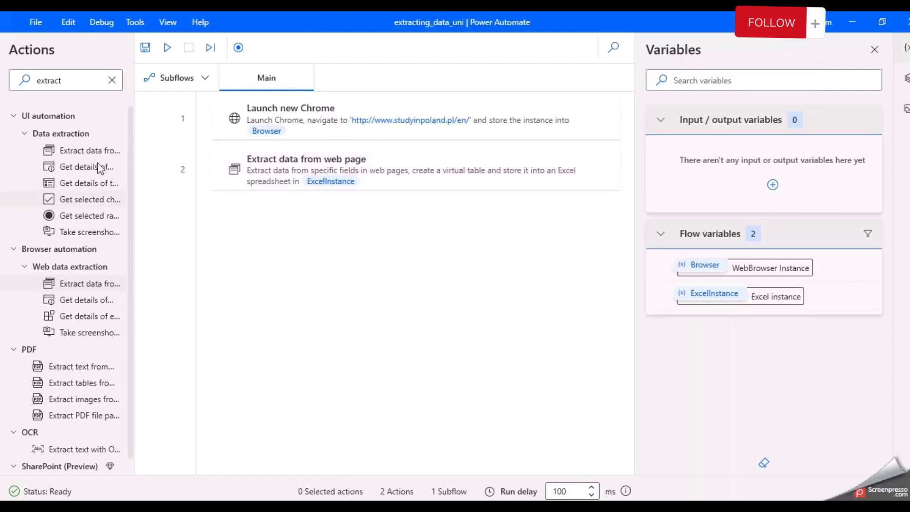
double_click(73, 75)
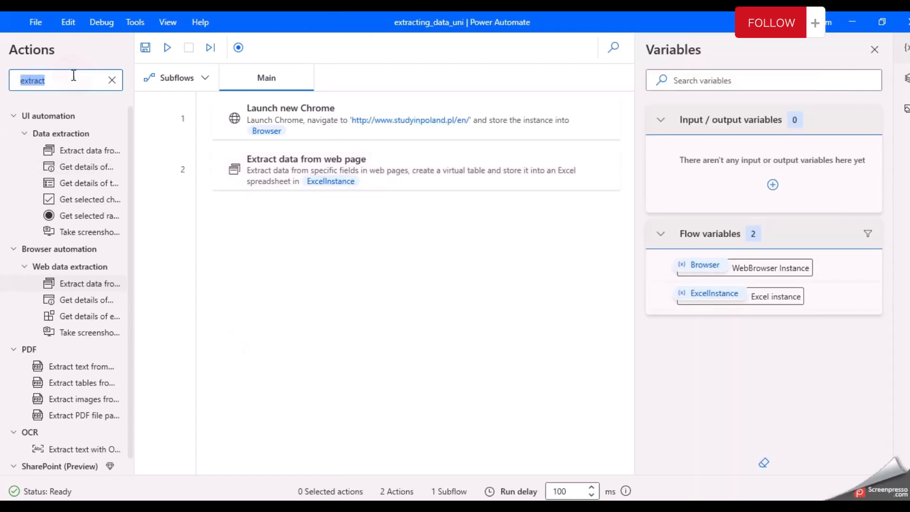
key(BackSpace)
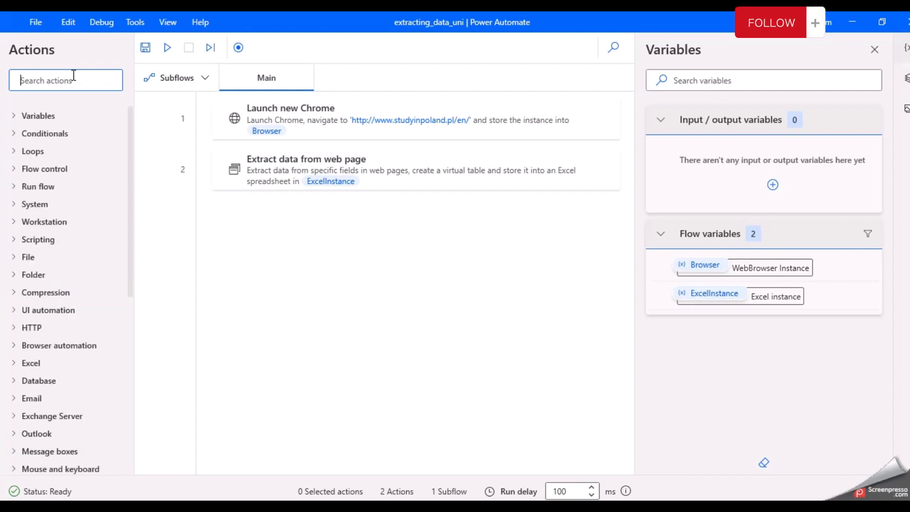
text(var)
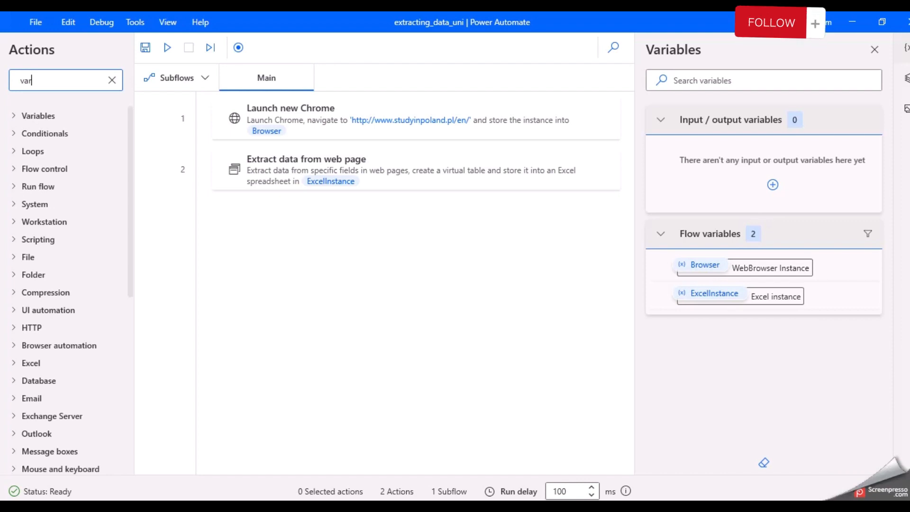
text(iable)
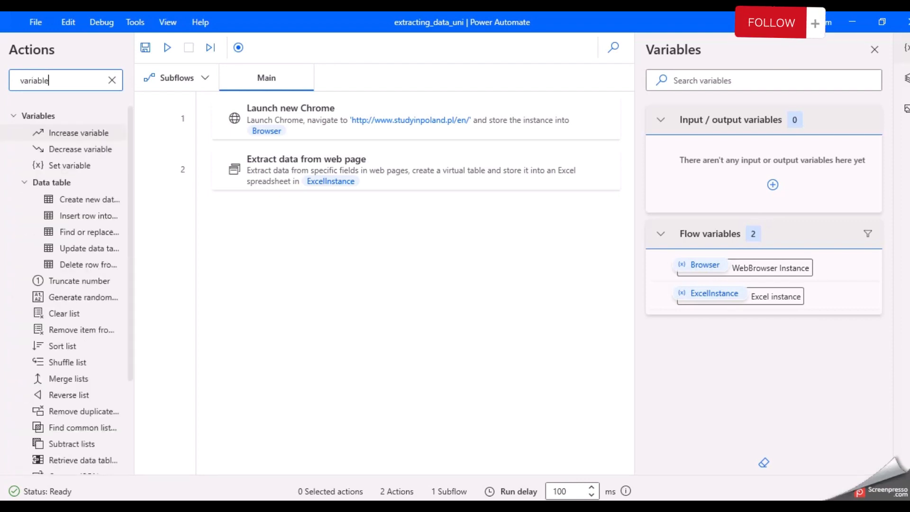
- Add a Set variable action after the web extraction that assigns 1 to NewVar, and search the actions for "for"
drag(33, 166, 299, 221)
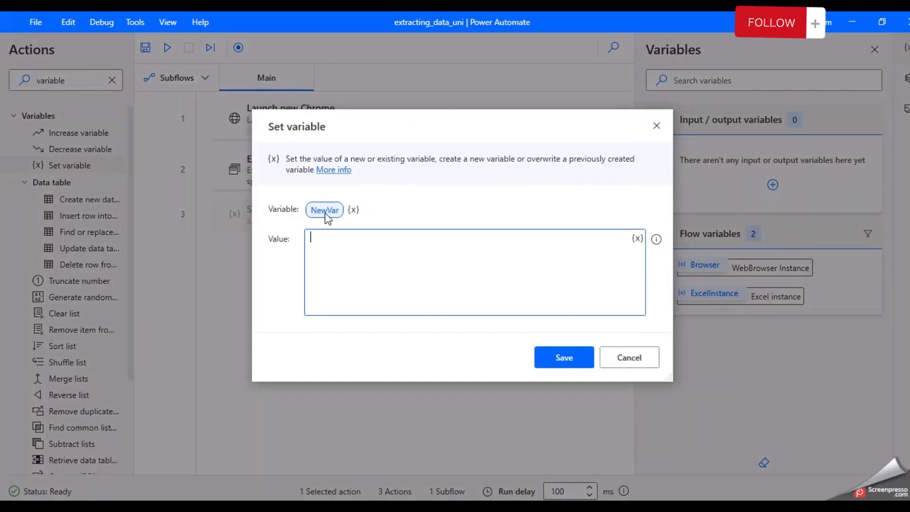
click(325, 213)
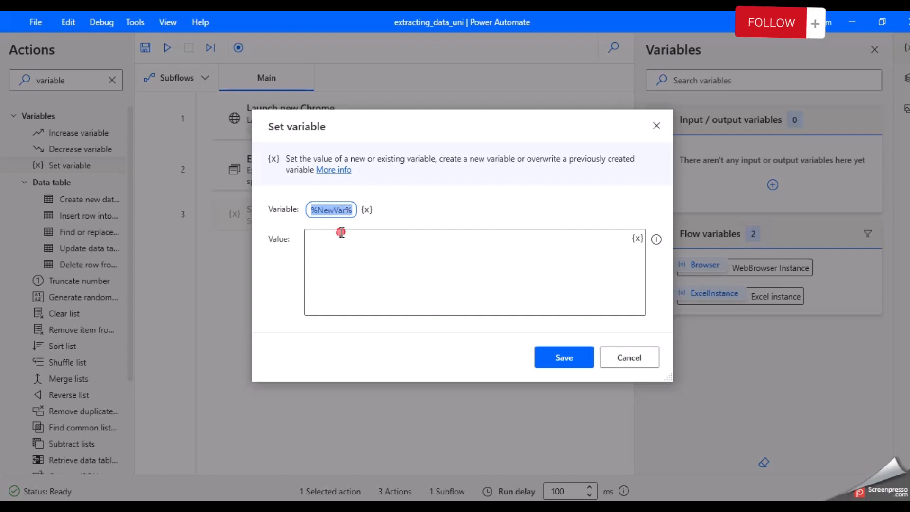
click(341, 232)
click(341, 232)
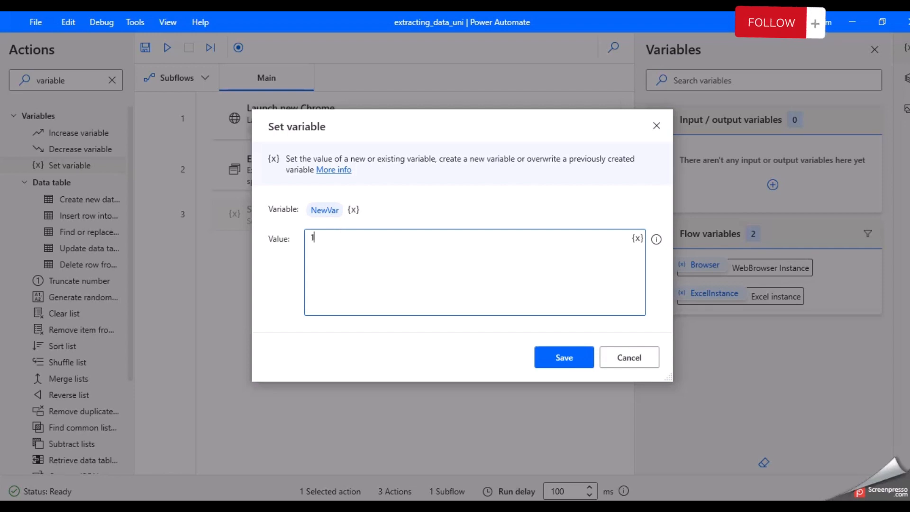
click(540, 356)
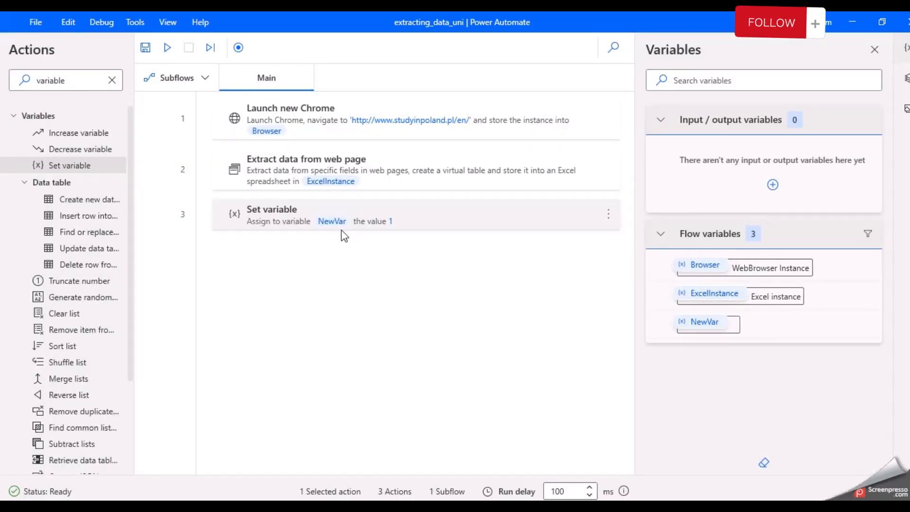
double_click(68, 84)
text(t)
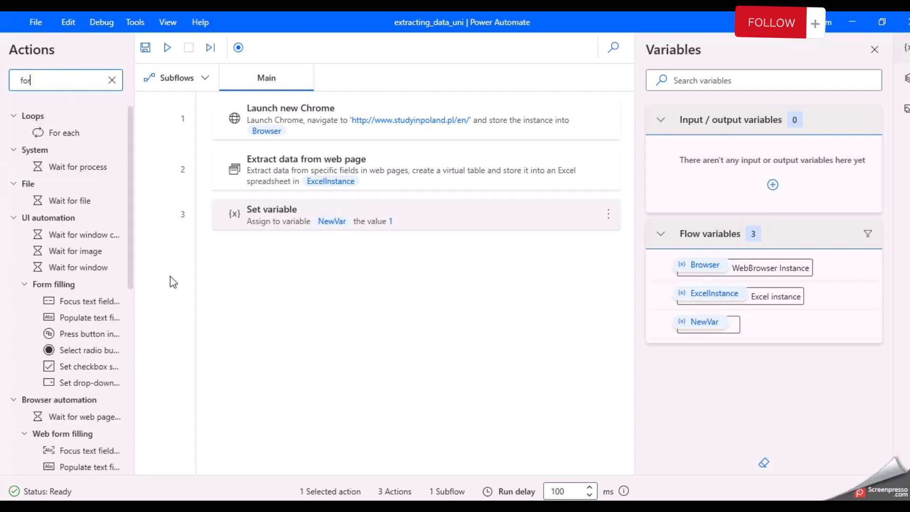
- Switch to Chrome, maximize the Study in Poland page and open Adam Mickiewicz University, Poznań from the Featured universities
key(alt+Tab)
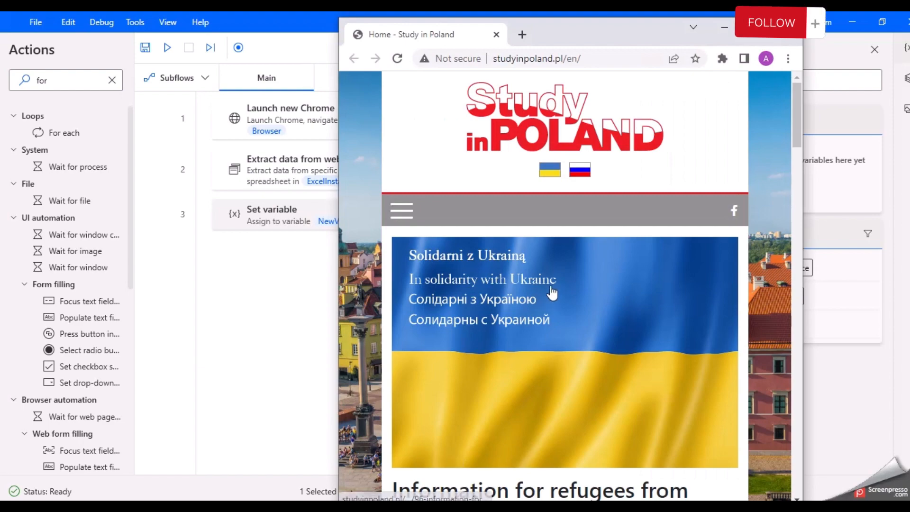
click(751, 34)
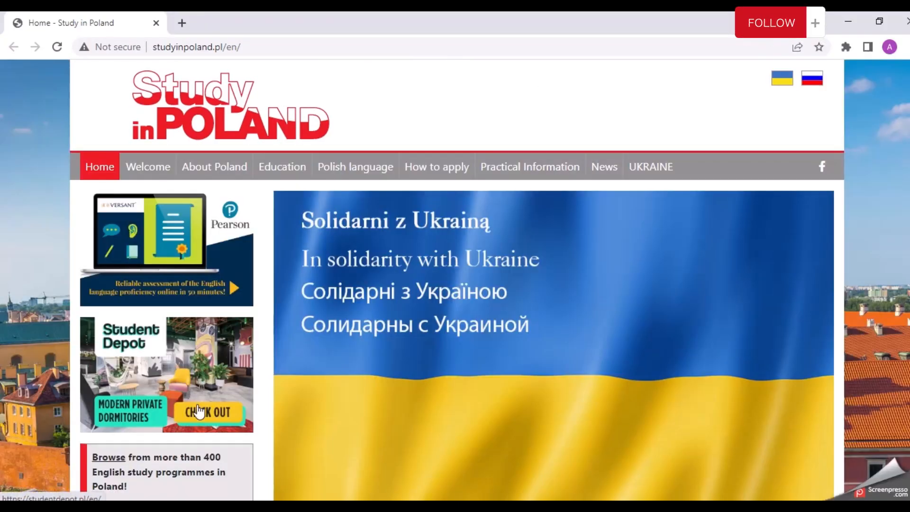
scroll(196, 410, down, 5)
scroll(195, 410, down, 2)
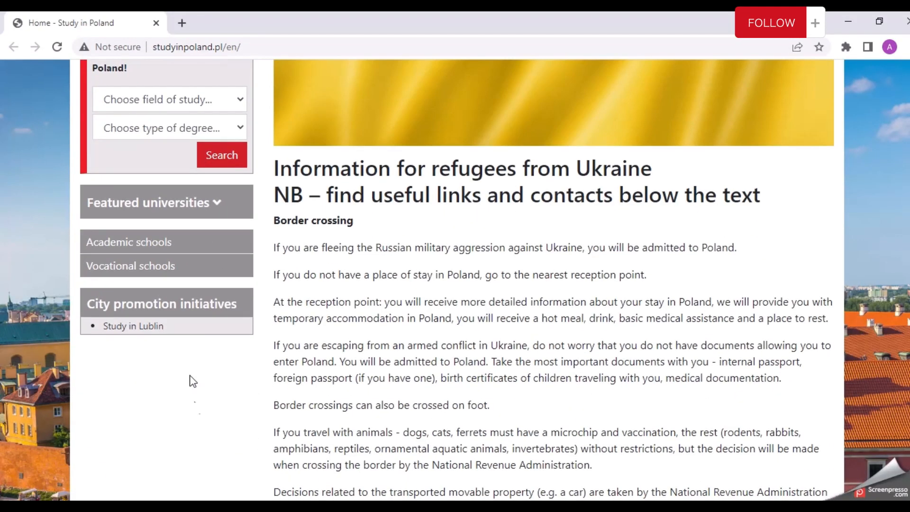
click(214, 204)
click(190, 229)
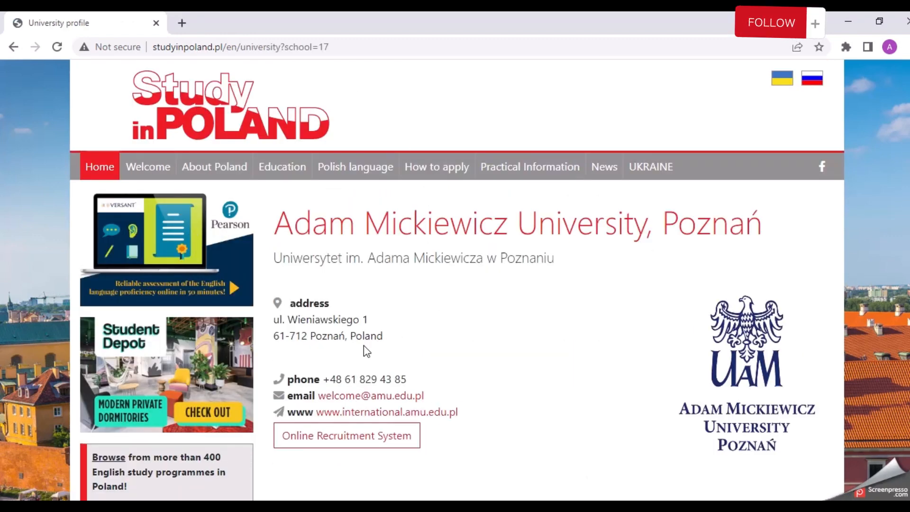
- Examine the profile page's URL and select the university's address lines
click(413, 45)
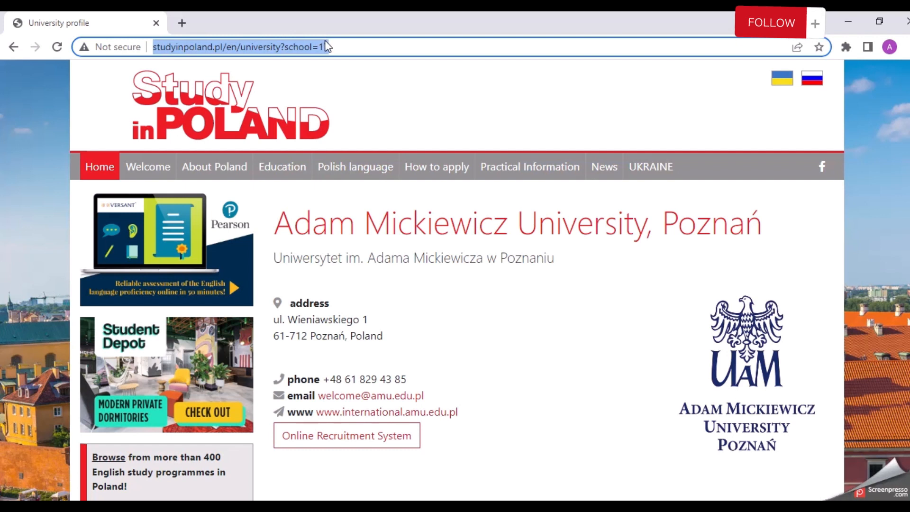
double_click(367, 335)
triple_click(337, 330)
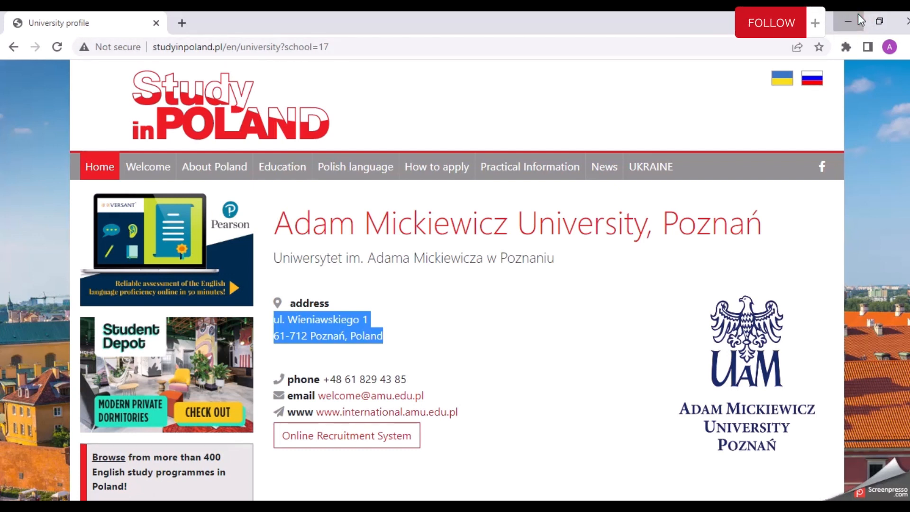
- Go back to the Study in Poland home page, return to the Power Automate flow and try a For each action after Set variable
click(11, 49)
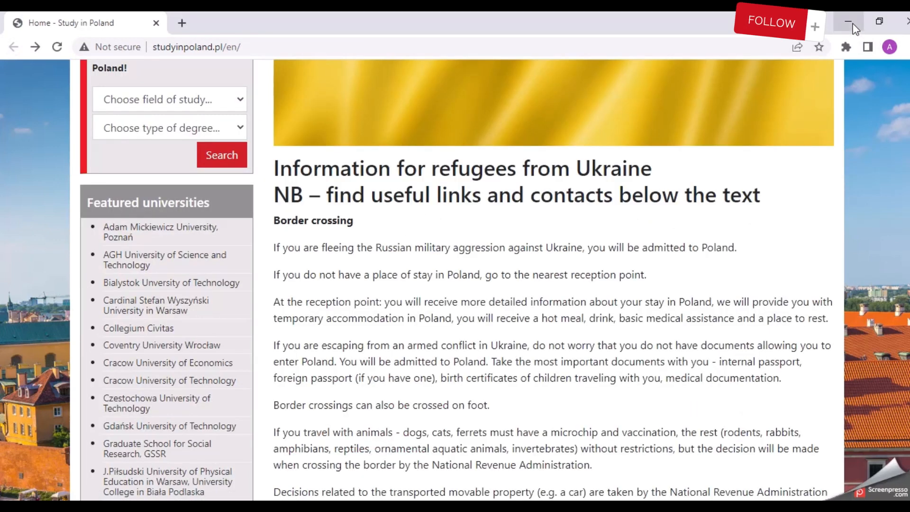
click(849, 22)
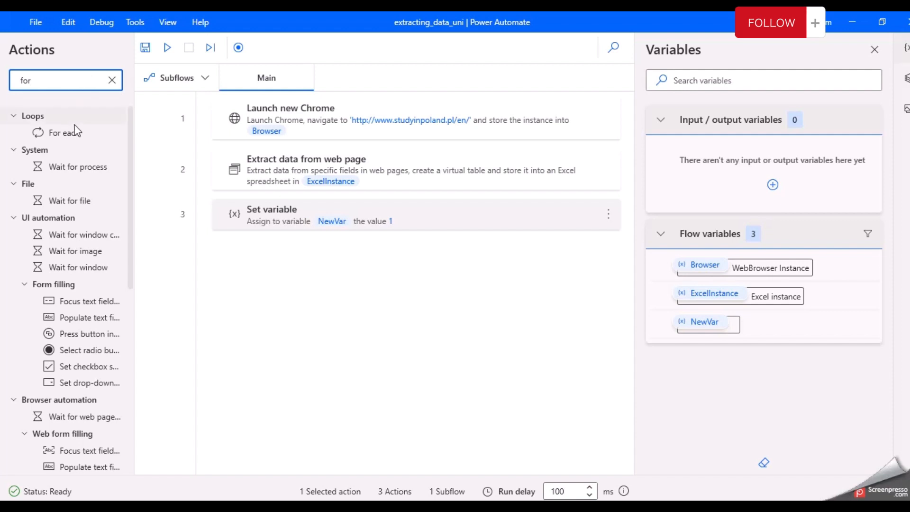
drag(69, 135, 270, 253)
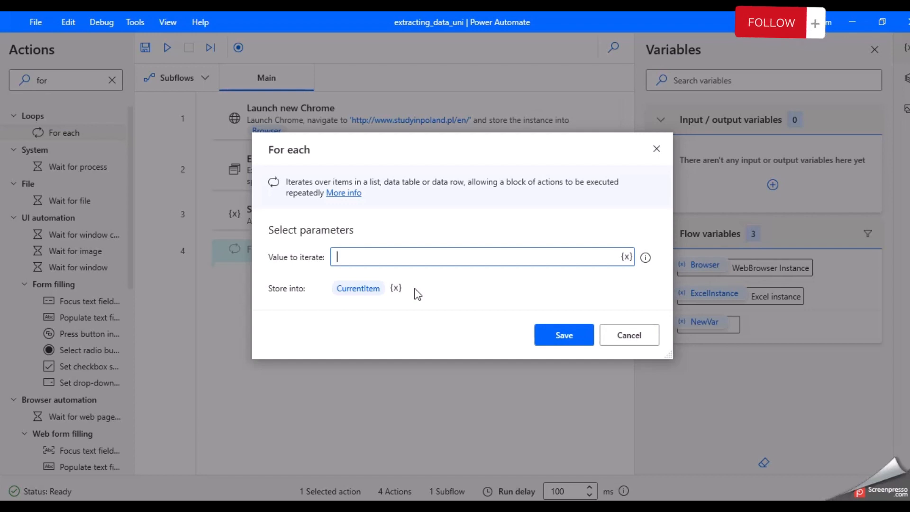
click(656, 149)
- Search the actions for "read" and insert a Read from Excel worksheet action after Set variable
double_click(56, 79)
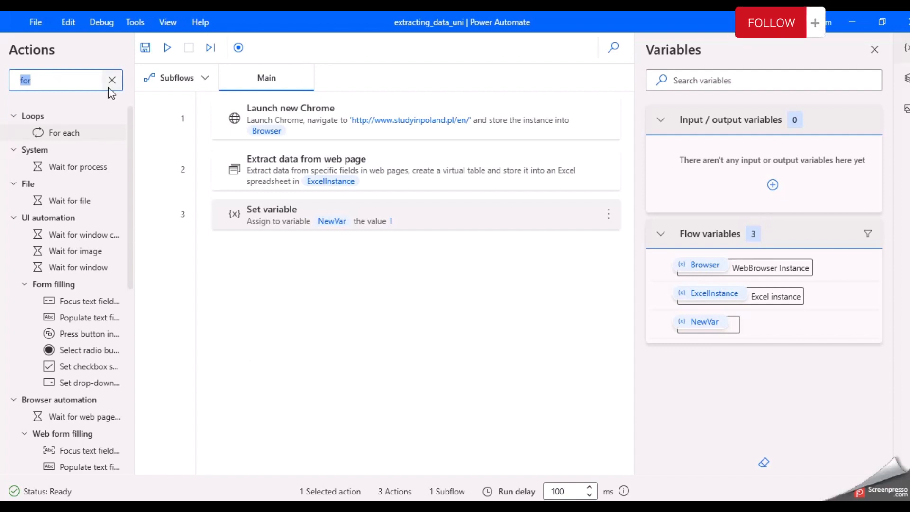
text(r)
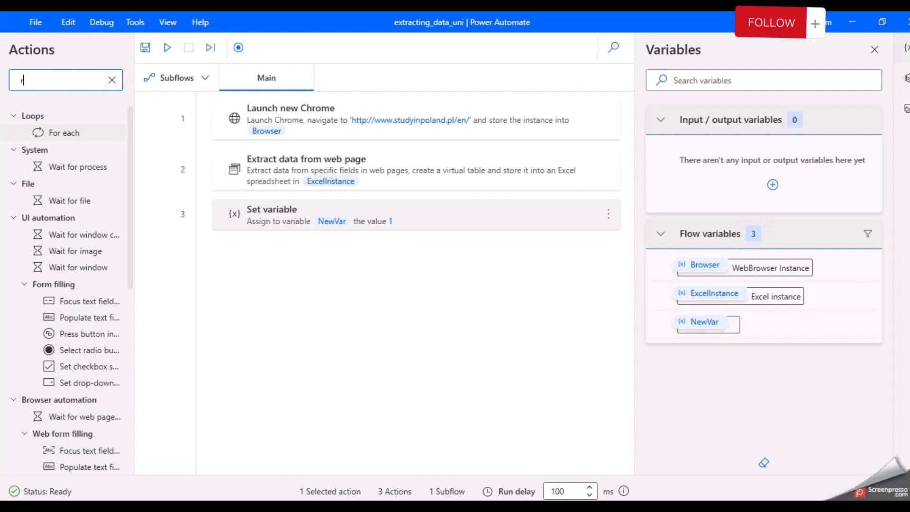
text(ead)
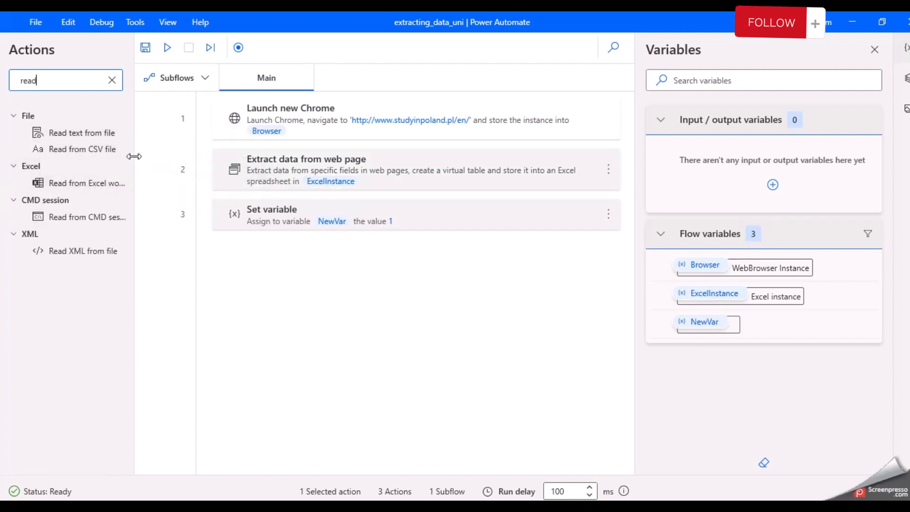
drag(134, 156, 183, 155)
drag(127, 180, 323, 256)
drag(524, 94, 762, 79)
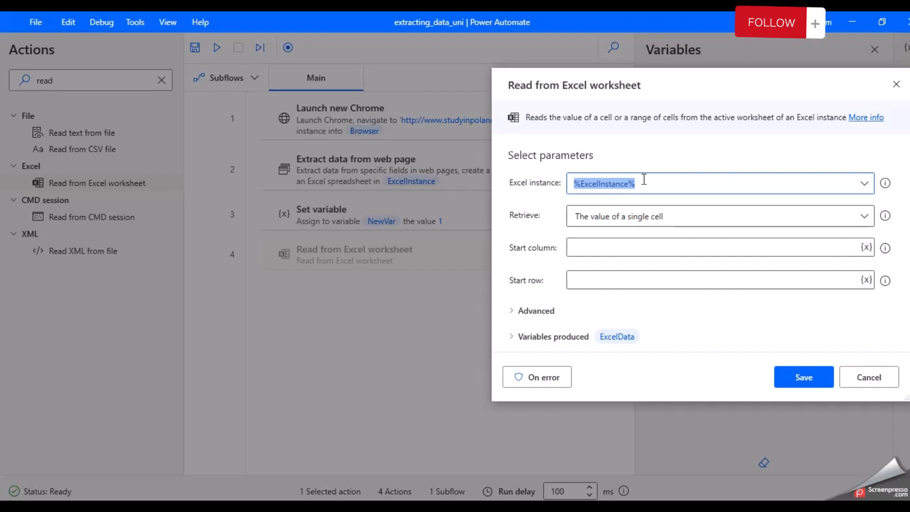
- Set the Excel read action to retrieve all available values from worksheet and save it
click(716, 220)
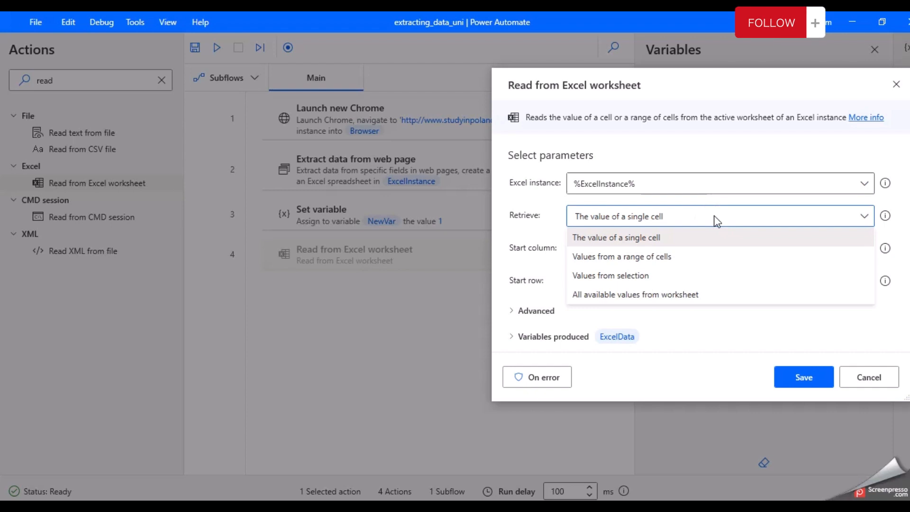
click(684, 294)
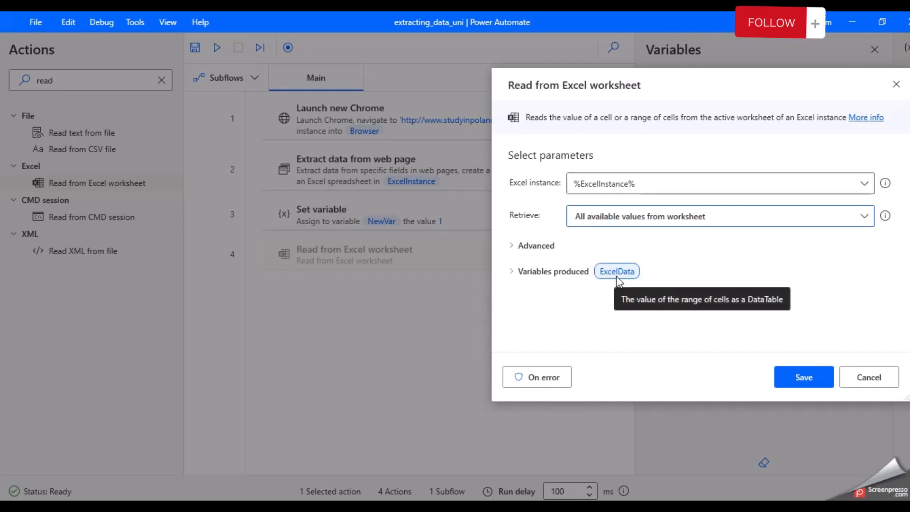
click(801, 378)
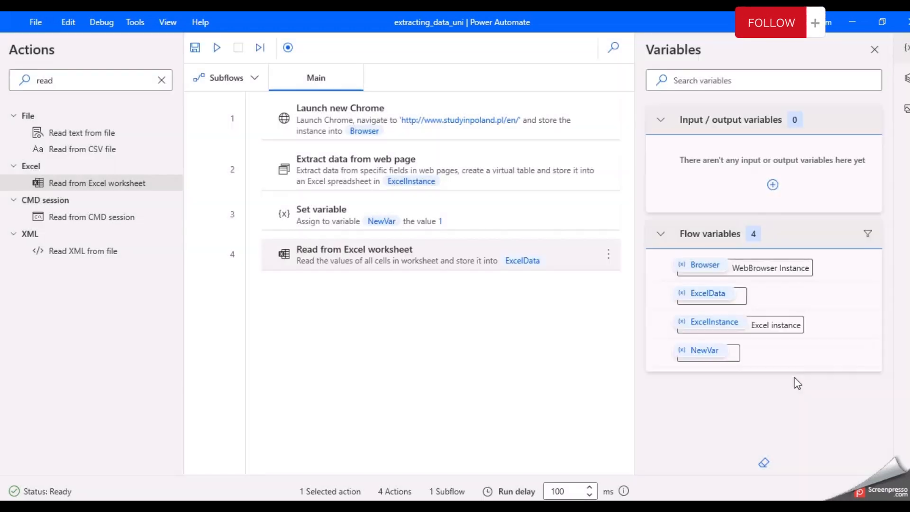
- Search the actions for "for e" and insert a For each loop after the Read from Excel worksheet action
click(112, 83)
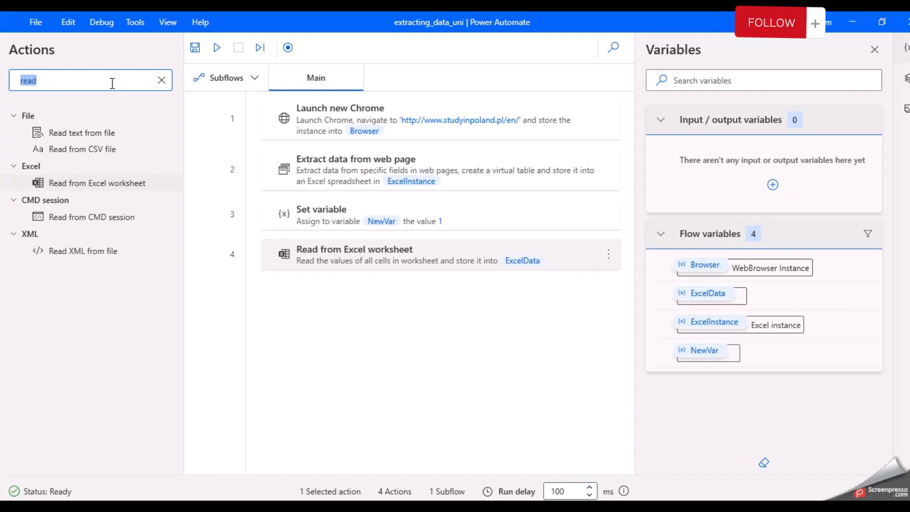
key(BackSpace)
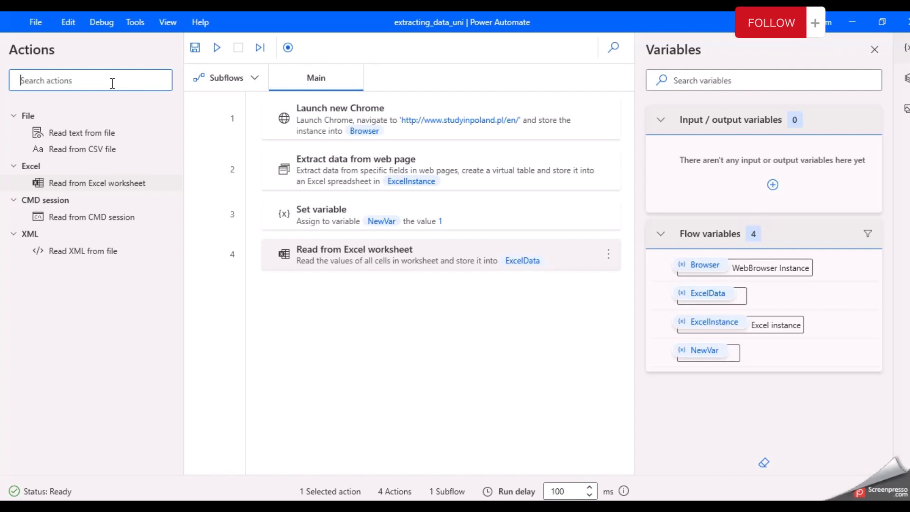
text(fore)
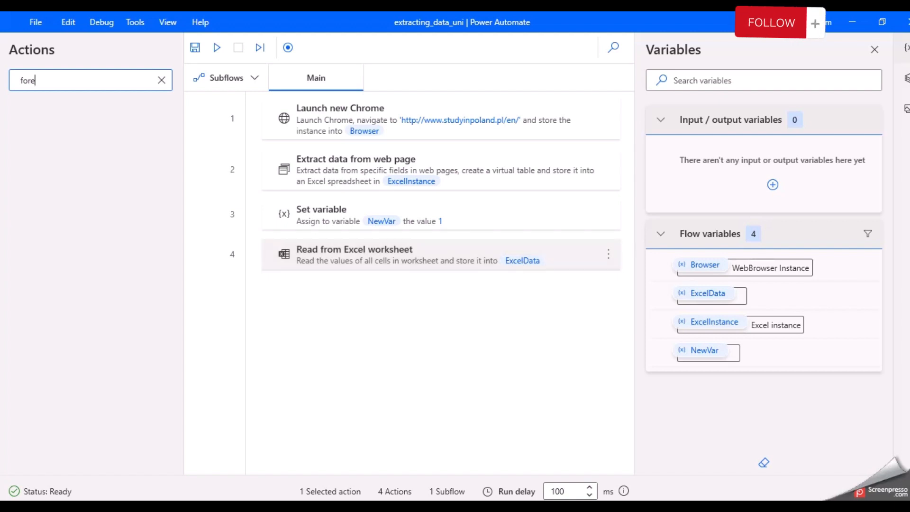
key(alt+Tab)
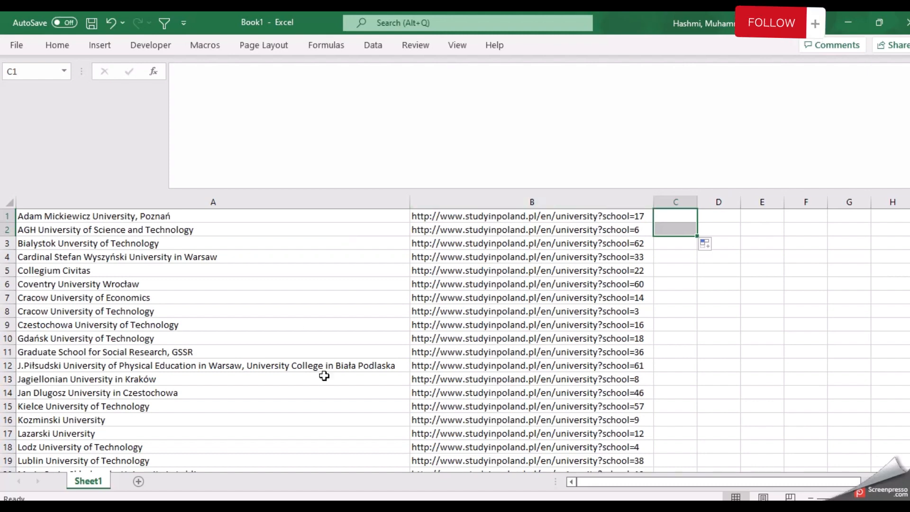
click(848, 22)
click(93, 81)
key(BackSpace)
key(BackSpace)
text(r )
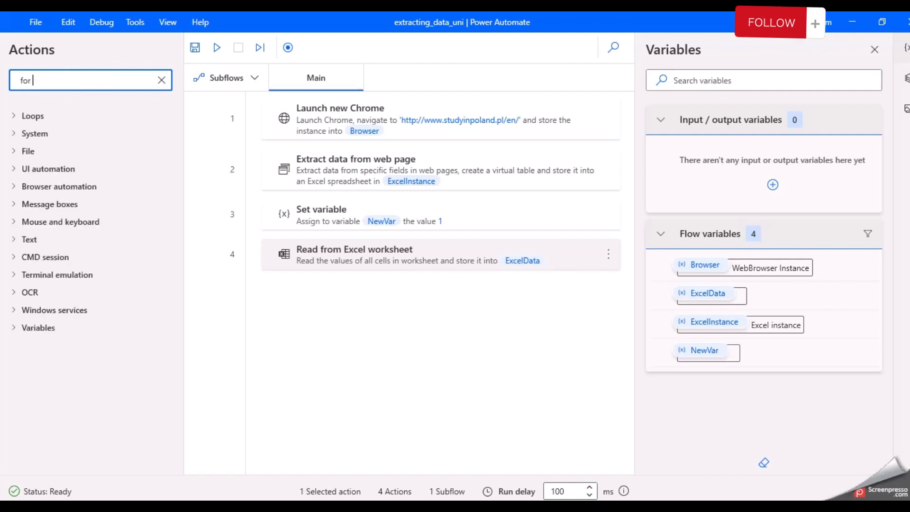
text(ec)
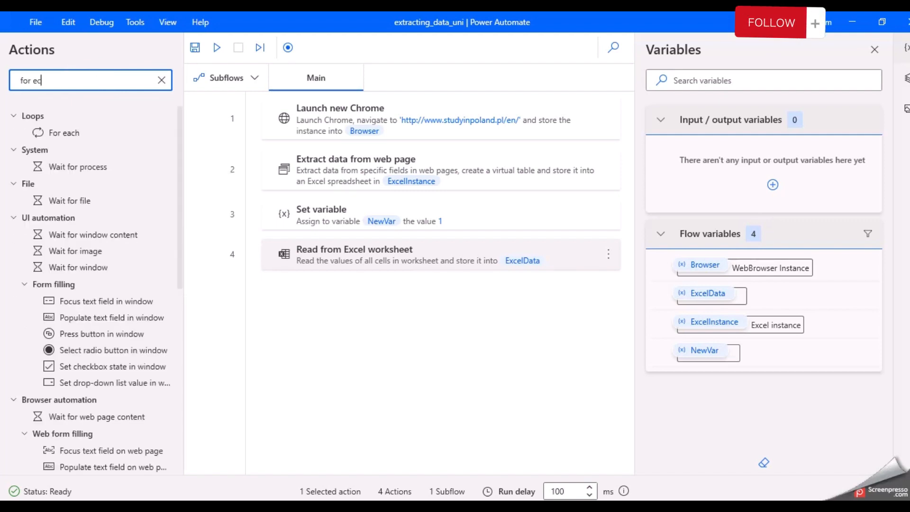
key(BackSpace)
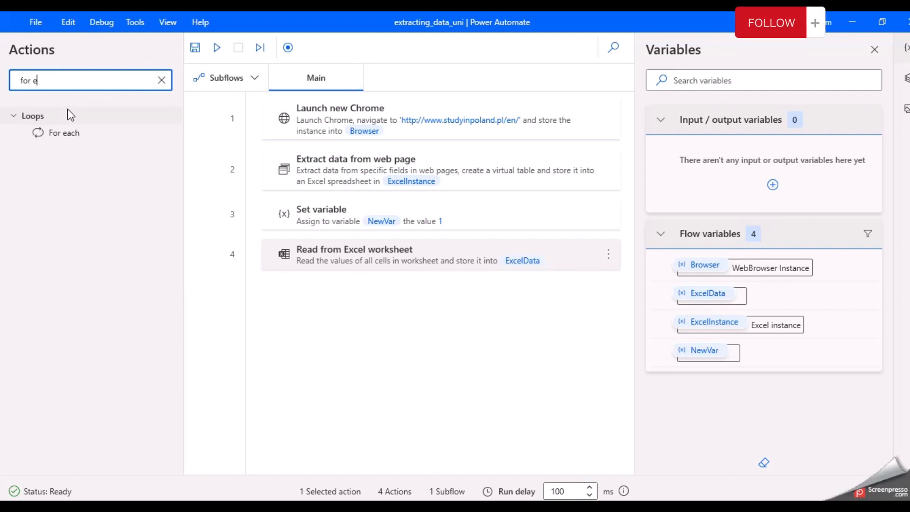
drag(67, 133, 291, 278)
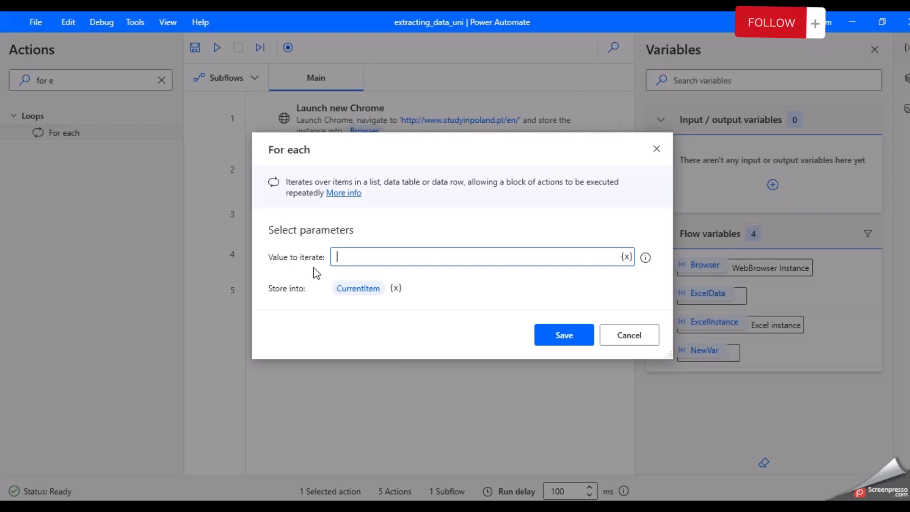
- Set the For each loop to iterate over the ExcelData variable and save it
click(352, 255)
drag(577, 151, 686, 328)
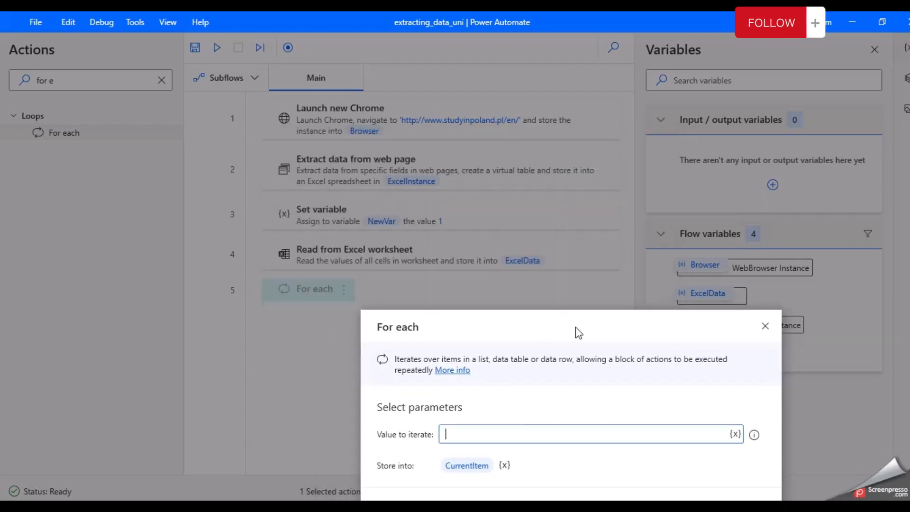
drag(575, 325, 657, 122)
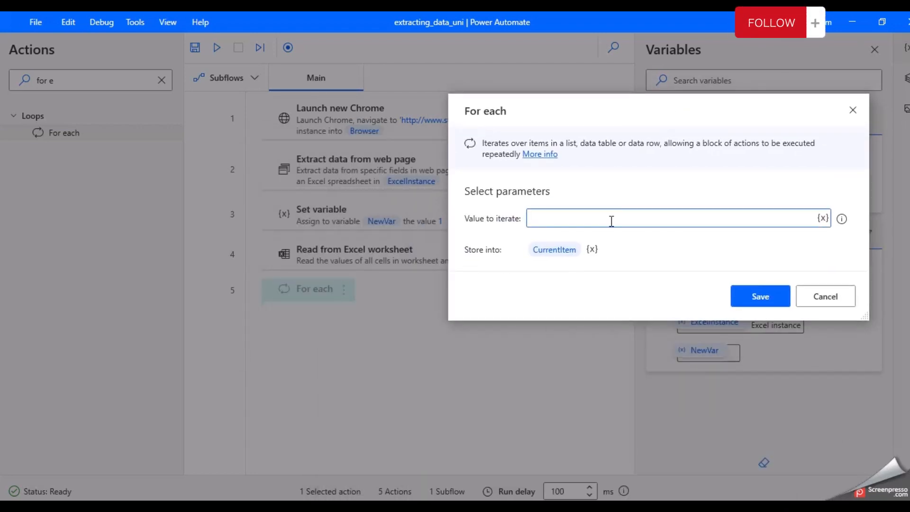
click(824, 218)
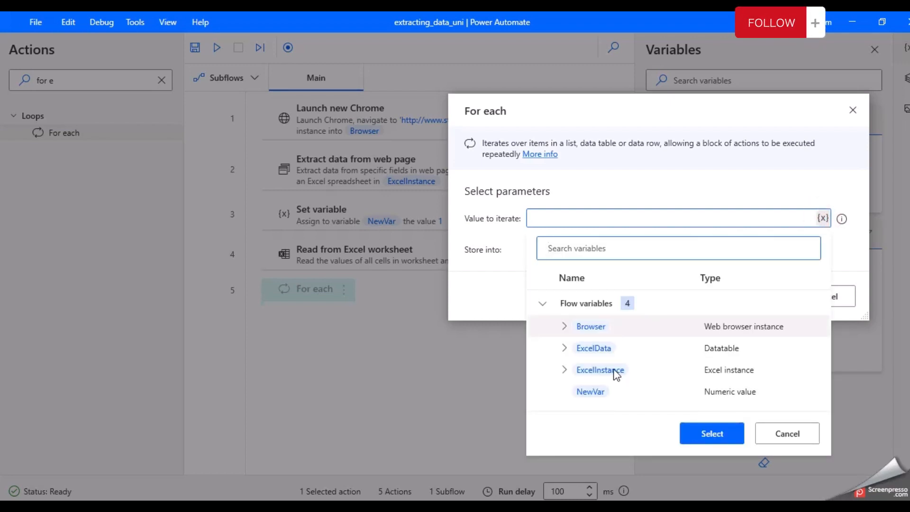
click(607, 349)
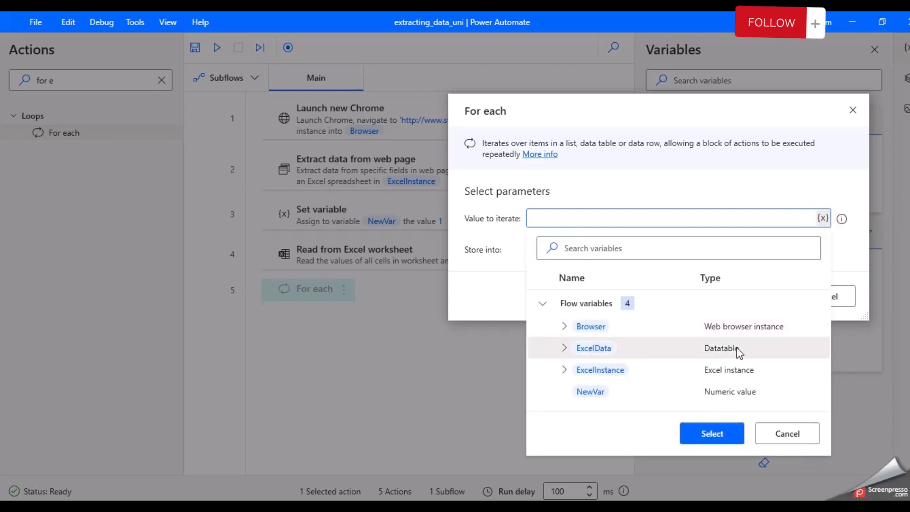
click(726, 427)
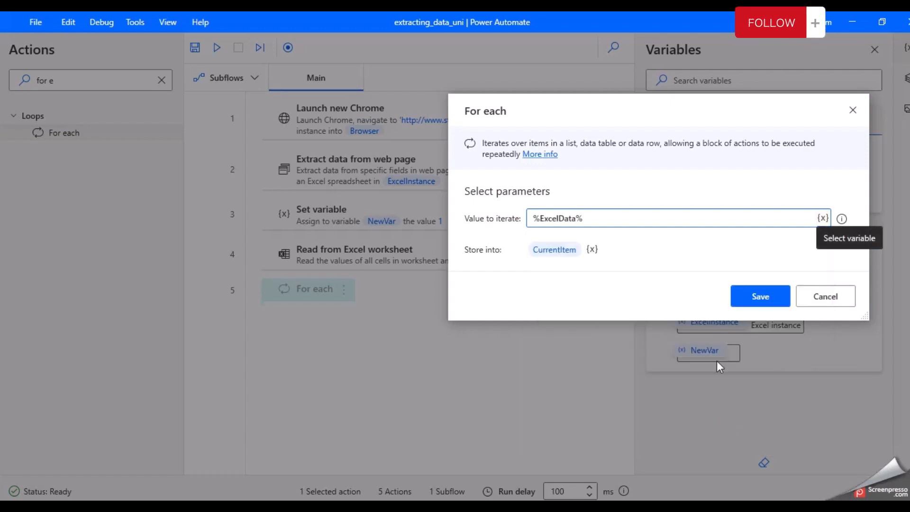
click(744, 295)
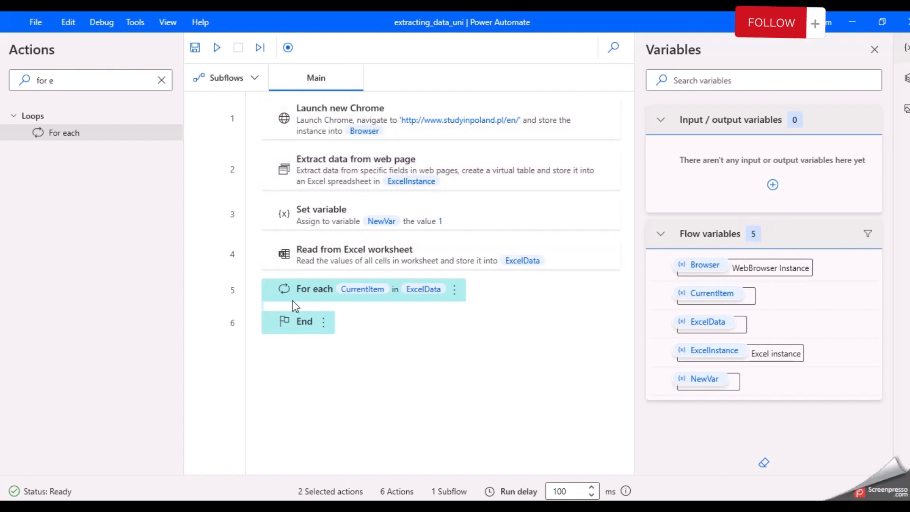
- Search the actions for "launch" and insert a Launch new Chrome action inside the For each loop
click(158, 81)
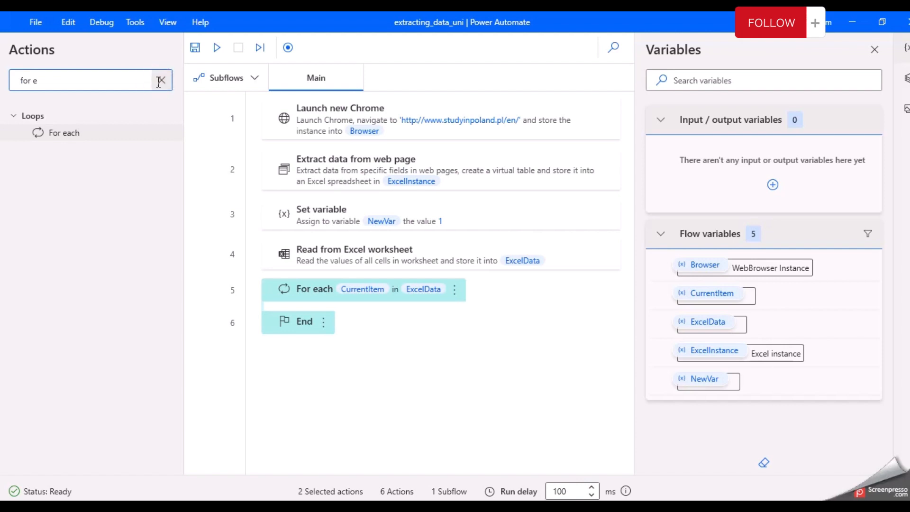
click(133, 79)
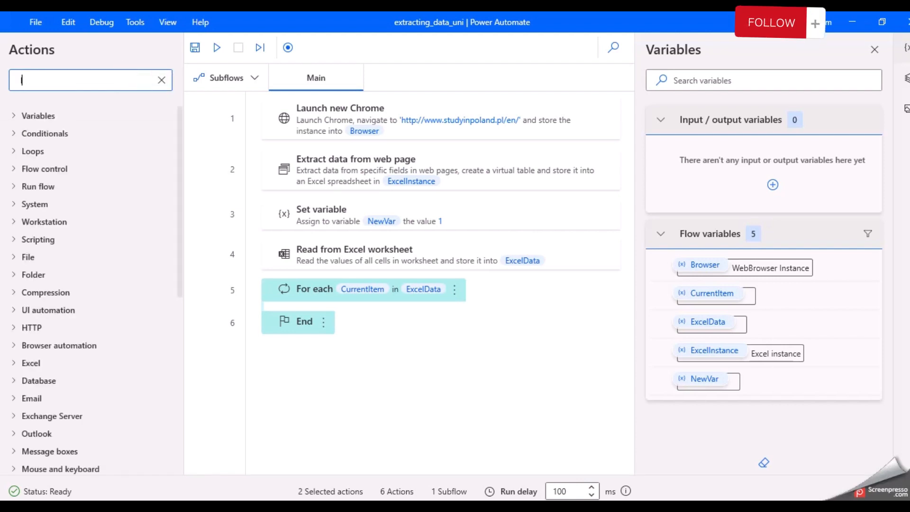
text(laucnh)
key(BackSpace)
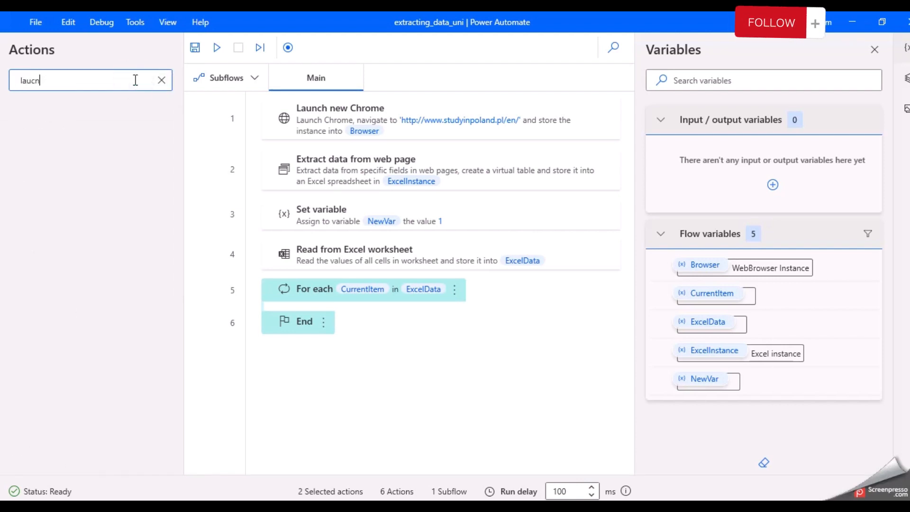
key(BackSpace)
text(nch)
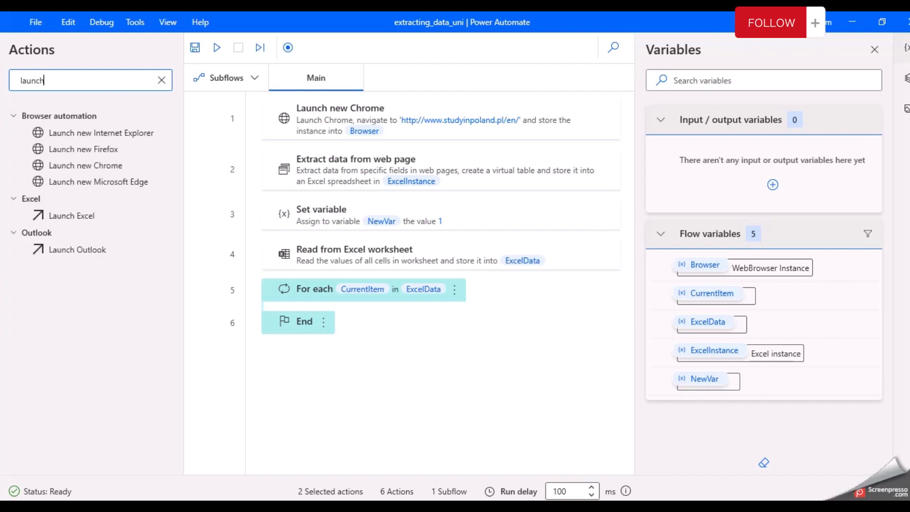
drag(113, 167, 263, 257)
drag(280, 328, 309, 303)
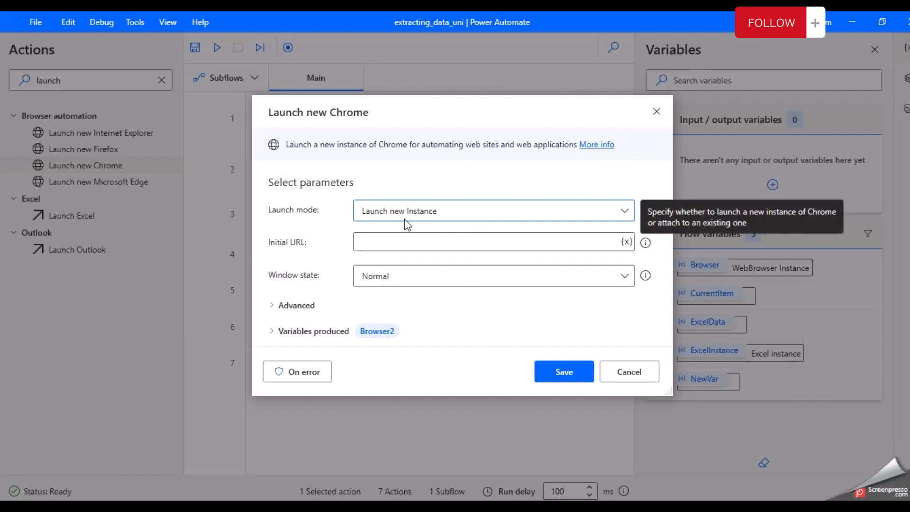
- Switch to the Excel workbook, examine the university links in column B, and return to the Launch new Chrome settings
click(400, 240)
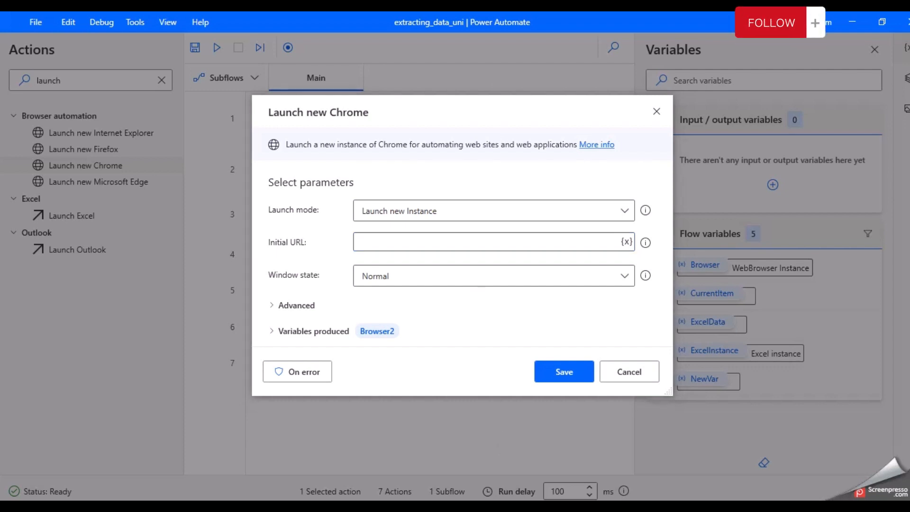
click(534, 506)
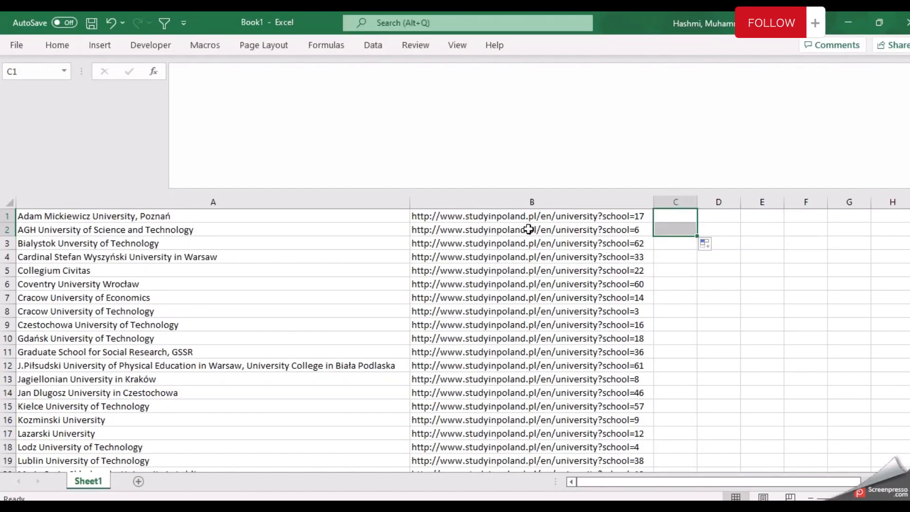
click(539, 198)
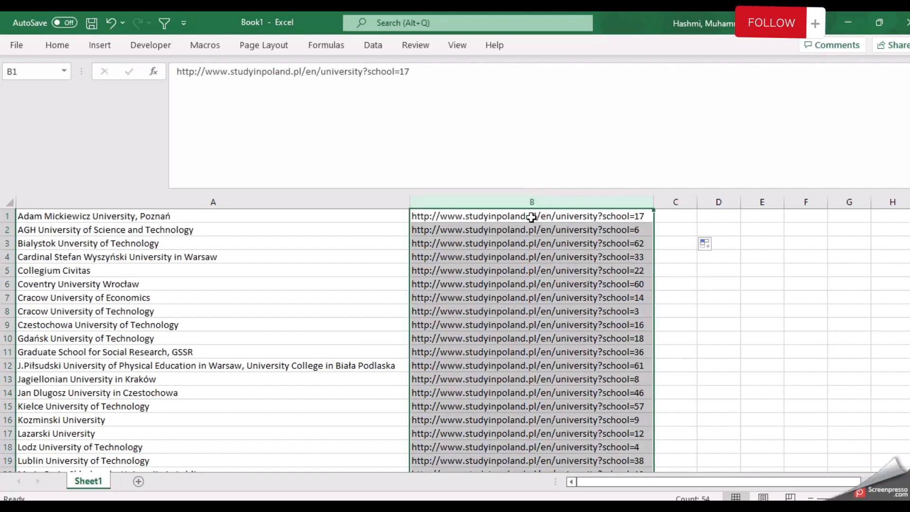
click(532, 218)
click(528, 229)
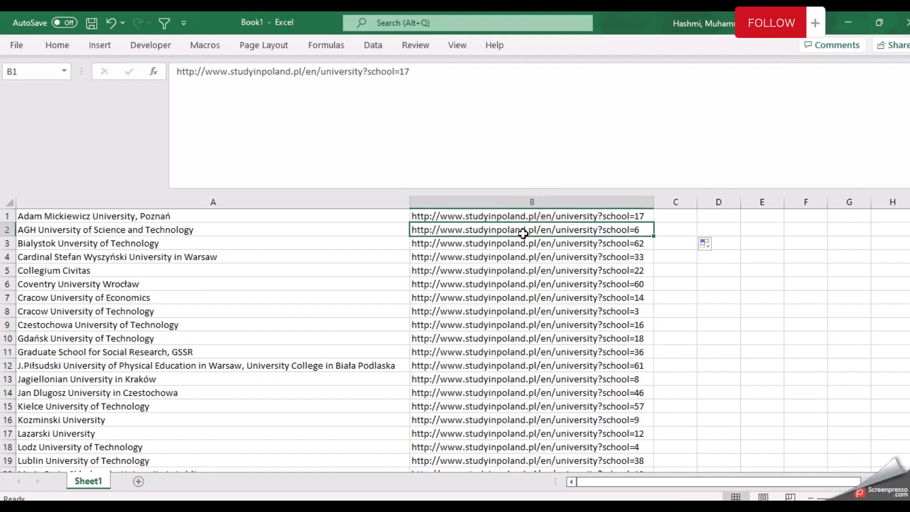
click(852, 22)
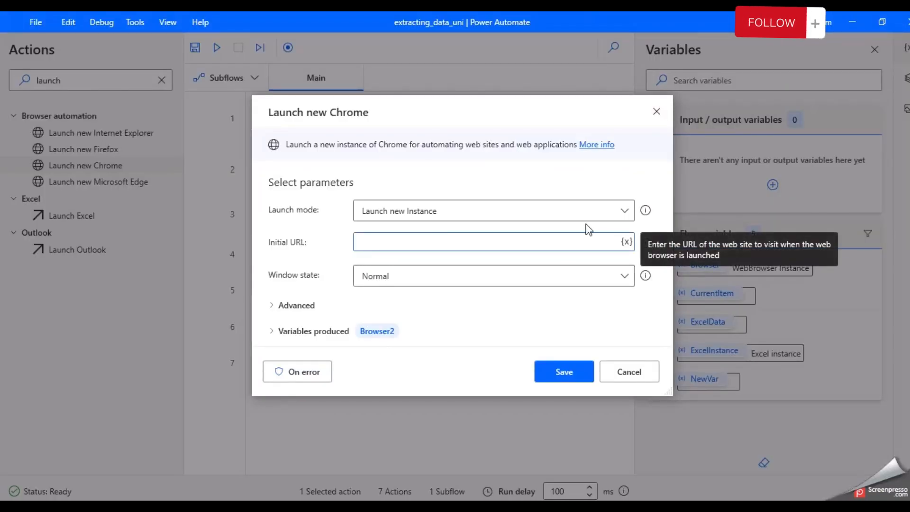
- Set the Launch new Chrome initial URL to %CurrentItem['Column2']% and save the action
click(626, 243)
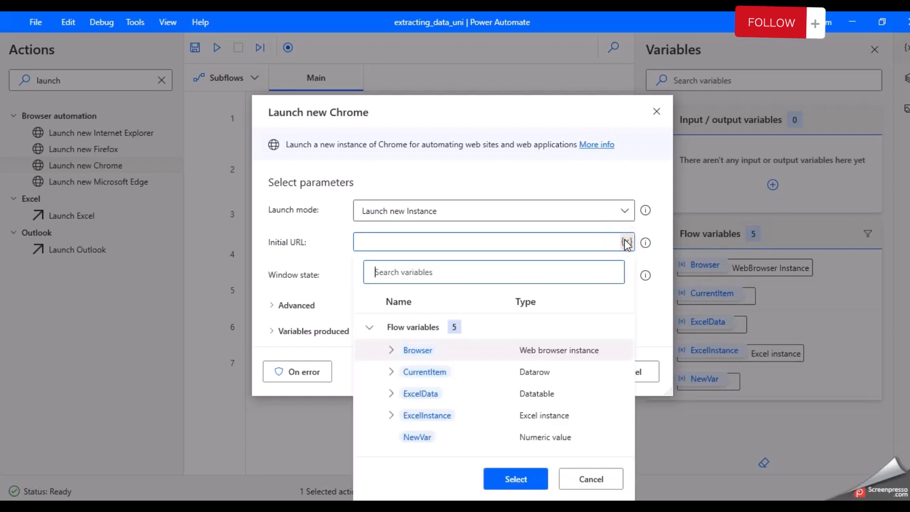
double_click(437, 374)
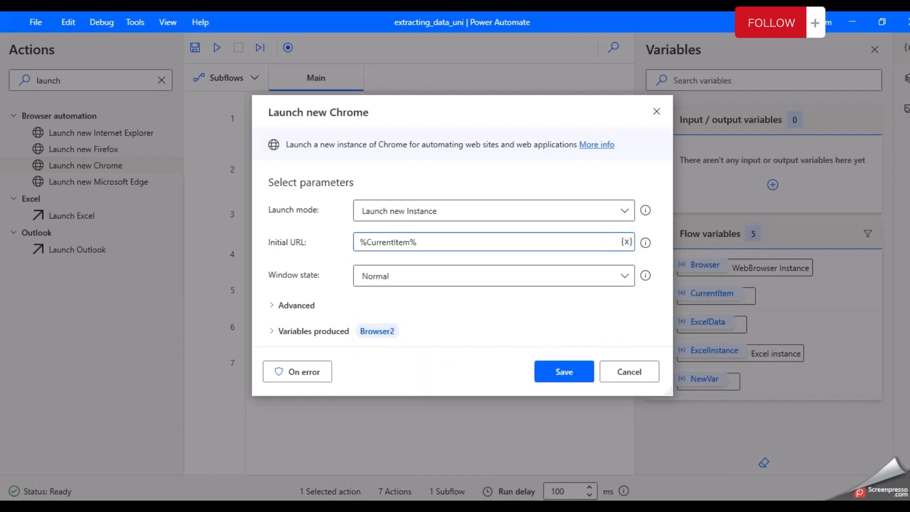
mouse_move(482, 508)
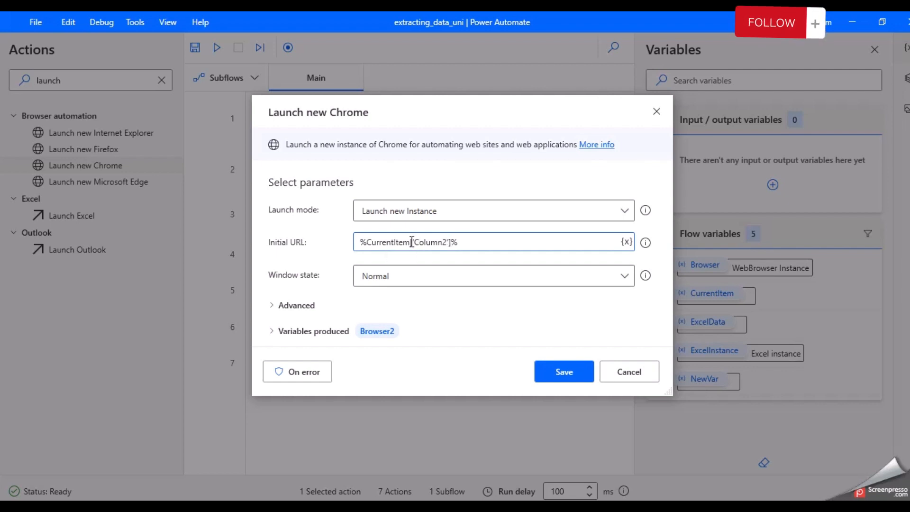
drag(411, 242, 459, 247)
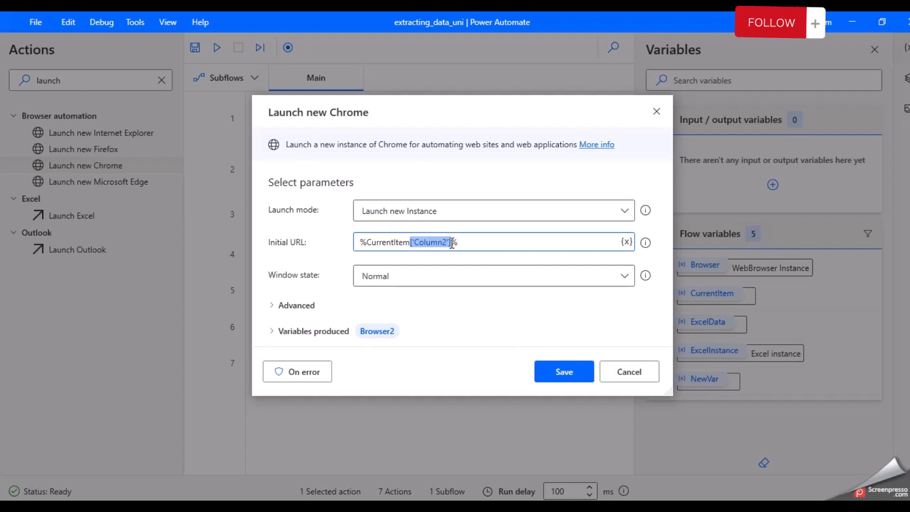
click(447, 242)
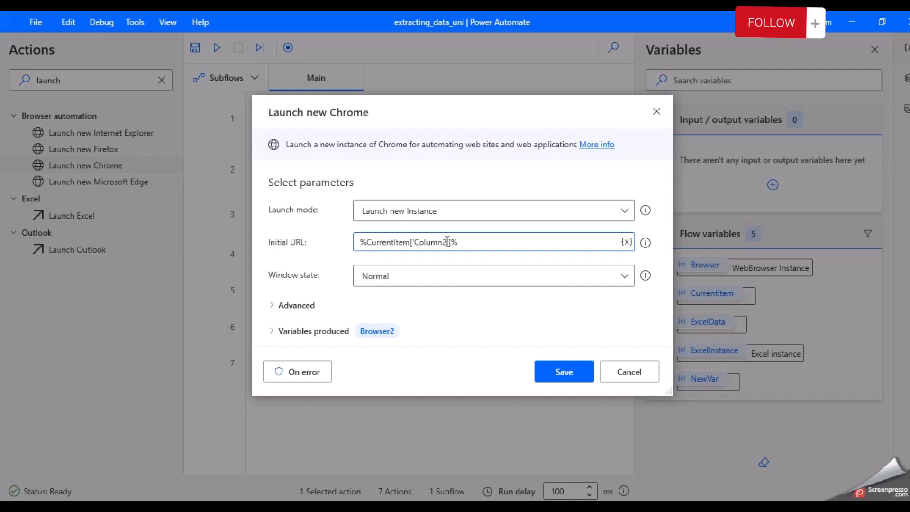
drag(446, 243, 414, 243)
click(448, 243)
drag(448, 243, 417, 248)
click(468, 246)
click(552, 369)
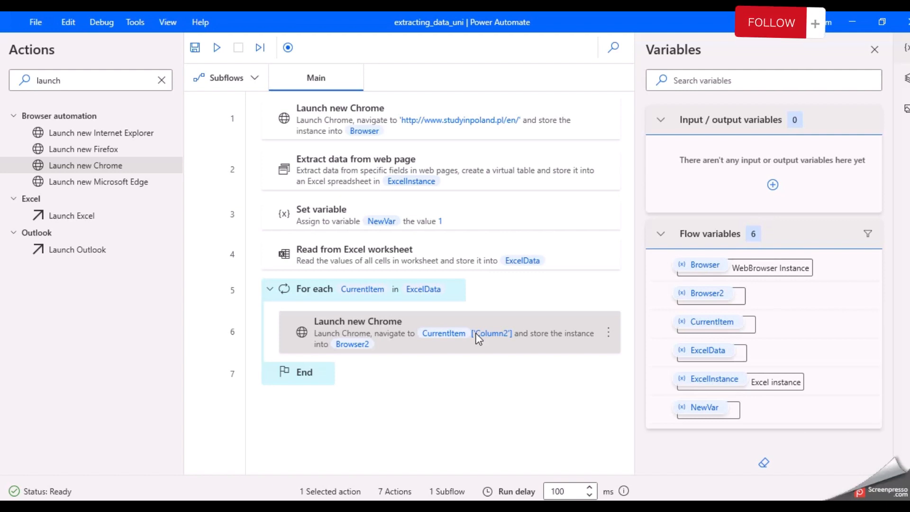
- Search the actions for "extract" and insert Extract data from web page inside the For each loop, after Launch new Chrome
click(317, 294)
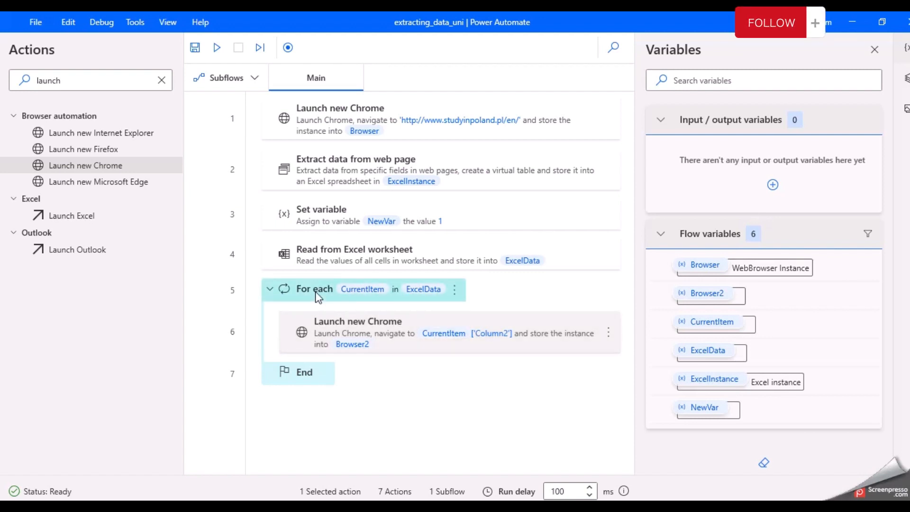
double_click(84, 81)
text(a)
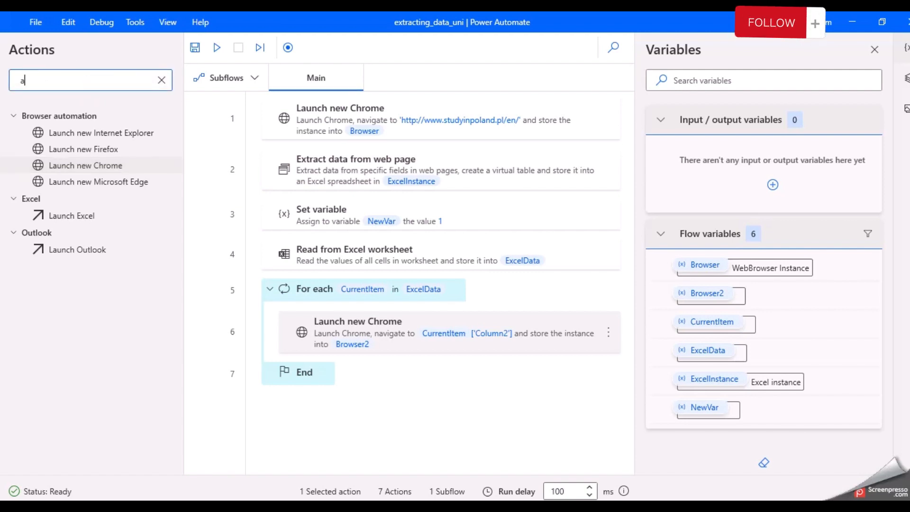
key(BackSpace)
text(extr)
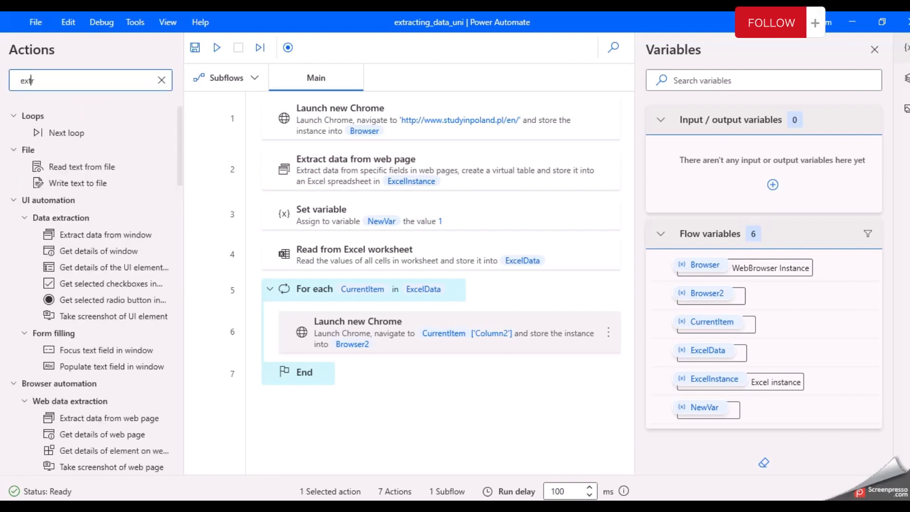
text(act)
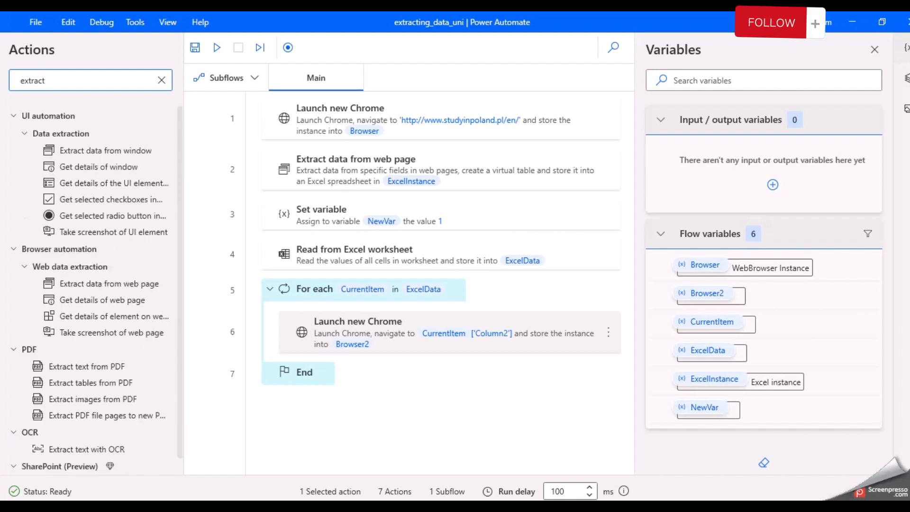
text( the)
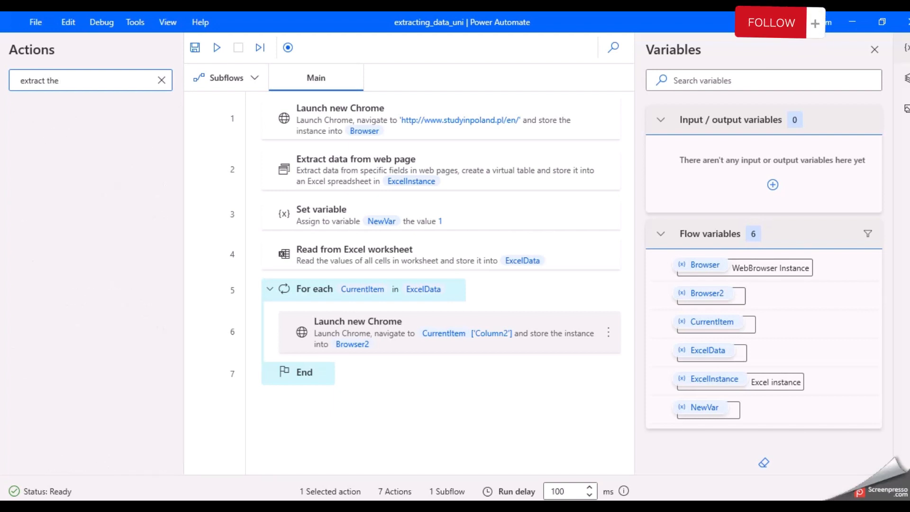
key(BackSpace)
key(BackSpace)
key(BackSpace)
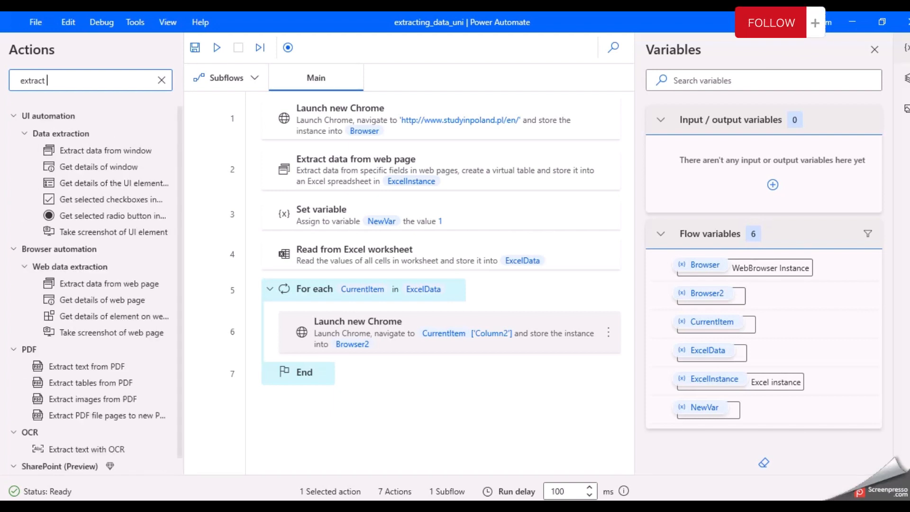
click(97, 286)
drag(97, 286, 295, 356)
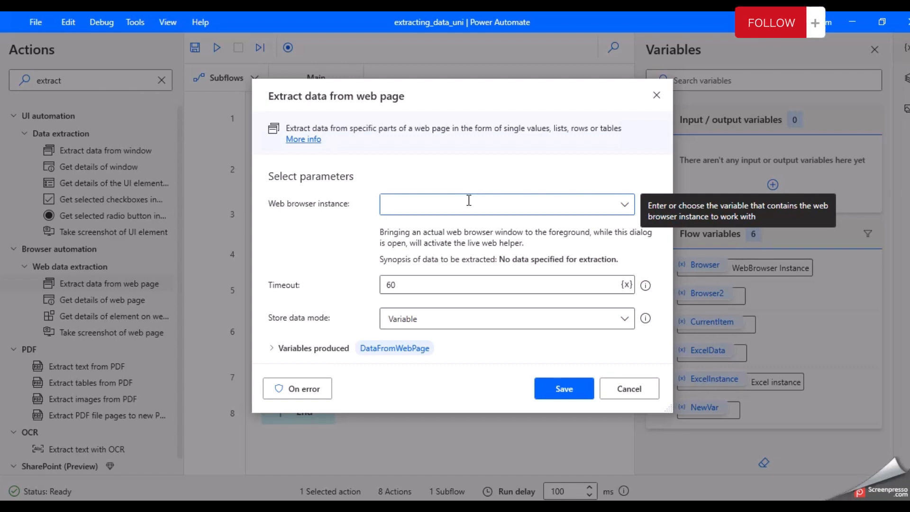
- Set the web browser instance to %Browser2% and keep Variable as the store data mode for the extraction
click(627, 205)
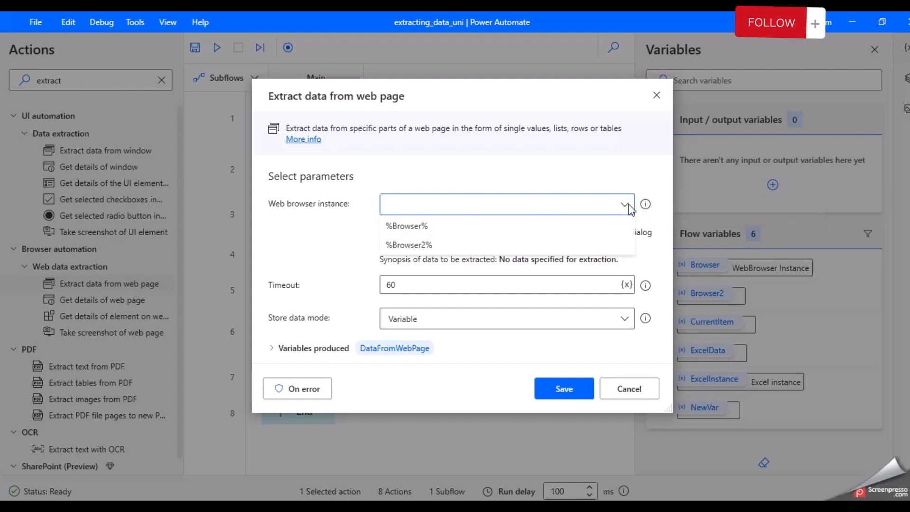
click(516, 246)
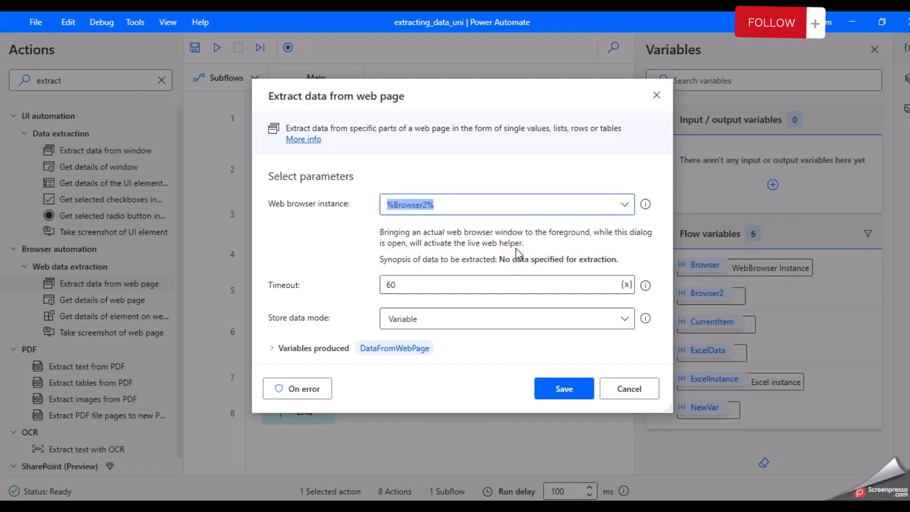
drag(551, 92, 837, 61)
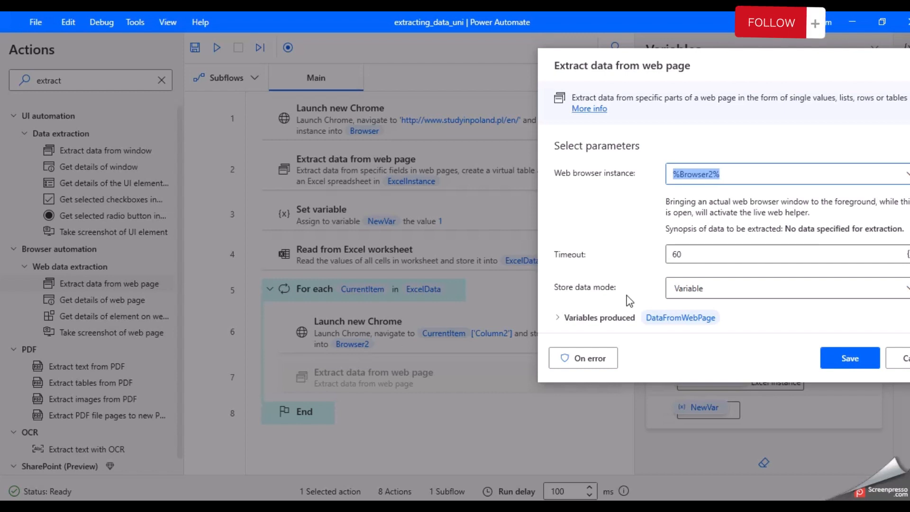
drag(770, 59, 636, 54)
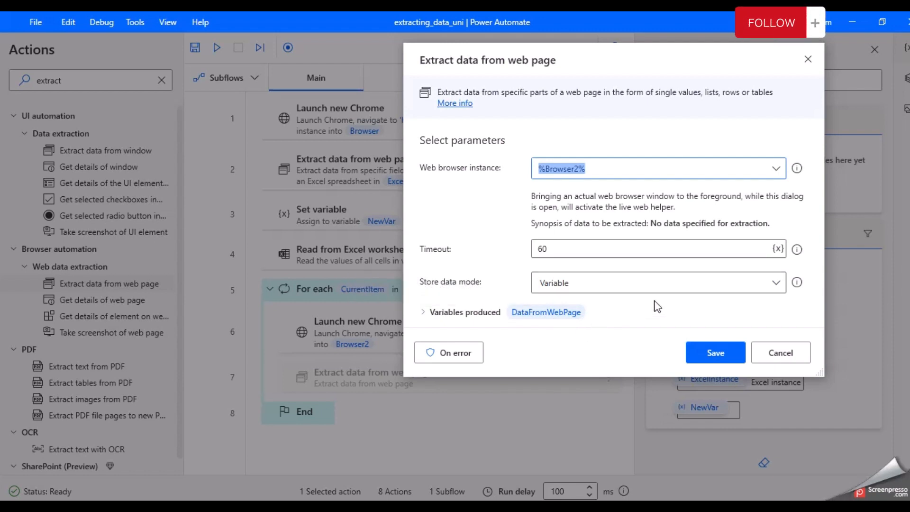
click(732, 287)
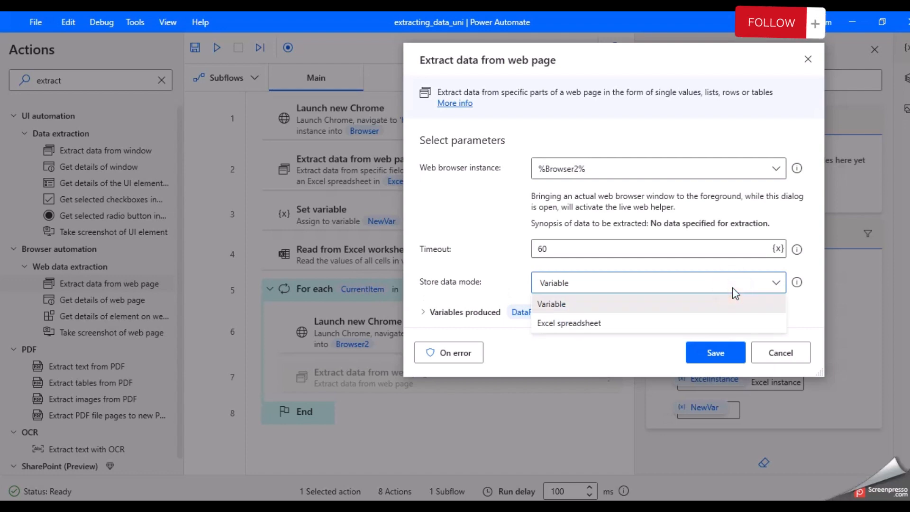
click(732, 288)
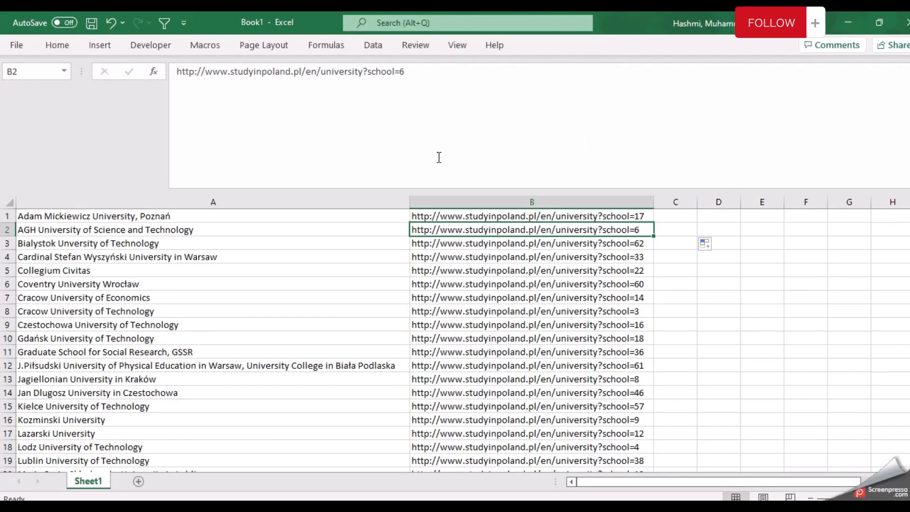
- Check column C in the Excel workbook and open the Adam Mickiewicz University, Poznań profile from the Study in Poland page in Chrome
click(677, 202)
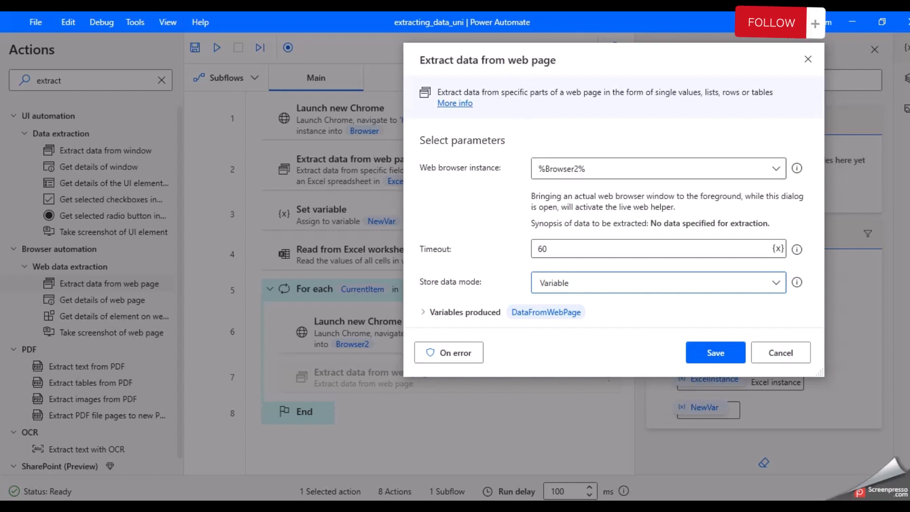
click(573, 506)
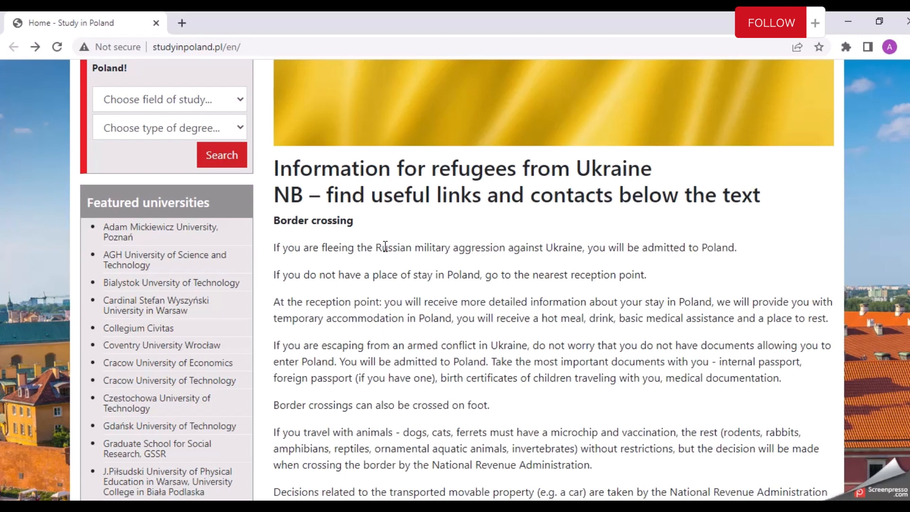
scroll(385, 246, up, 3)
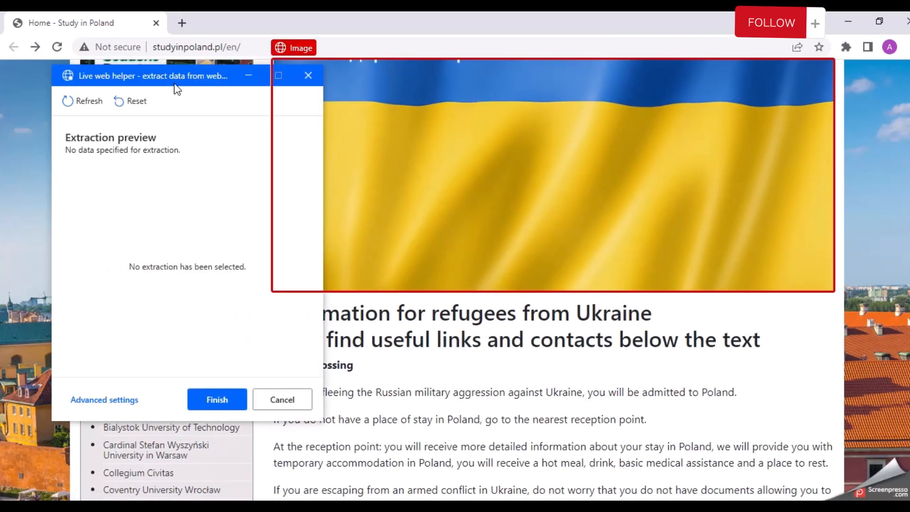
drag(173, 87, 636, 87)
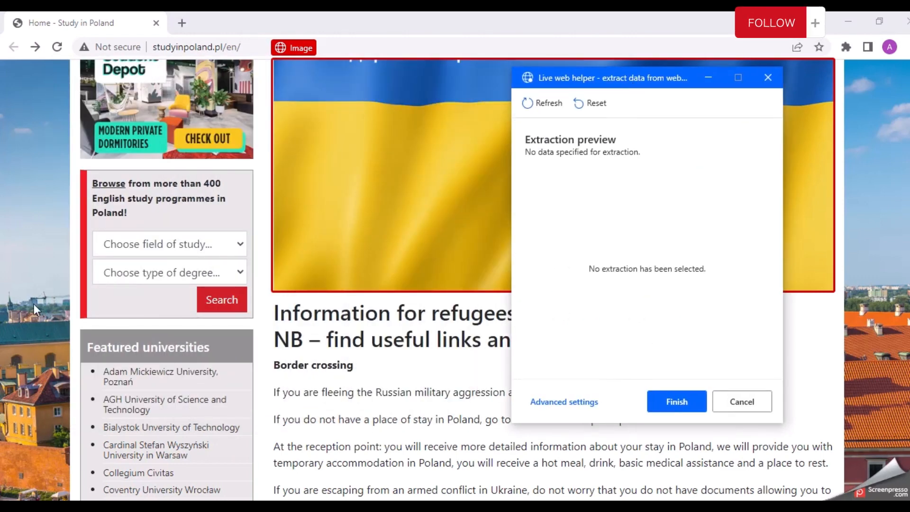
click(119, 372)
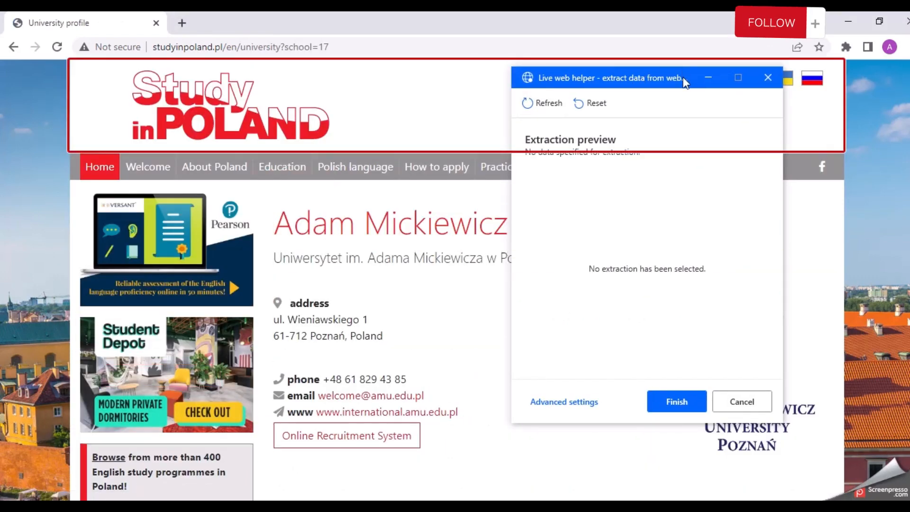
- Minimise the live web helper and examine the university profile page from its contact details down to the programme descriptions
click(707, 78)
scroll(423, 353, down, 3)
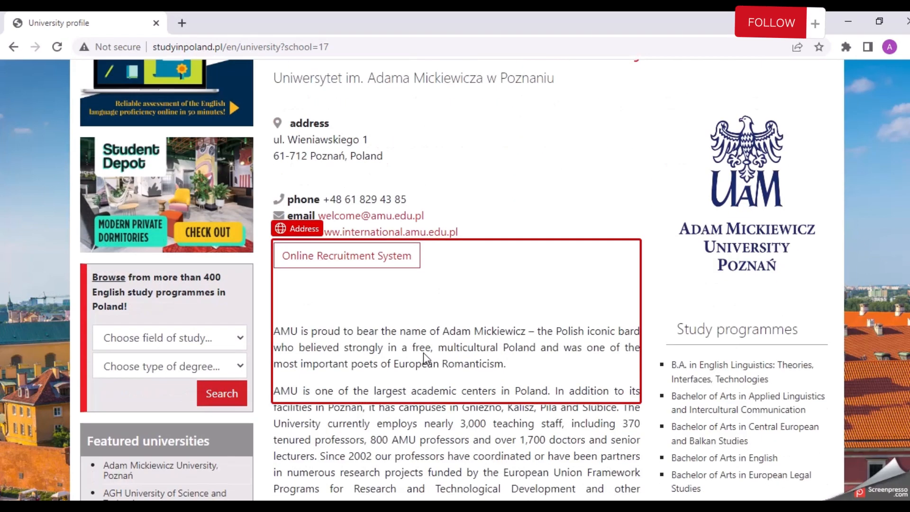
scroll(423, 353, up, 2)
scroll(427, 359, down, 3)
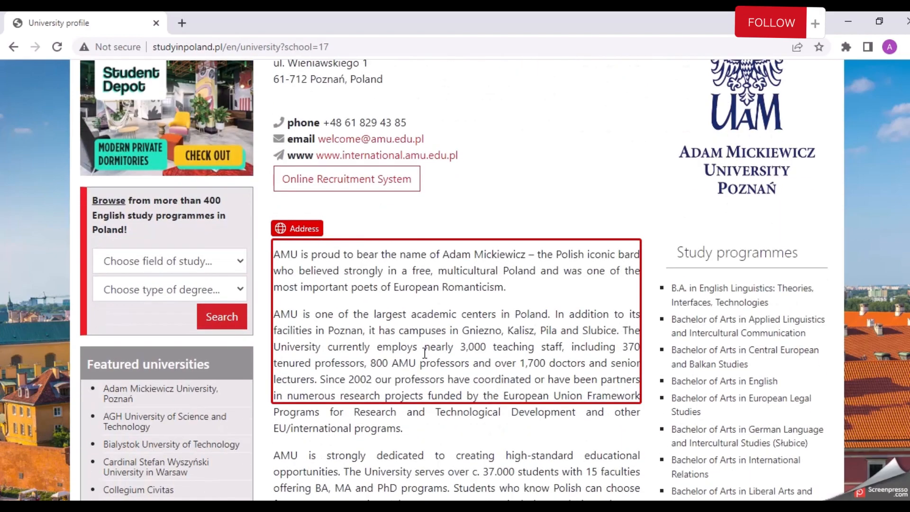
scroll(424, 355, down, 3)
scroll(424, 353, down, 2)
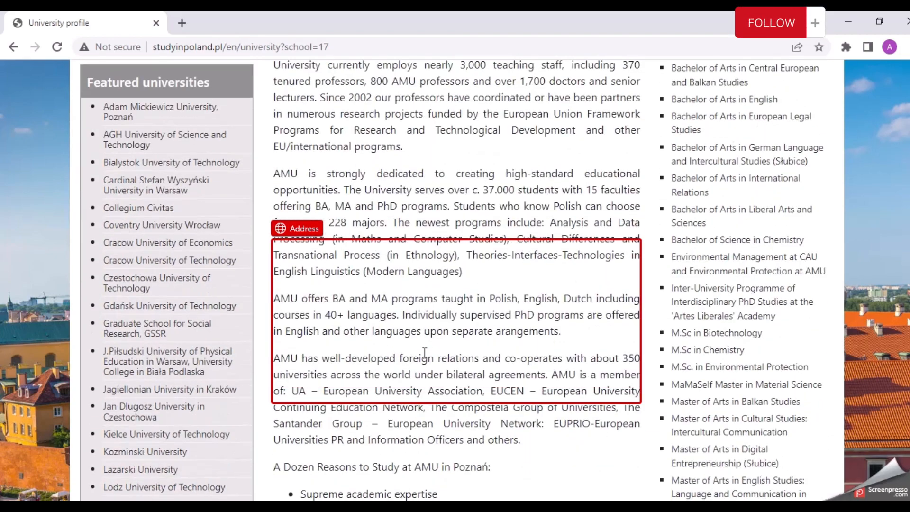
scroll(448, 254, down, 10)
scroll(448, 255, down, 8)
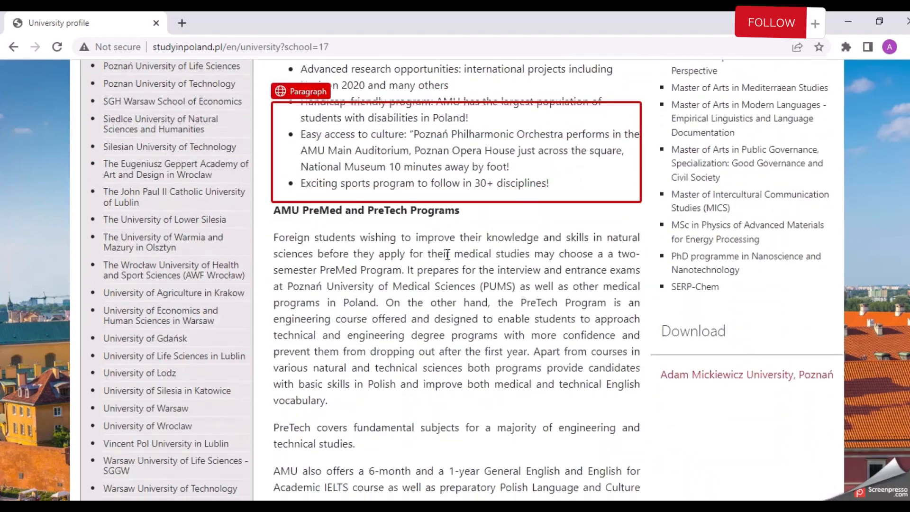
scroll(449, 258, up, 11)
scroll(450, 260, up, 12)
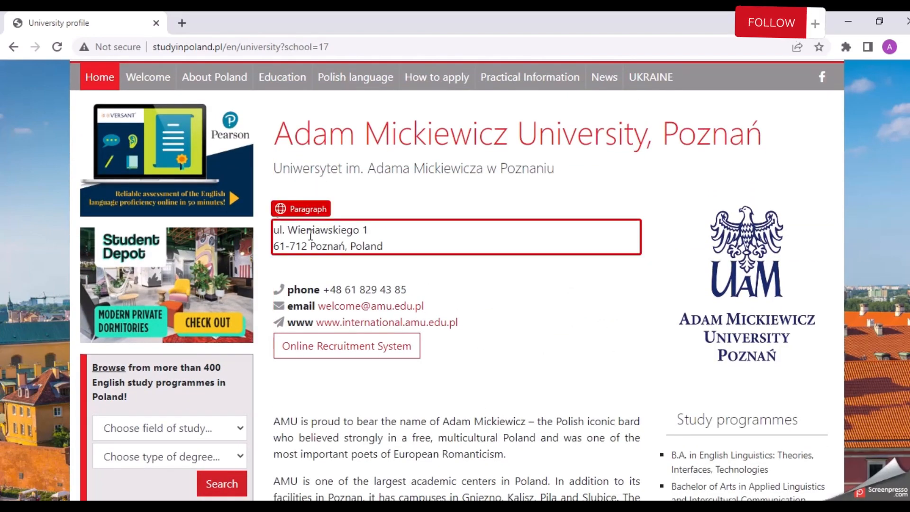
- Try to bring up the extraction options for the address paragraph on the university profile page
right_click(310, 235)
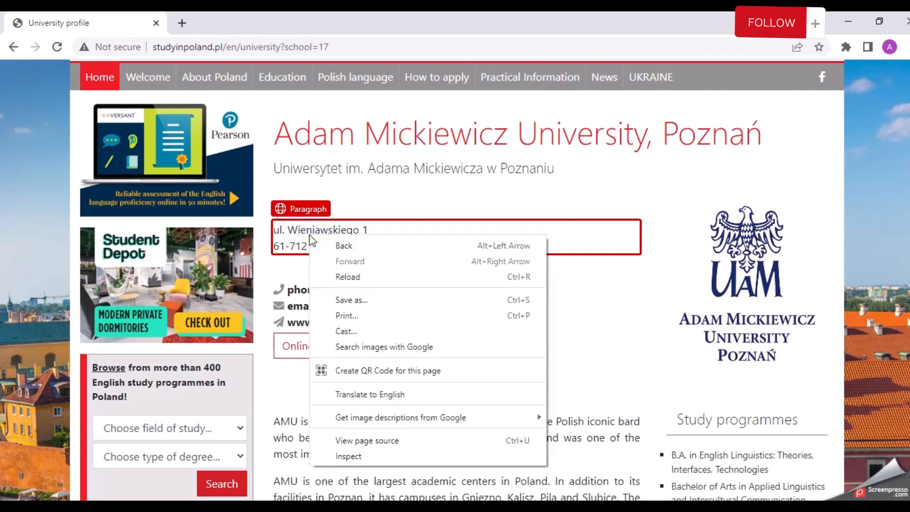
click(301, 232)
right_click(301, 232)
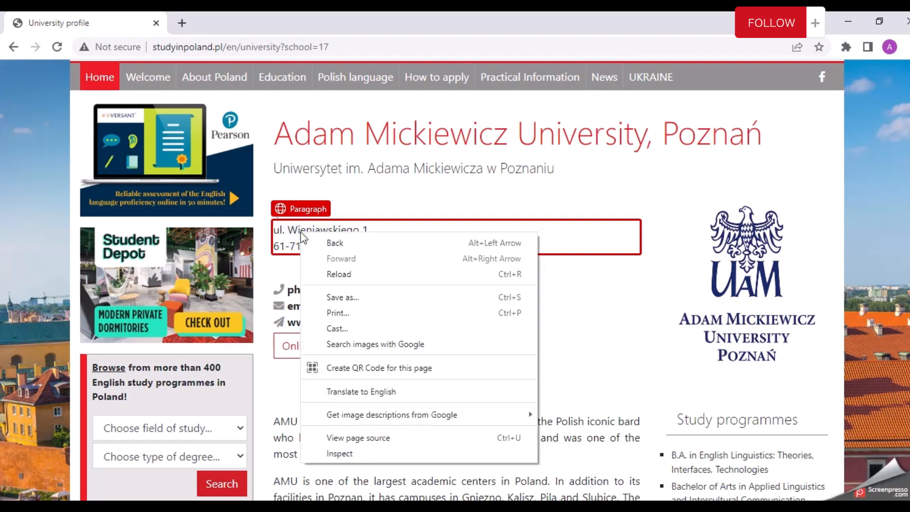
click(300, 233)
scroll(299, 232, down, 3)
scroll(301, 233, up, 3)
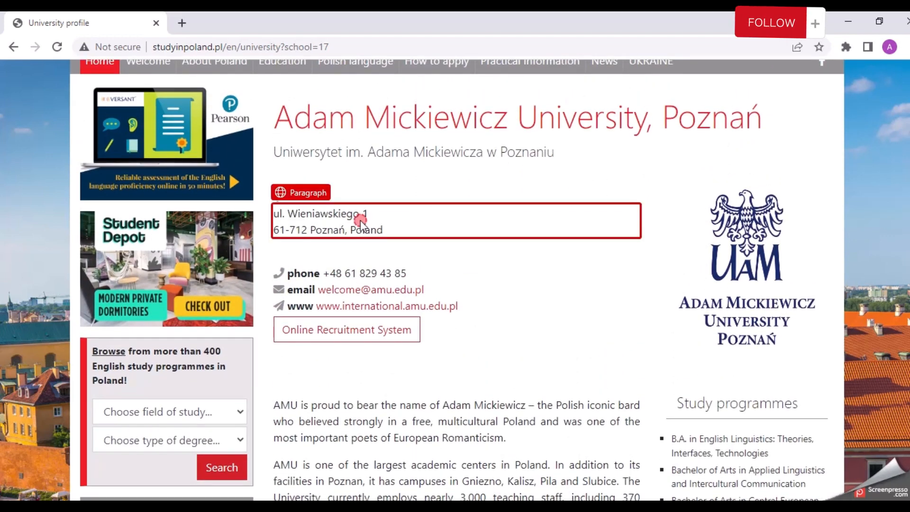
right_click(361, 221)
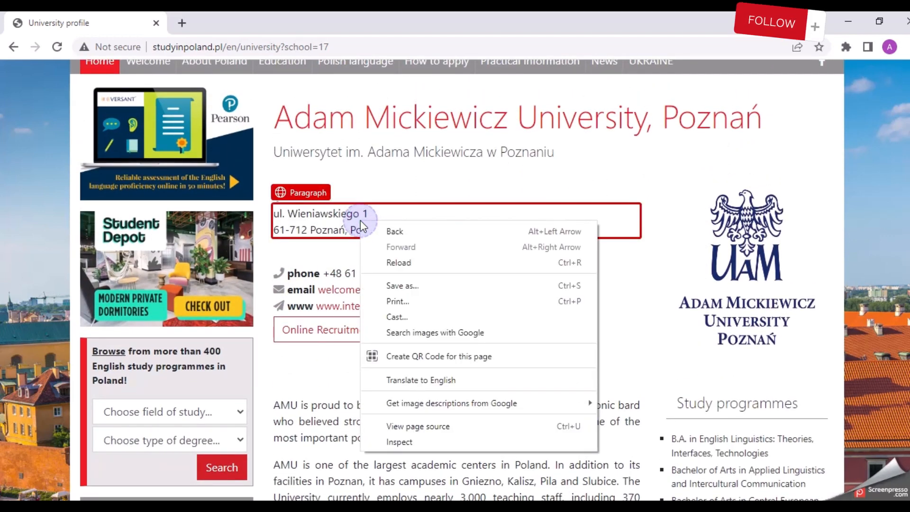
click(299, 225)
right_click(298, 224)
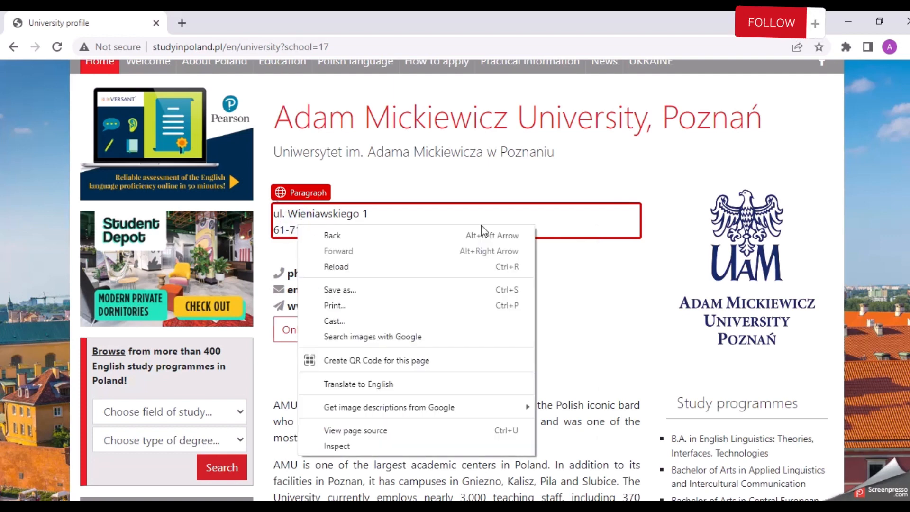
click(535, 221)
right_click(537, 222)
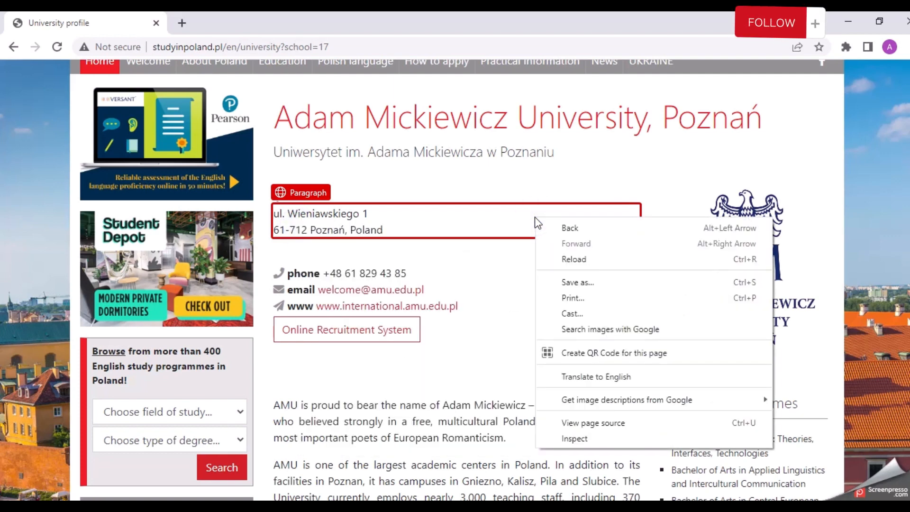
scroll(471, 227, up, 2)
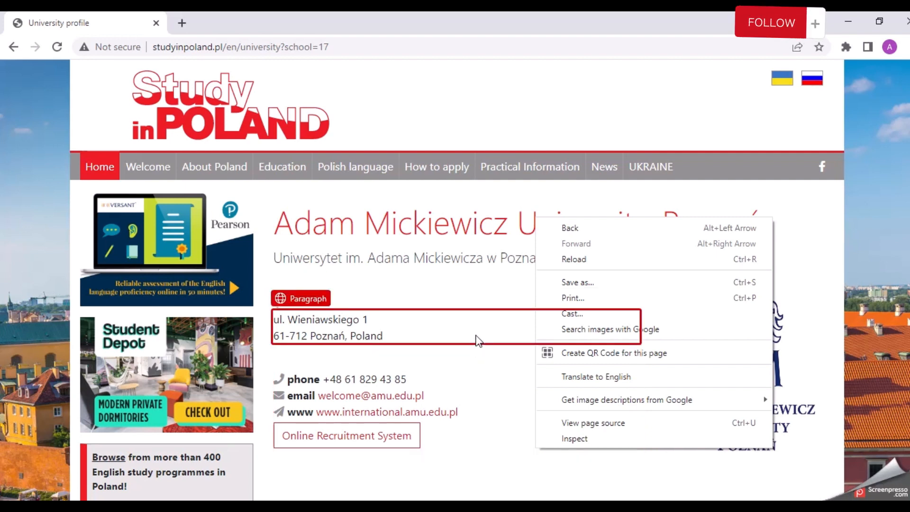
- Extract the text of the university's address paragraph and finish the extraction in the live web helper
right_click(477, 339)
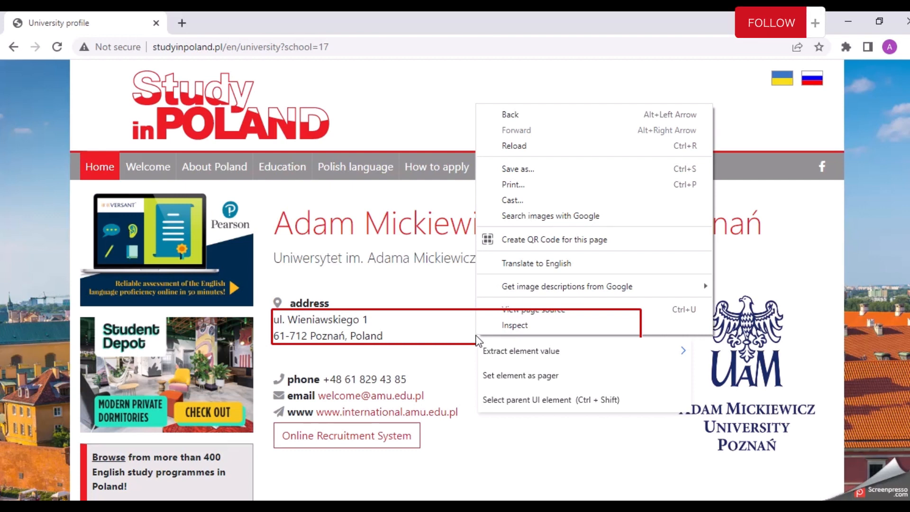
mouse_move(510, 354)
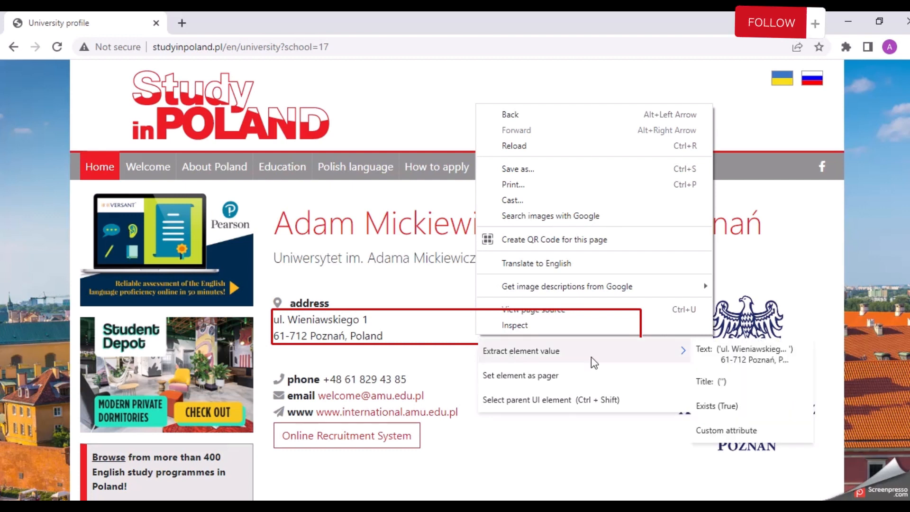
click(734, 354)
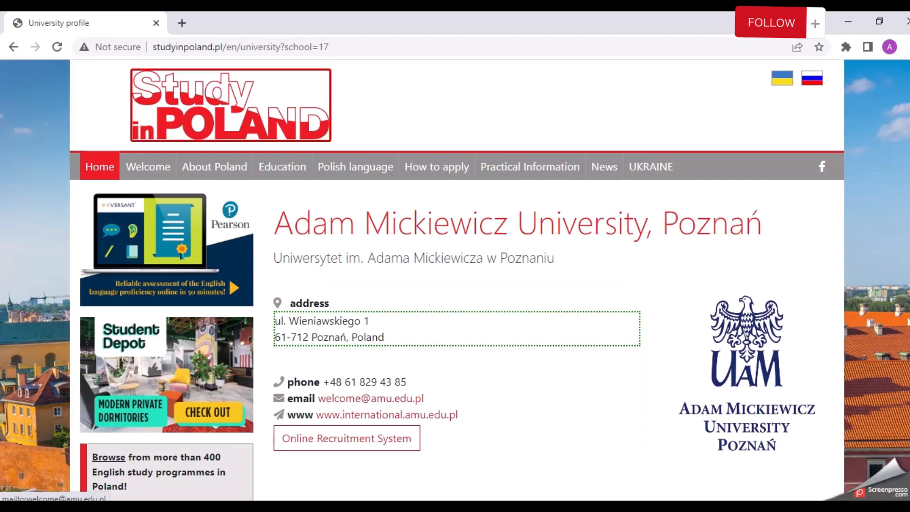
mouse_move(449, 507)
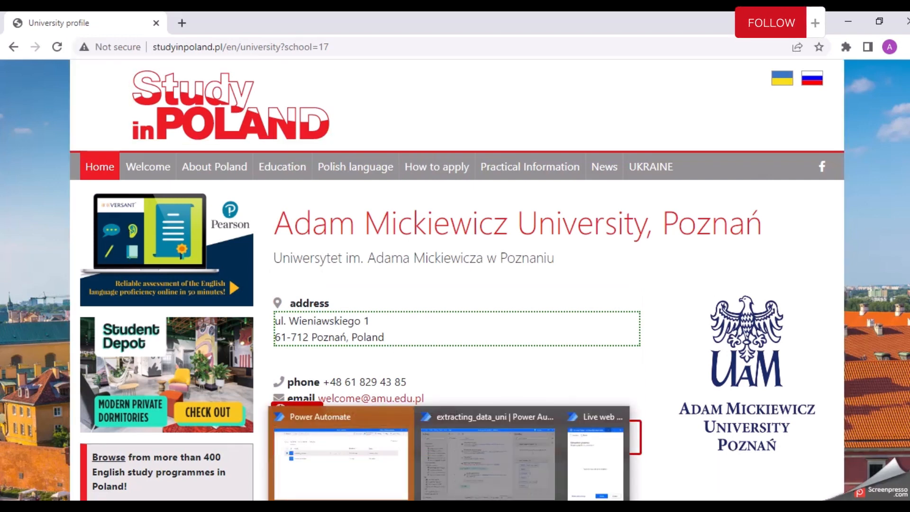
click(590, 462)
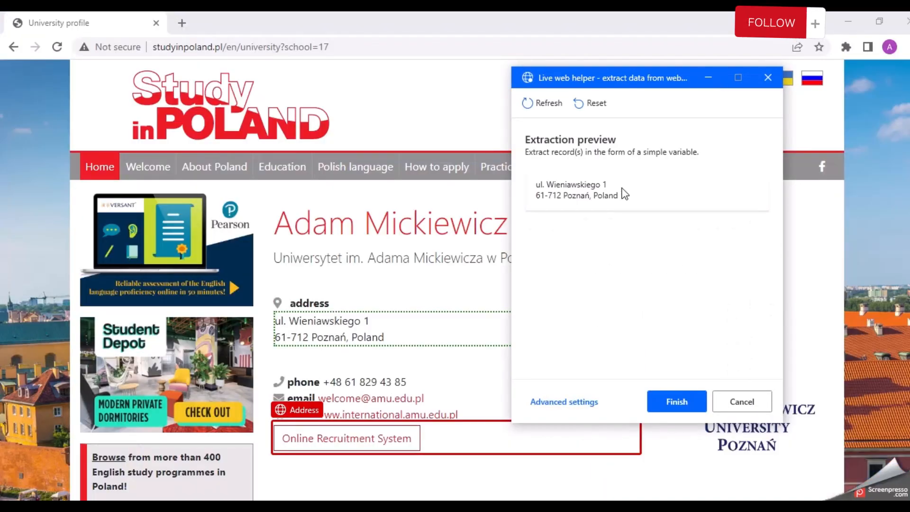
click(661, 392)
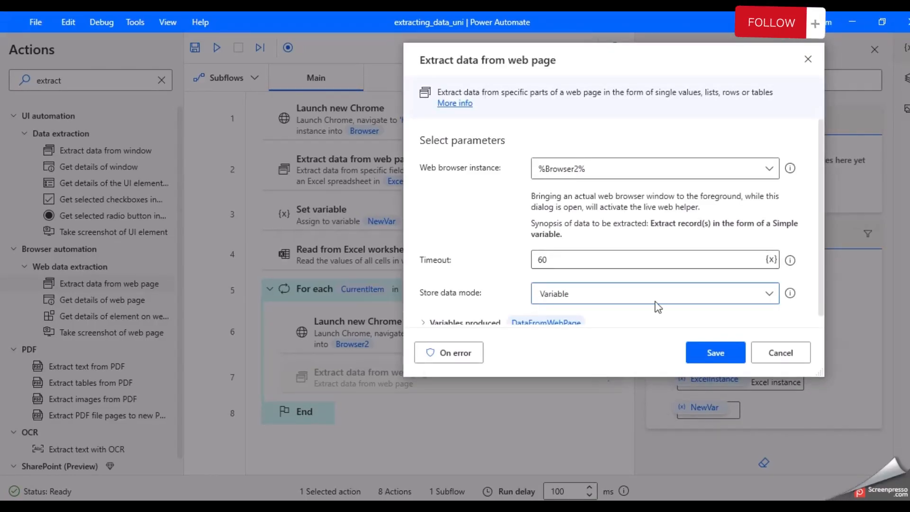
- Set the store data mode to Variable and save the Extract data from web page action
scroll(655, 301, down, 1)
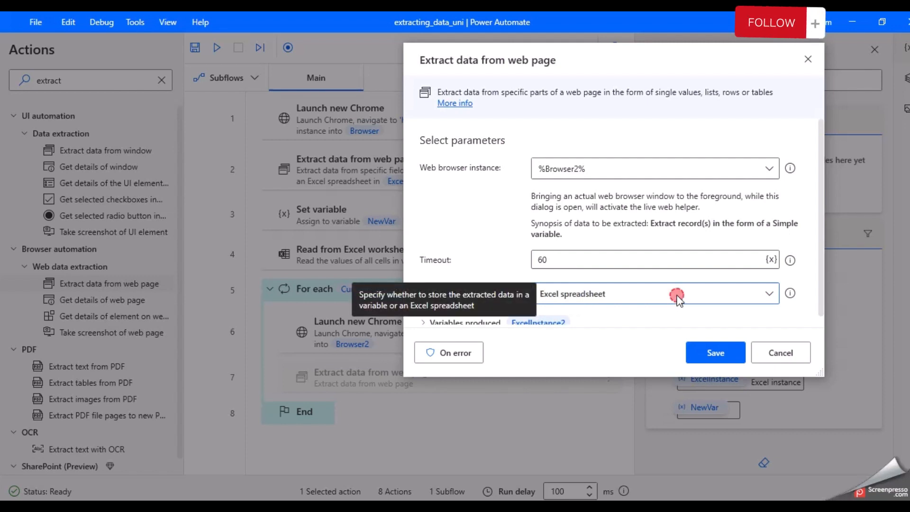
click(674, 294)
click(650, 314)
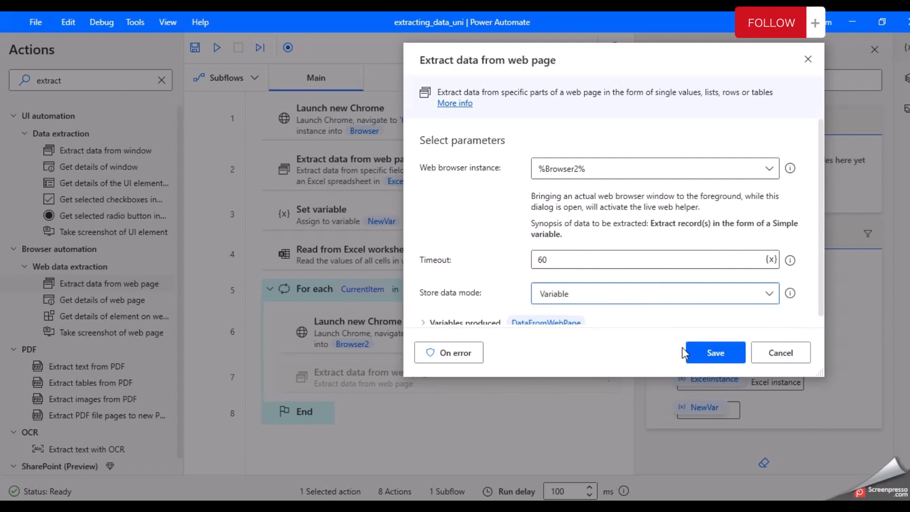
scroll(708, 326, down, 1)
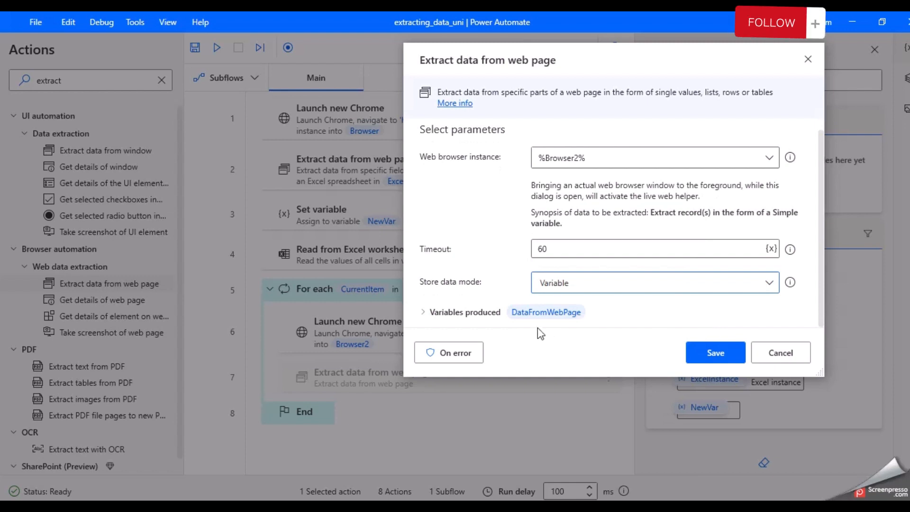
mouse_move(573, 314)
click(715, 360)
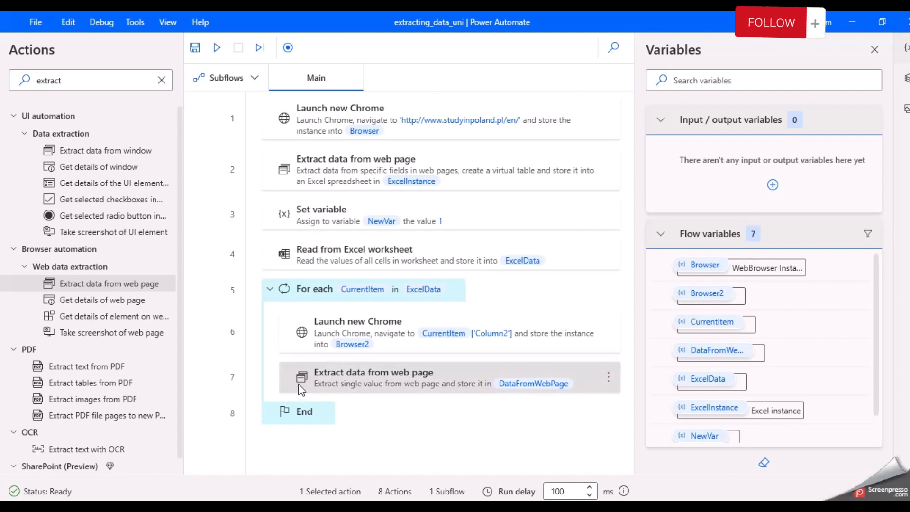
- Search the actions for "close" and insert Close web browser inside the For each loop, after Extract data from web page
double_click(90, 80)
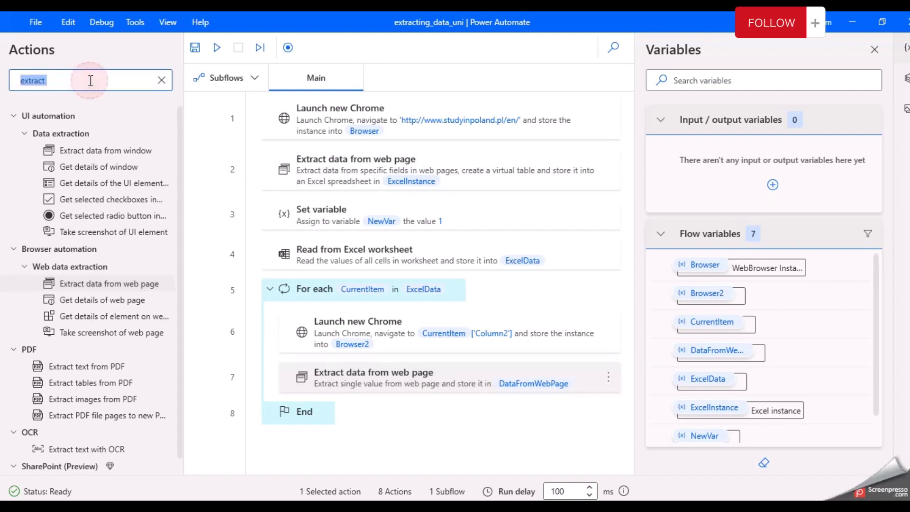
key(BackSpace)
text(close)
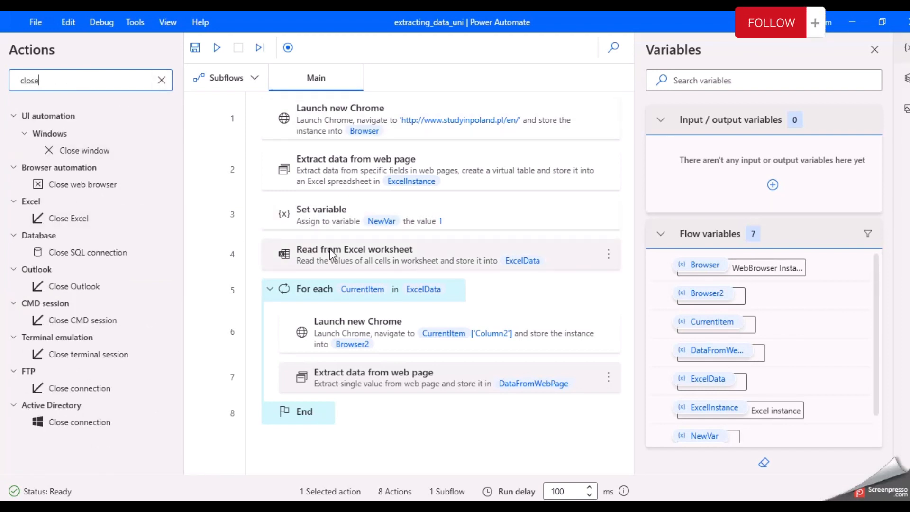
key(alt+Tab)
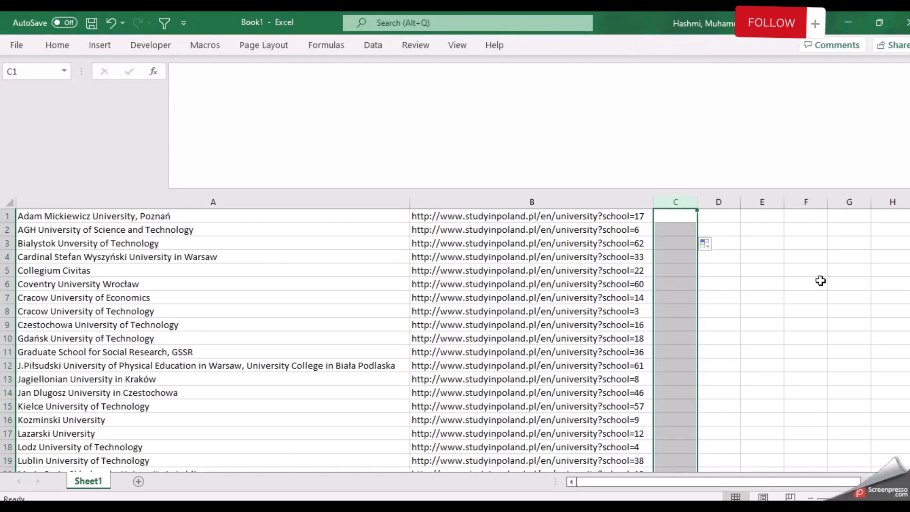
mouse_move(909, 230)
mouse_down()
mouse_move(909, 387)
mouse_move(909, 230)
mouse_up()
click(844, 20)
click(115, 88)
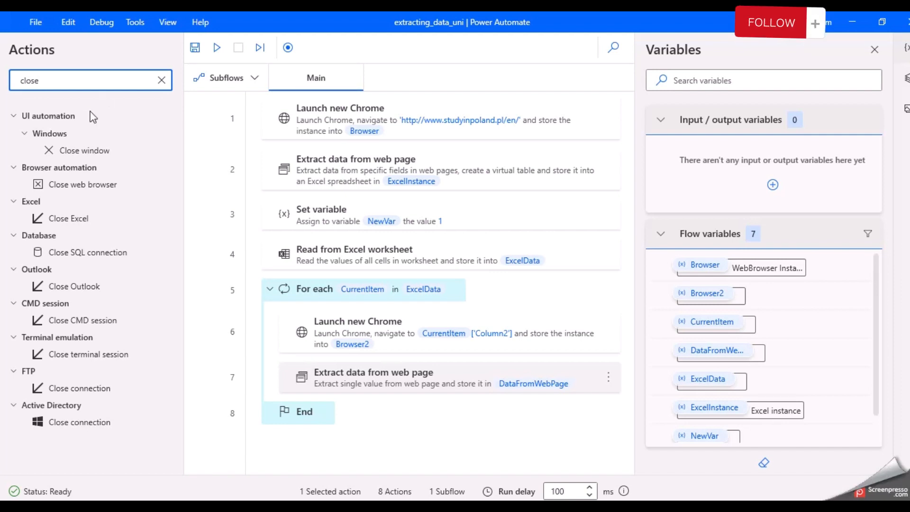
drag(78, 186, 337, 393)
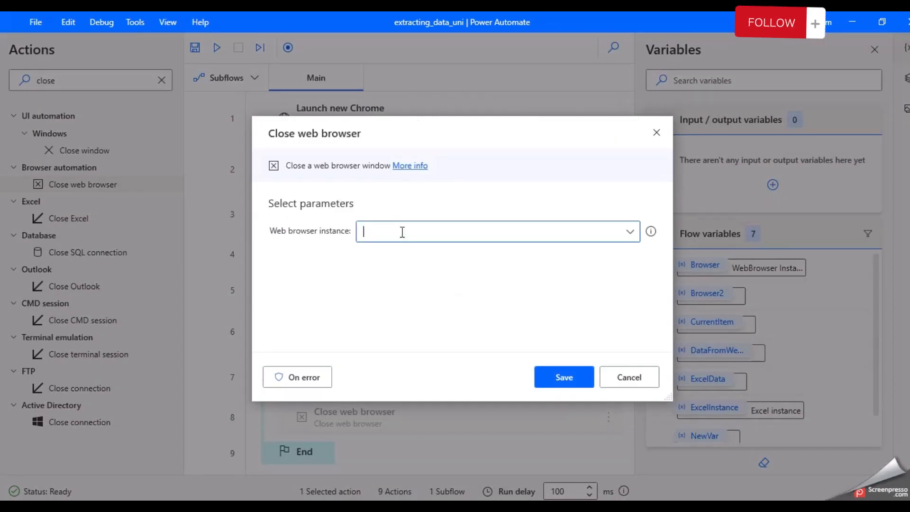
- Set the web browser instance to close to %Browser2% and save the Close web browser action
drag(527, 125, 795, 74)
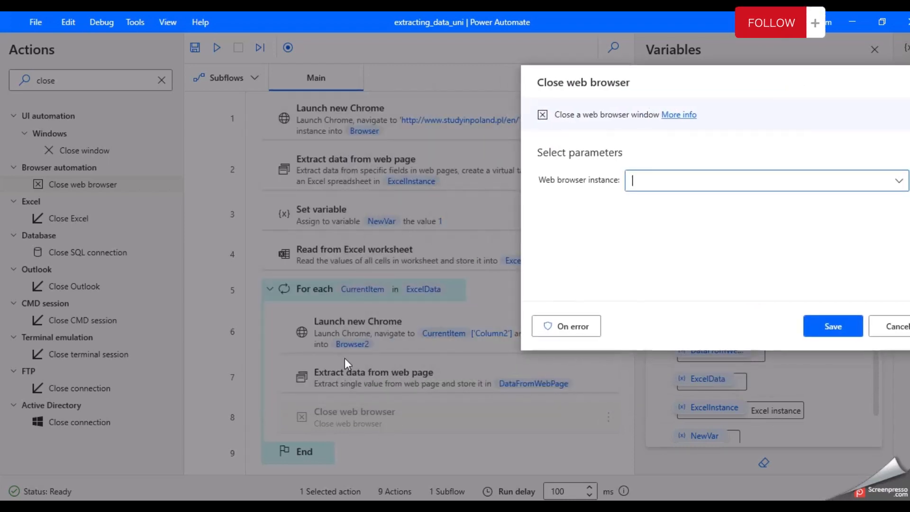
click(684, 180)
click(900, 180)
click(815, 220)
click(834, 325)
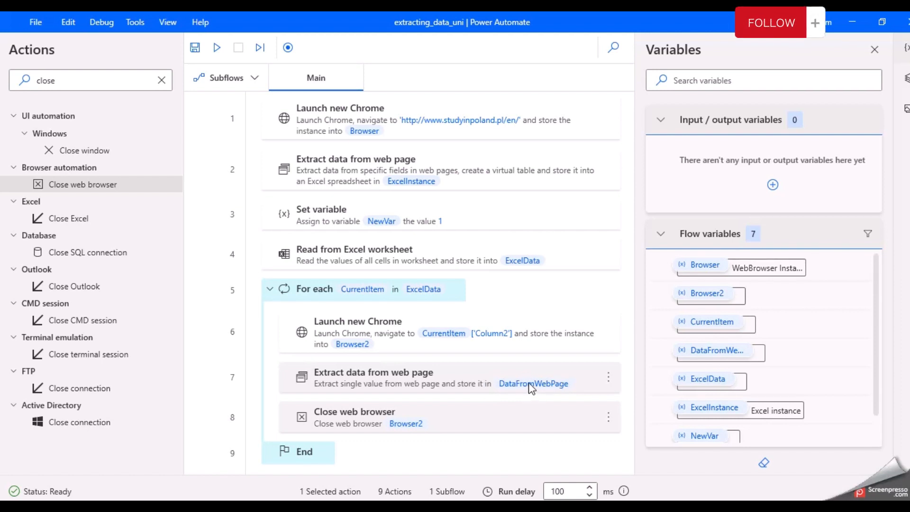
- Search the actions for "write" and insert Write to Excel worksheet between Extract data from web page and Close web browser
key(alt+Tab)
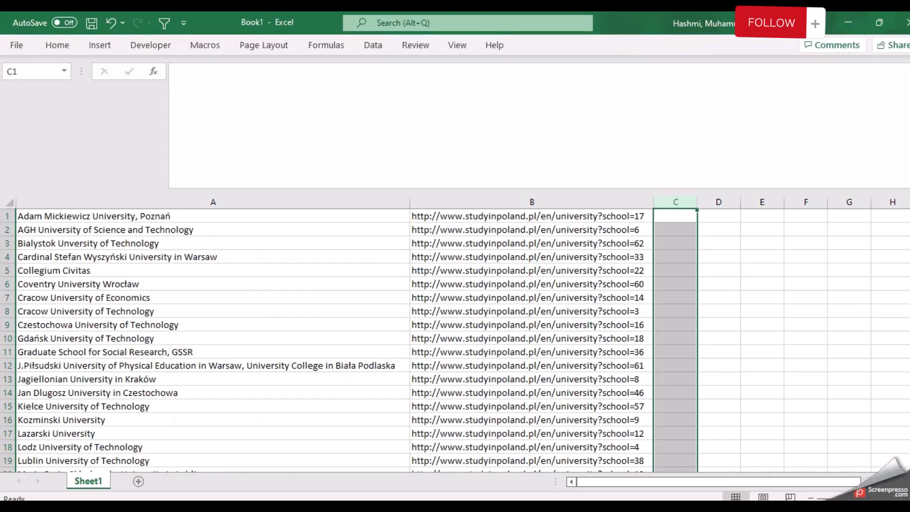
key(alt+Tab)
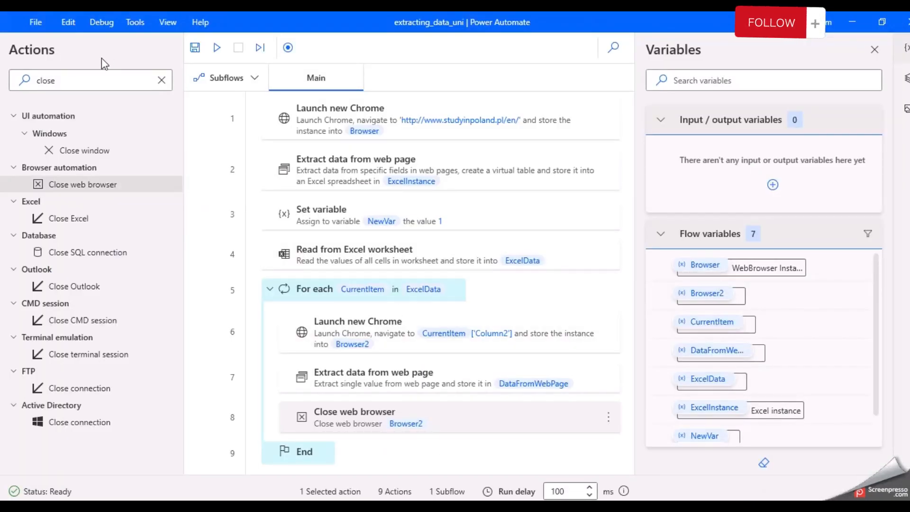
double_click(75, 79)
text(w)
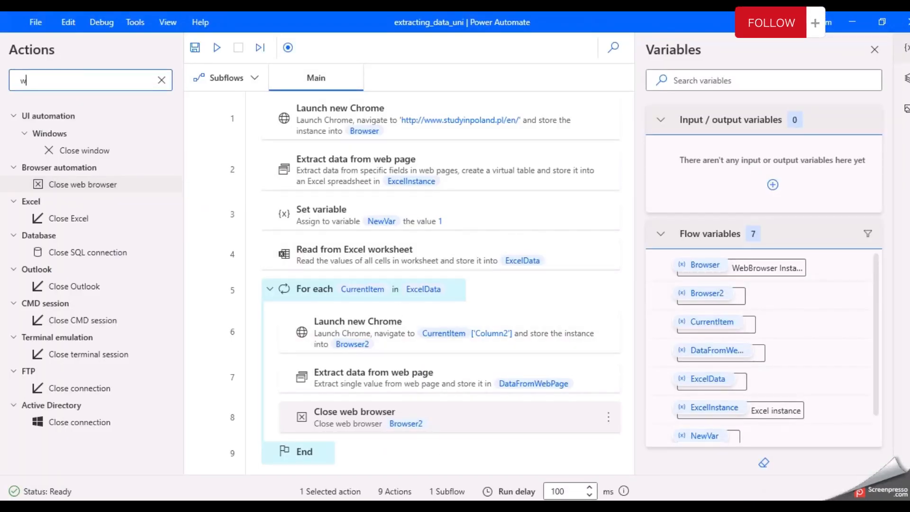
text(rite)
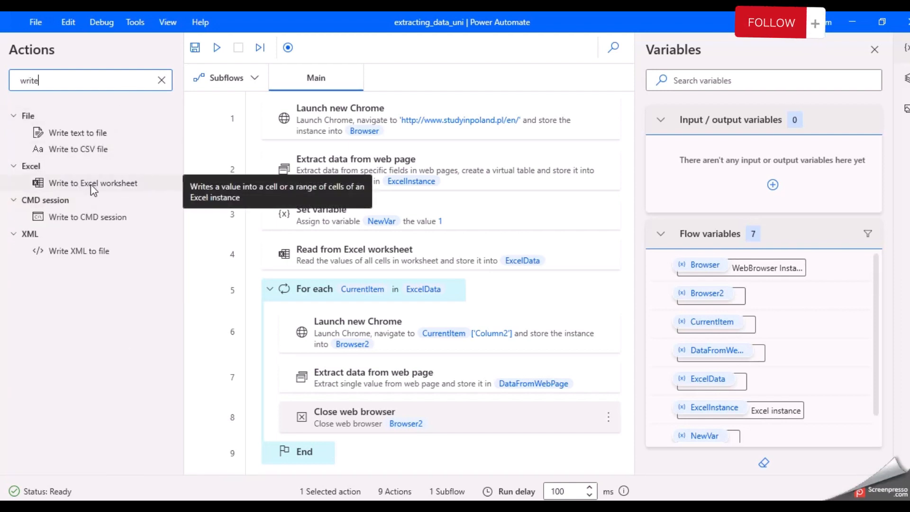
drag(90, 184, 353, 393)
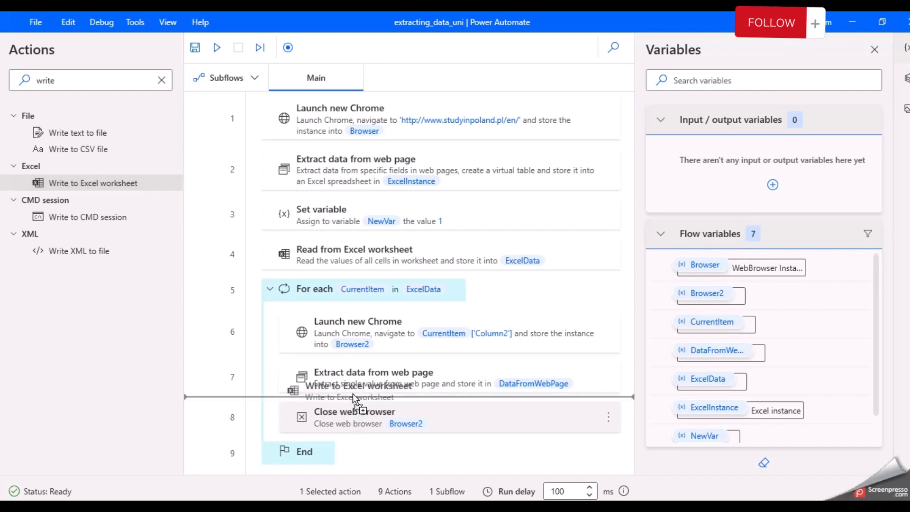
drag(353, 393, 353, 393)
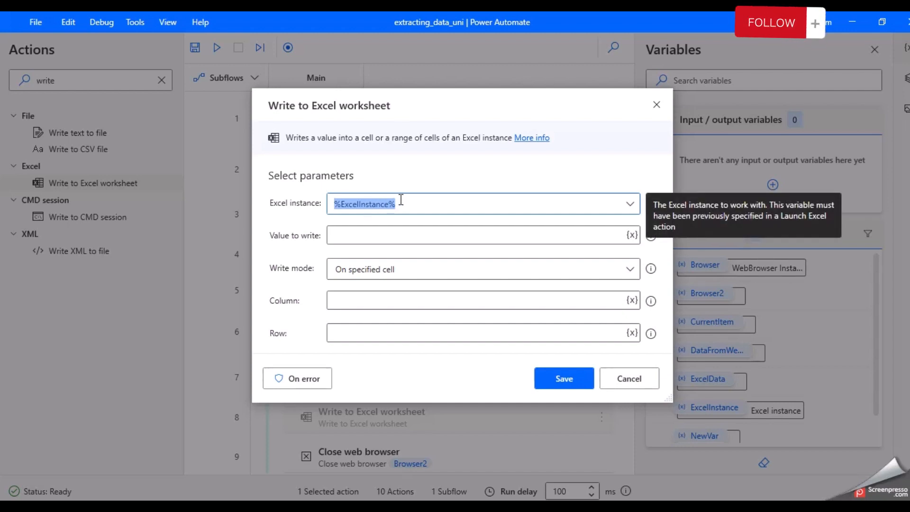
- Set the value to write to the variable %DataFromWebPage% in the Write to Excel worksheet action
click(346, 236)
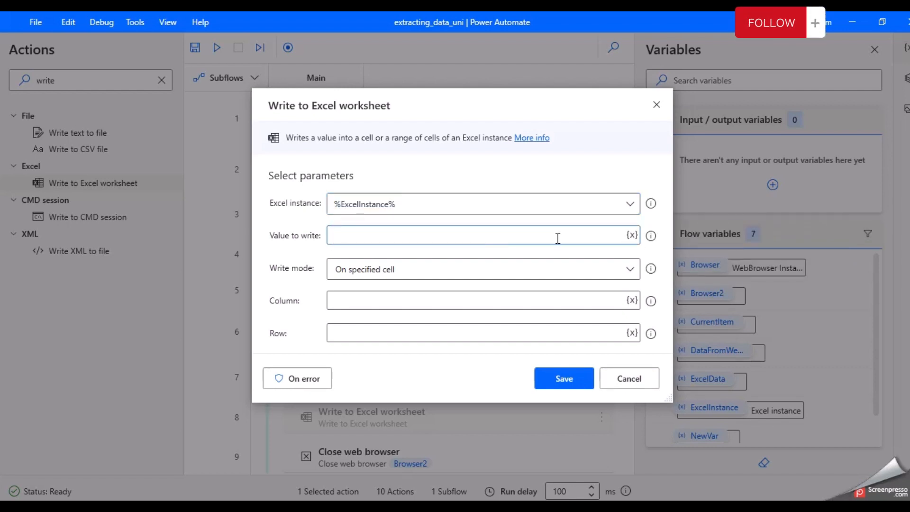
click(631, 236)
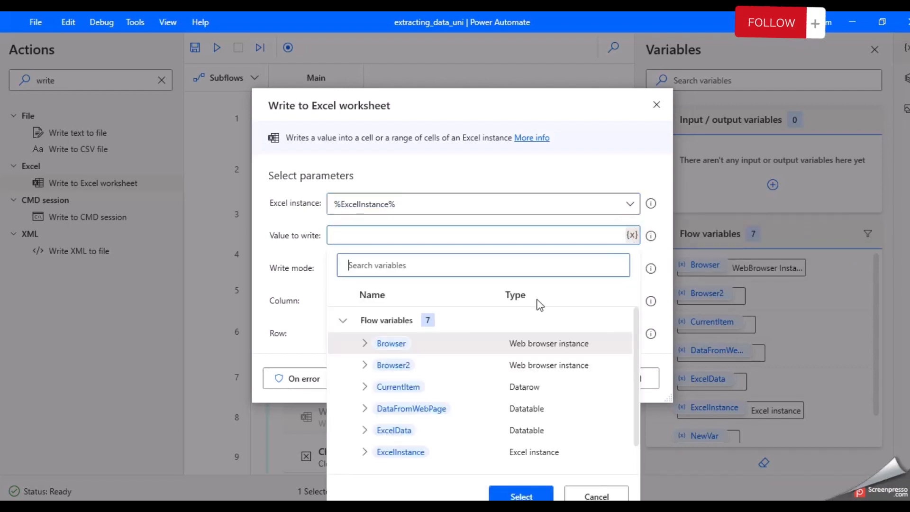
click(444, 406)
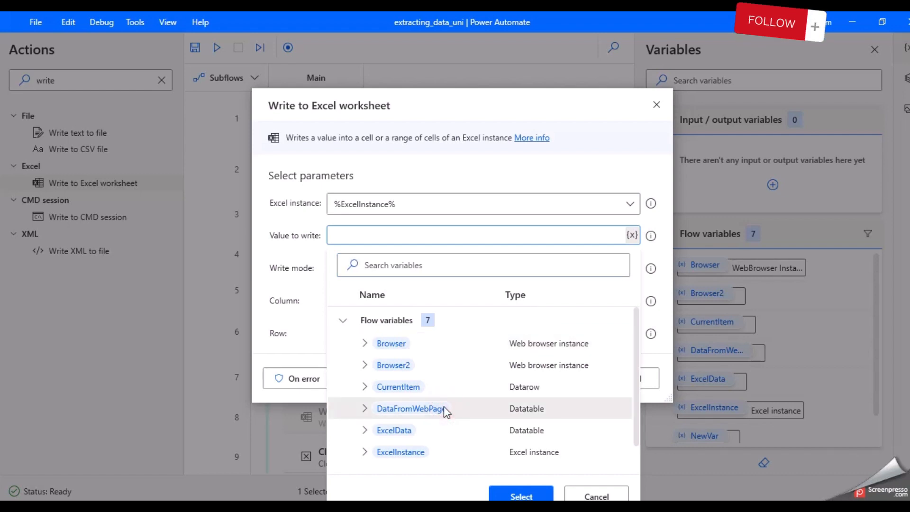
click(514, 495)
- Keep the write mode as On specified cell and set the column to 3 in the Write to Excel worksheet action
drag(545, 99, 549, 100)
drag(641, 108, 600, 69)
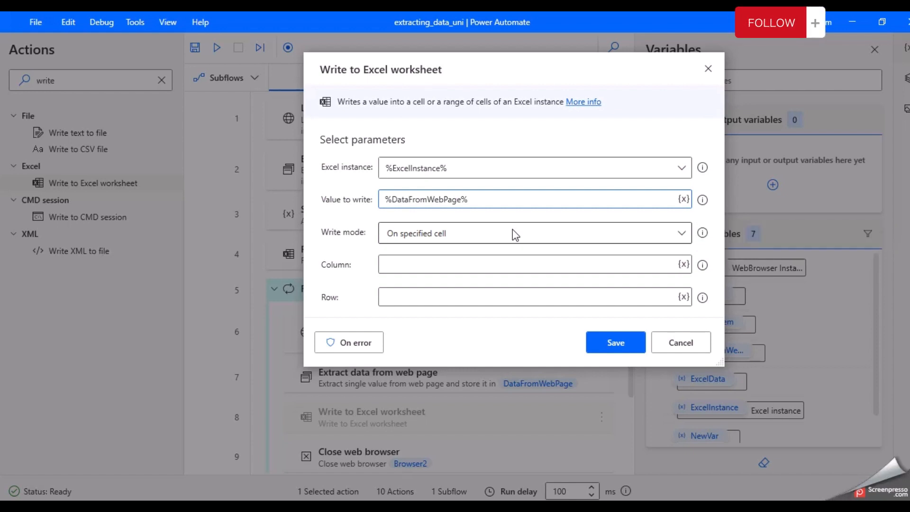
click(675, 236)
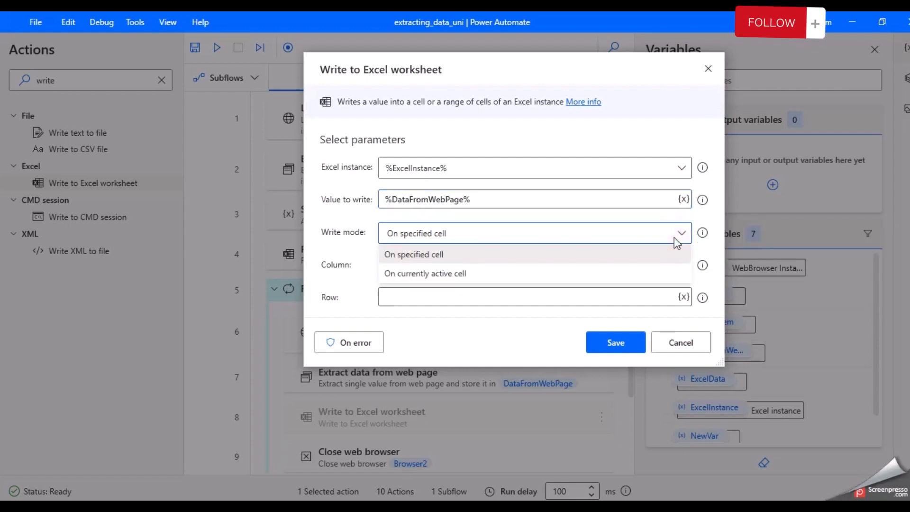
click(658, 236)
click(587, 265)
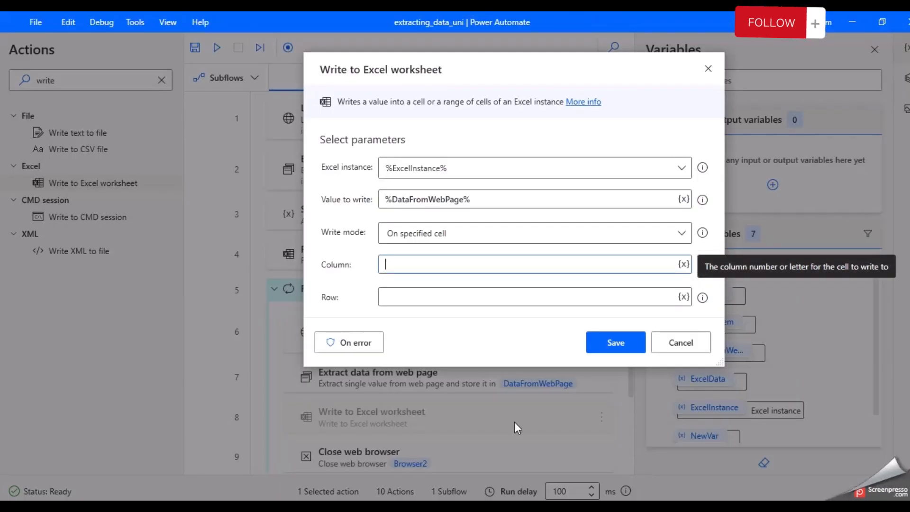
text(3)
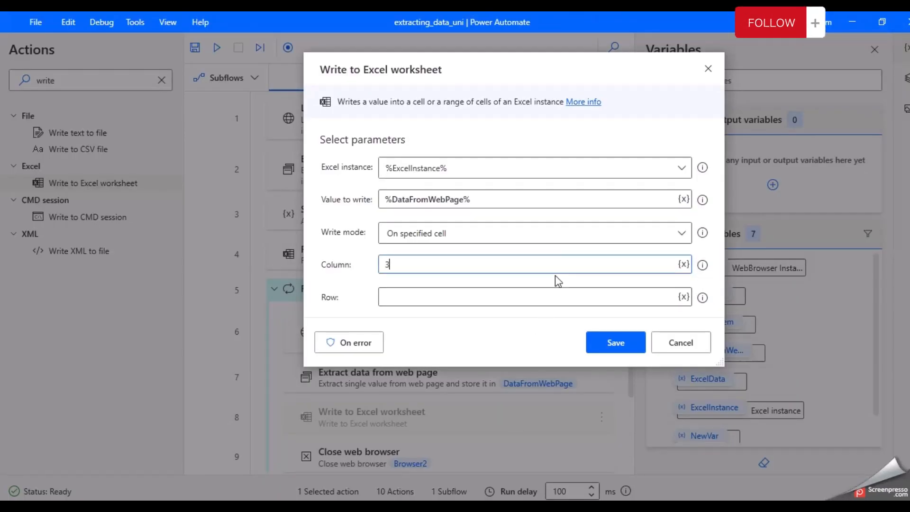
- Switch to the Book1 workbook in Excel and examine cells C1 to C16 as the target rows for the addresses
click(528, 298)
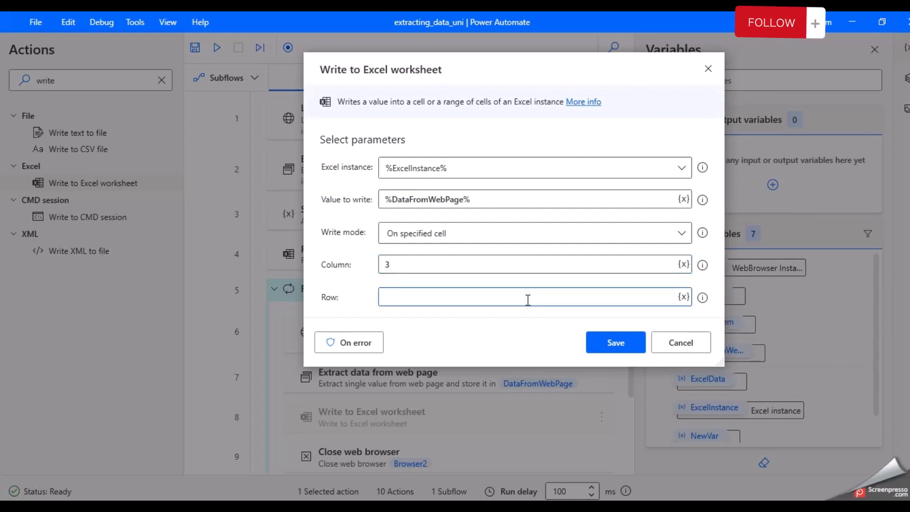
key(alt+Tab)
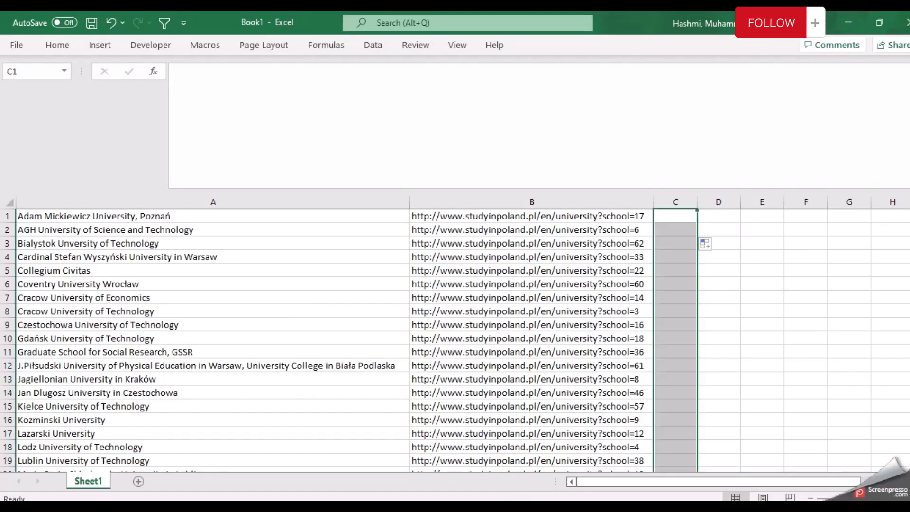
click(688, 217)
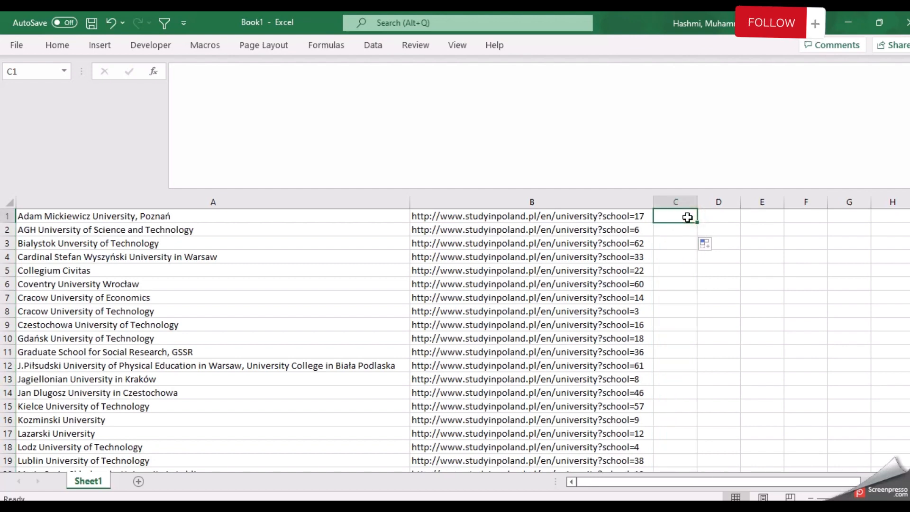
click(858, 33)
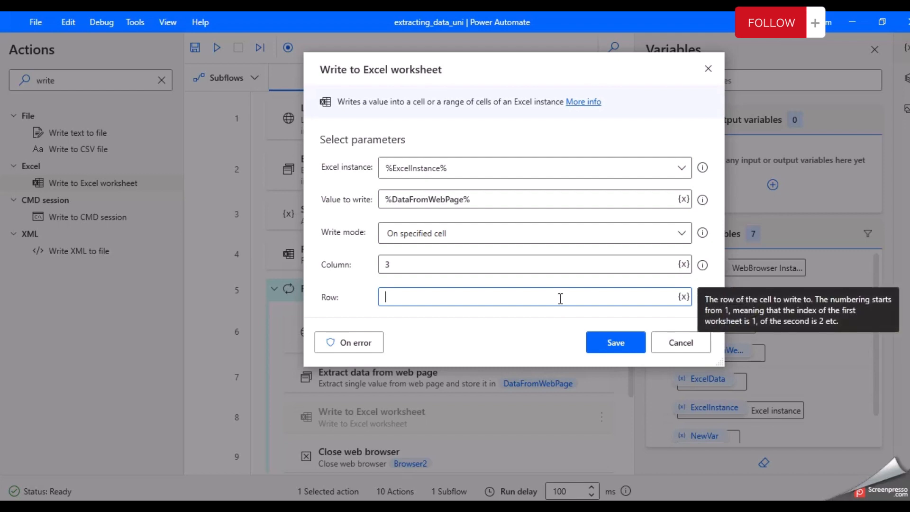
drag(616, 62, 702, 107)
click(576, 326)
text(1)
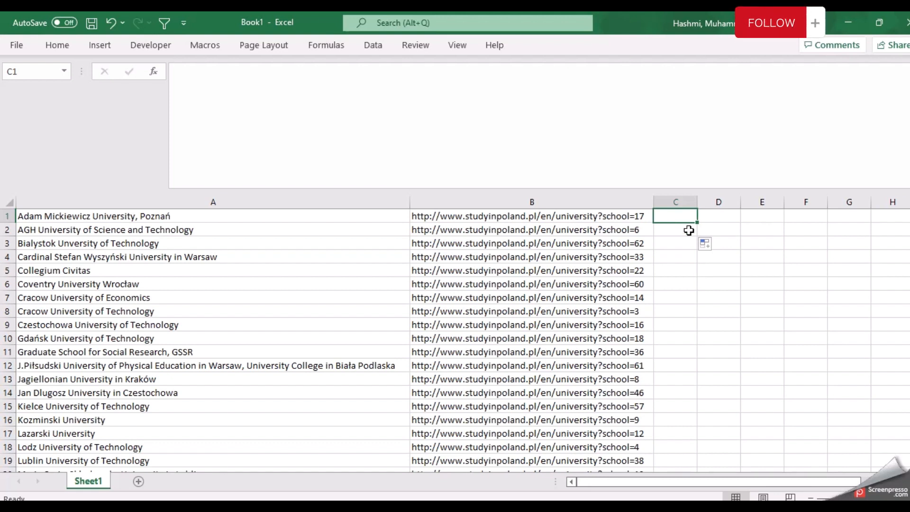
drag(697, 222, 705, 427)
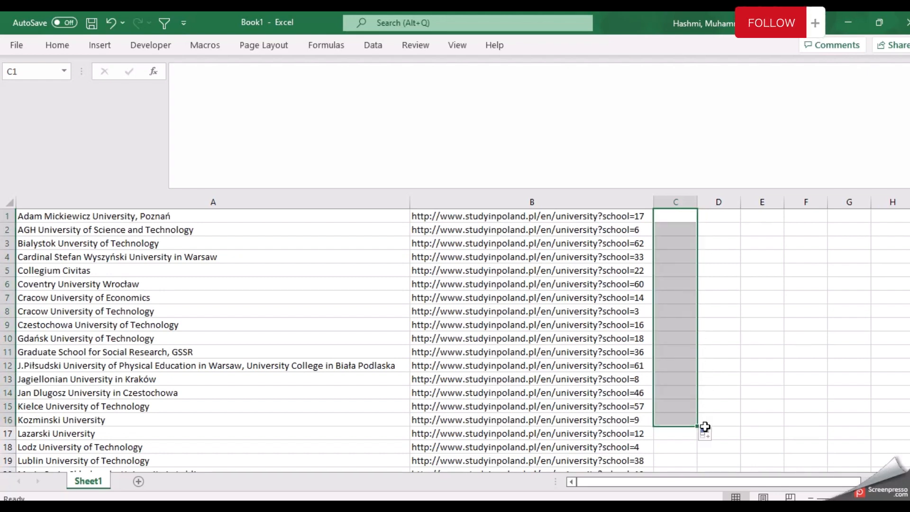
click(855, 23)
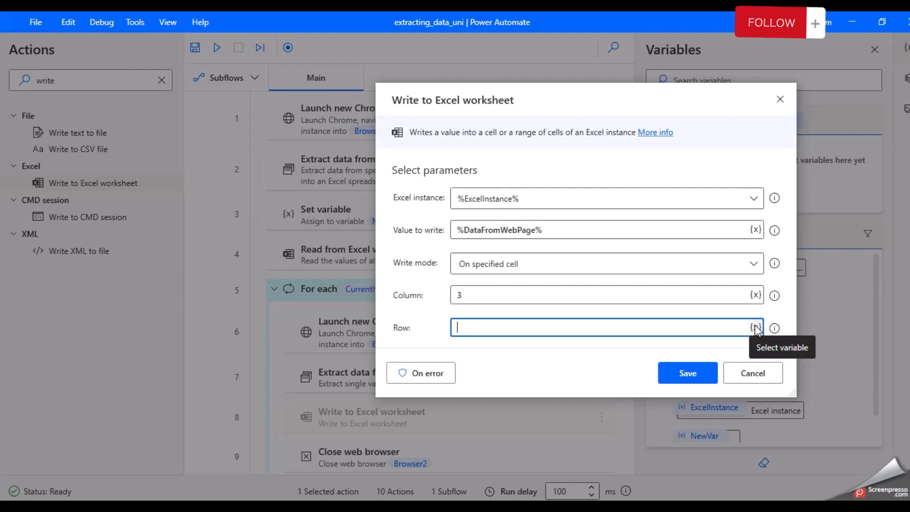
- Set the row to the variable %NewVar% and save the Write to Excel worksheet action
click(703, 328)
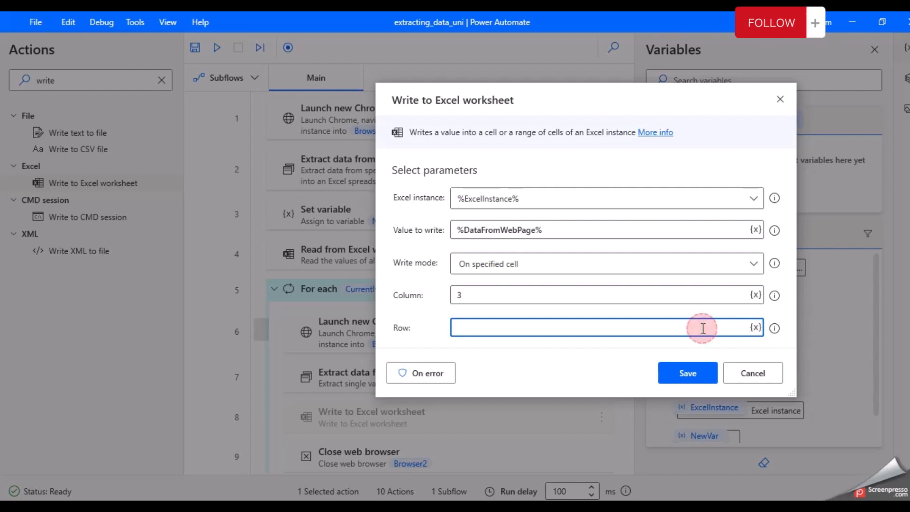
drag(683, 94, 721, 104)
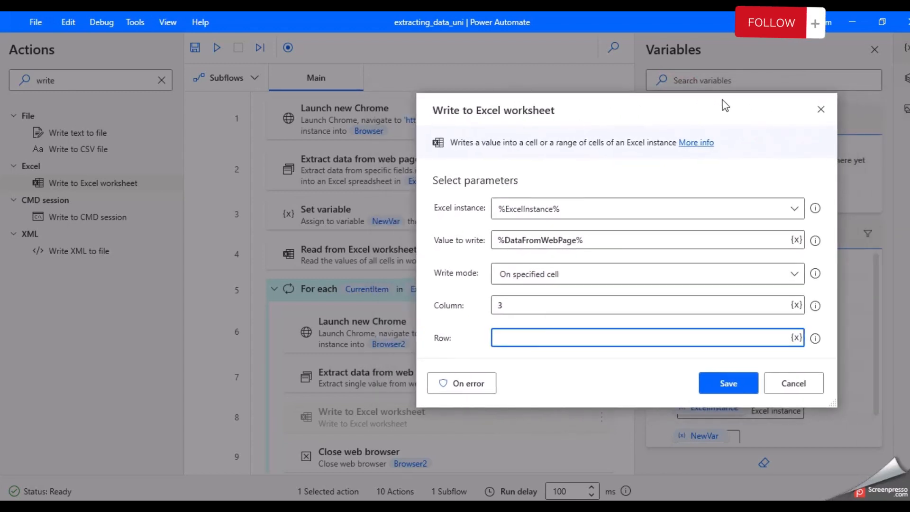
click(798, 337)
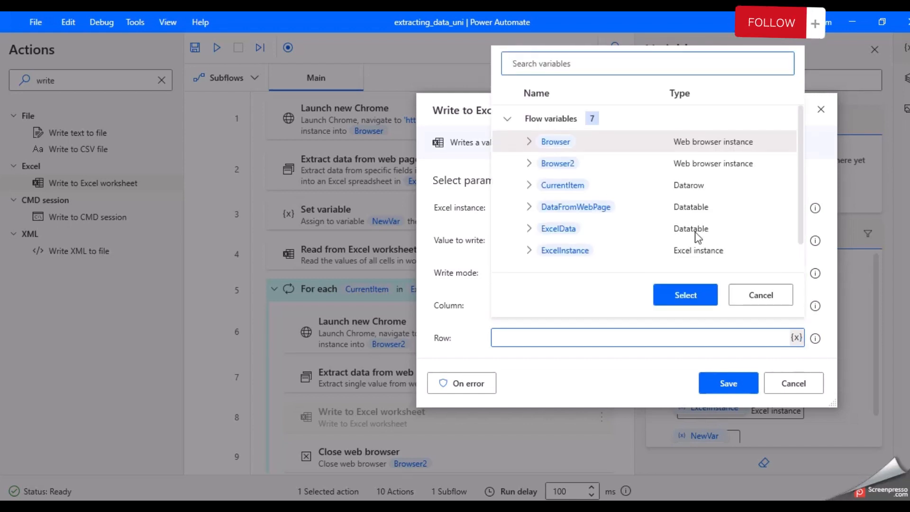
scroll(697, 233, down, 1)
click(560, 249)
double_click(560, 250)
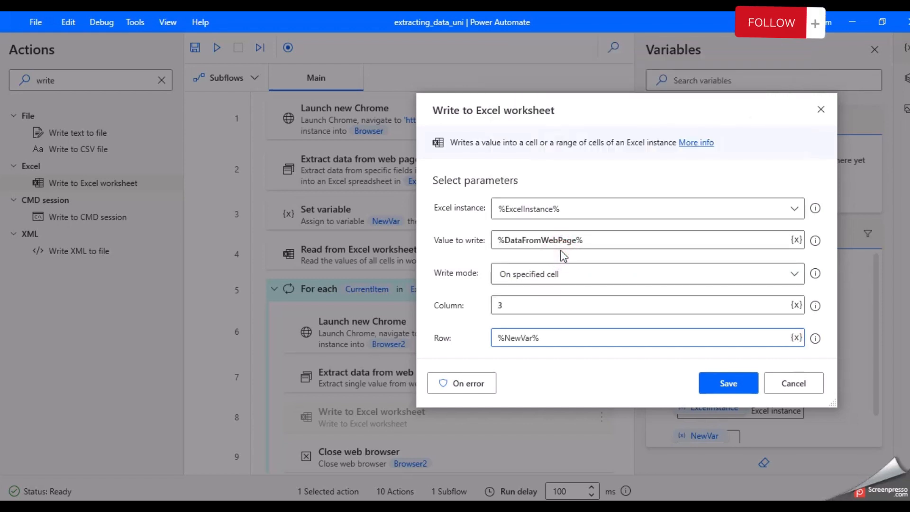
click(719, 384)
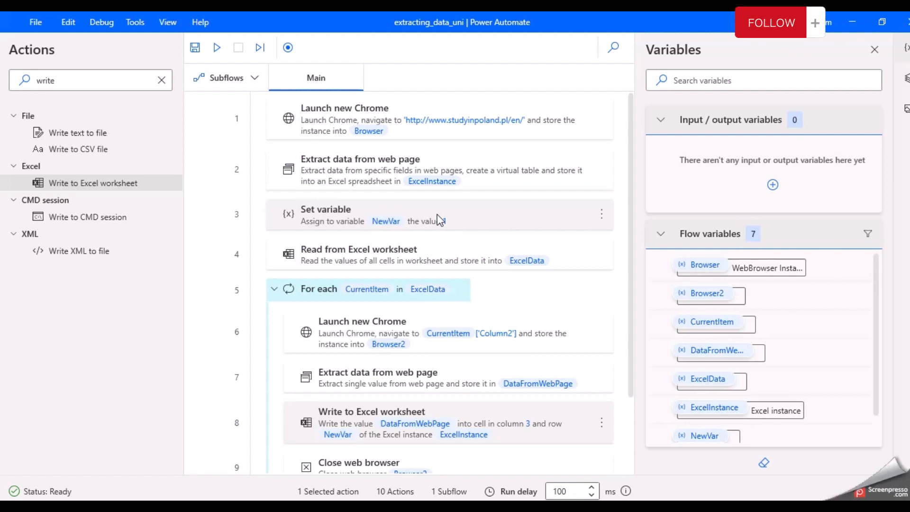
- Search the actions for "increase" and insert Increase variable between Write to Excel worksheet and Close web browser
scroll(451, 315, down, 2)
click(446, 384)
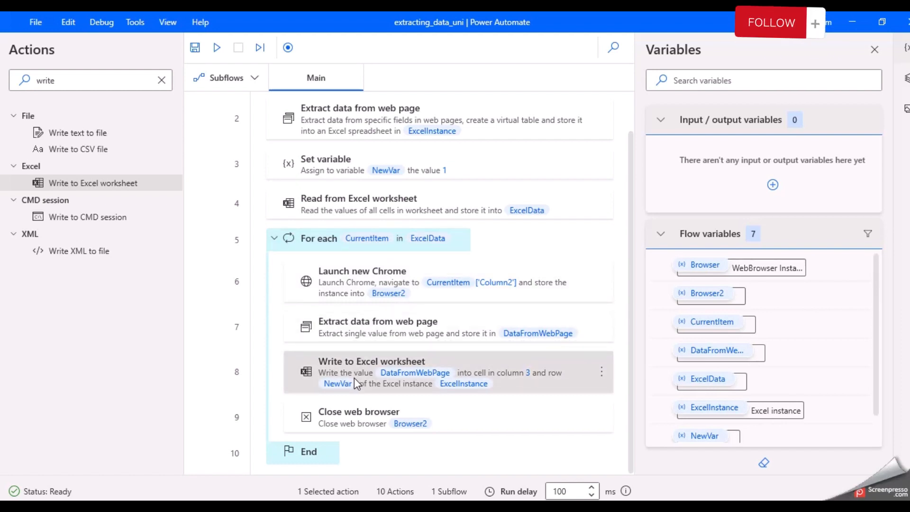
double_click(128, 84)
key(BackSpace)
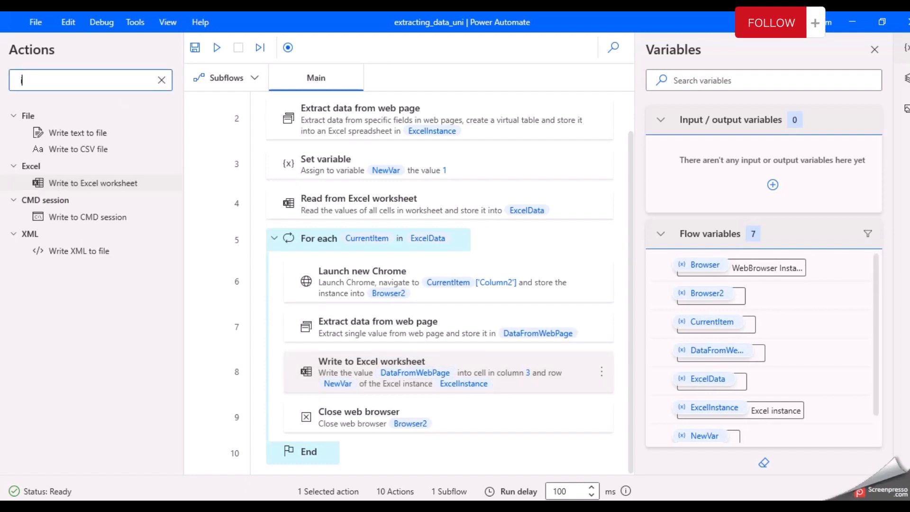
text(increase)
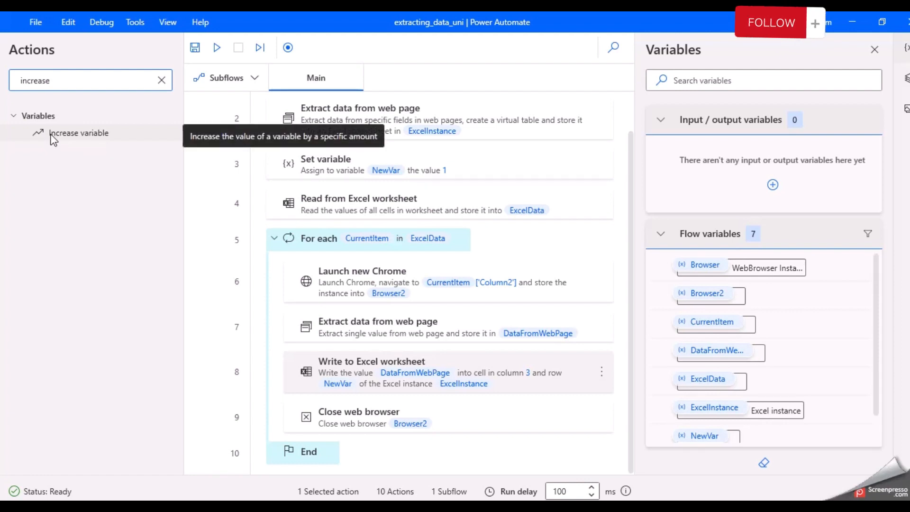
drag(52, 138, 192, 217)
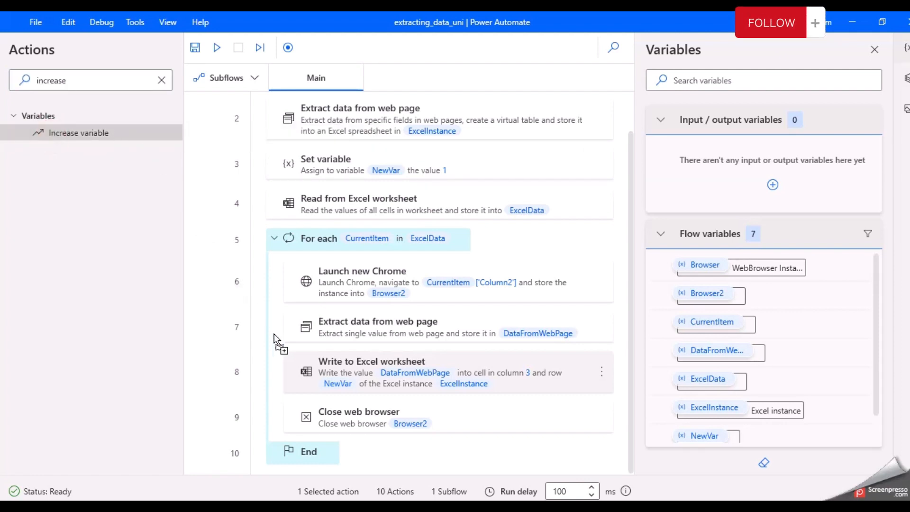
drag(319, 416, 331, 388)
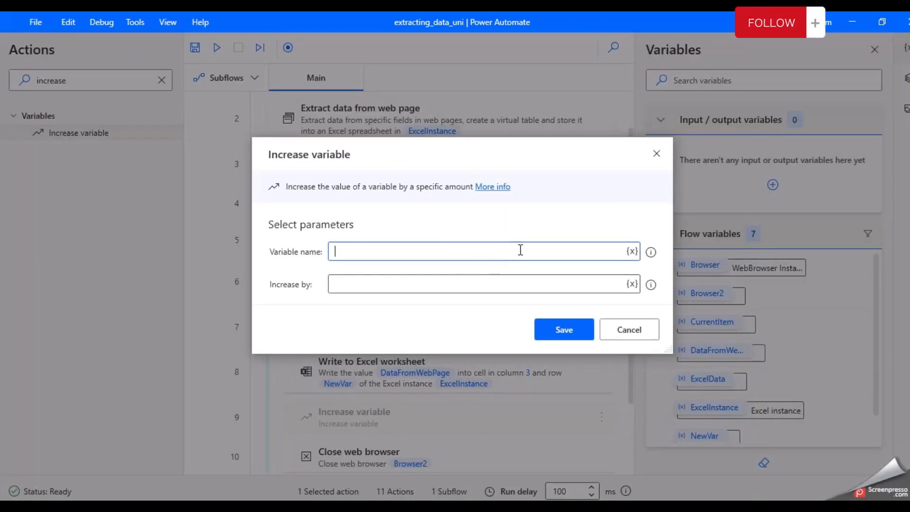
- Set the Increase variable action to raise NewVar by 1 and save it
click(632, 251)
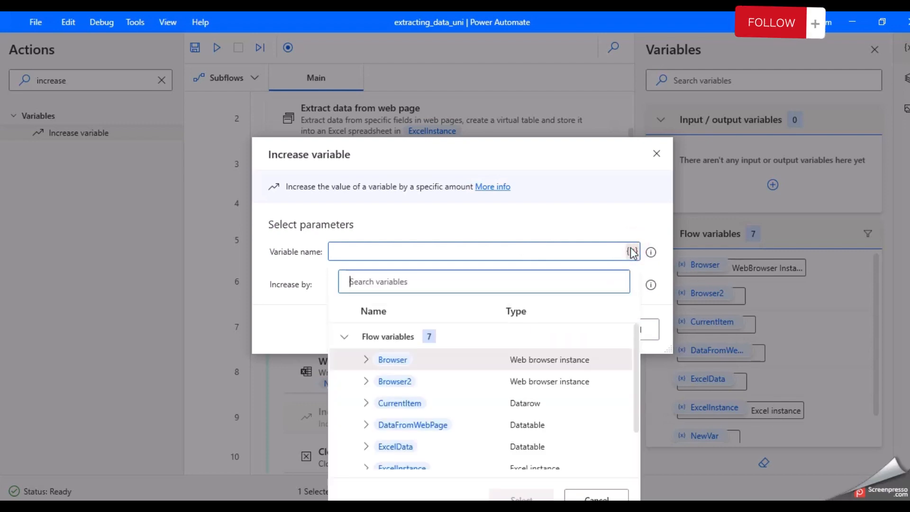
scroll(445, 427, down, 2)
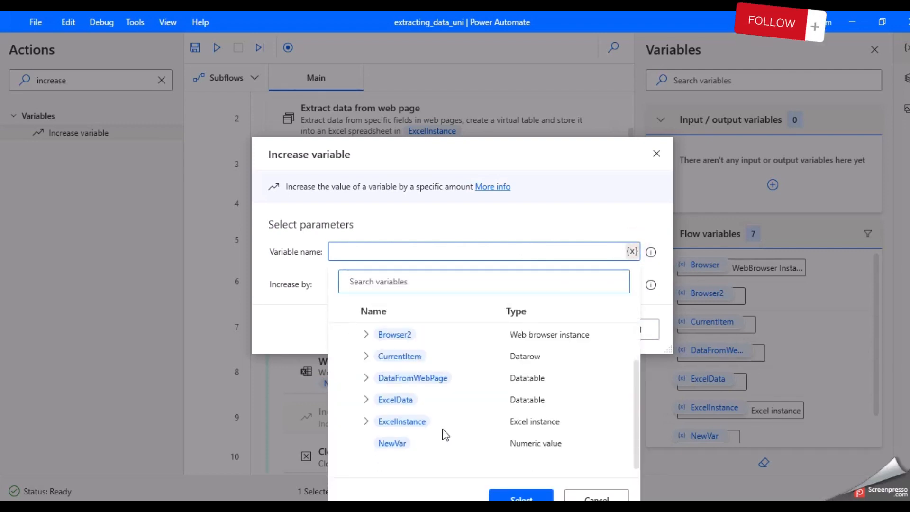
double_click(391, 445)
click(426, 282)
text(1)
click(559, 327)
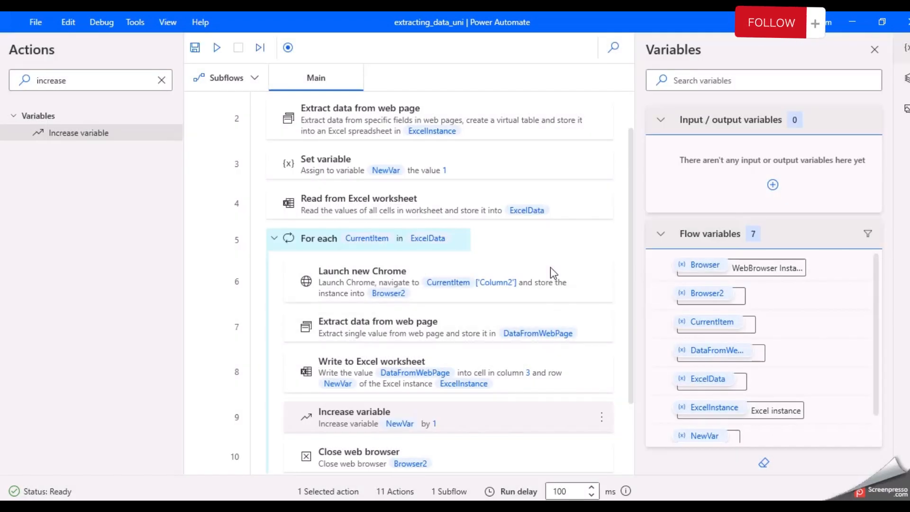
- Close the Book1 workbook in Excel and the Chrome window with the University profile page
scroll(548, 265, down, 1)
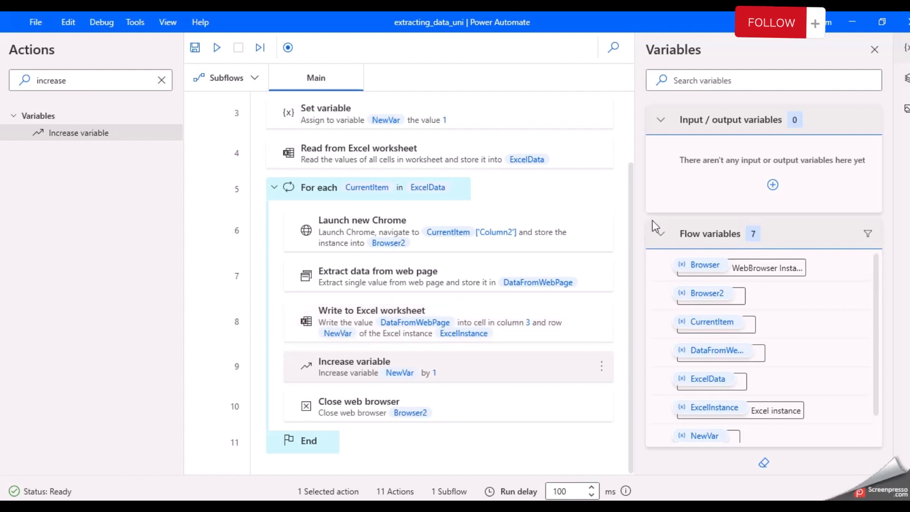
click(567, 507)
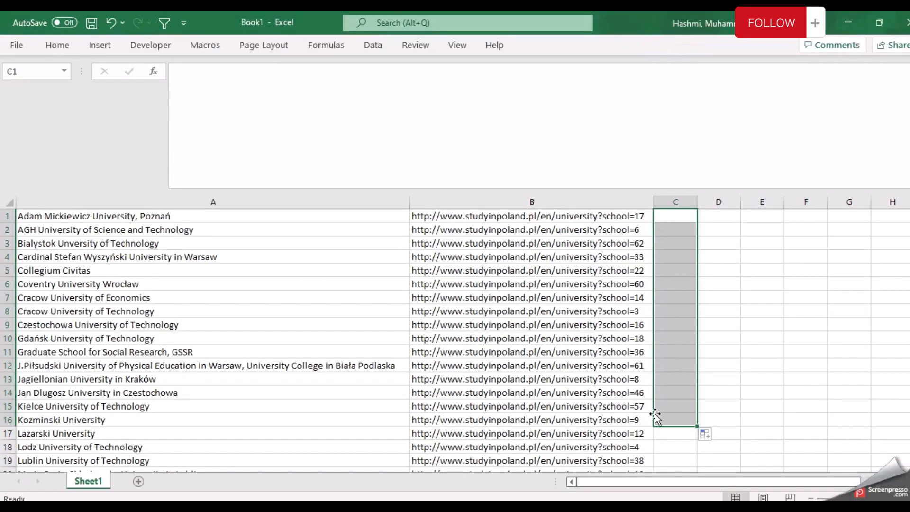
click(905, 23)
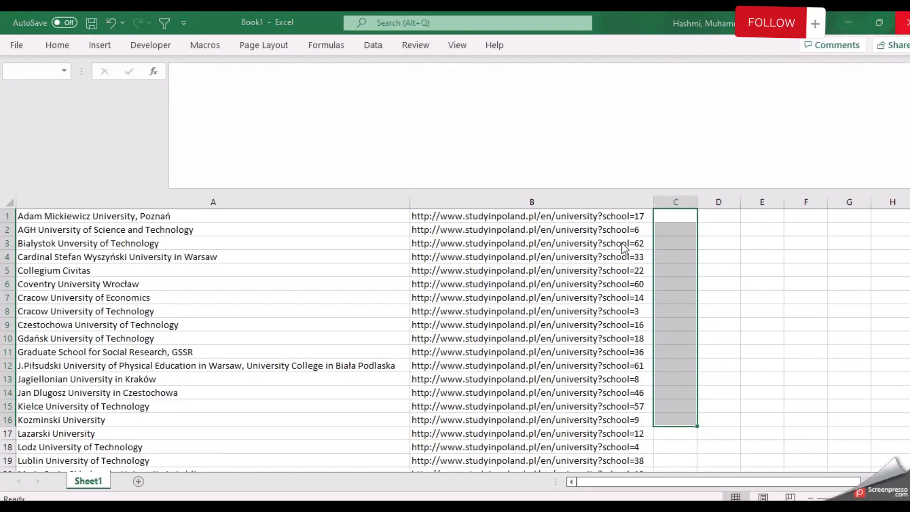
click(698, 342)
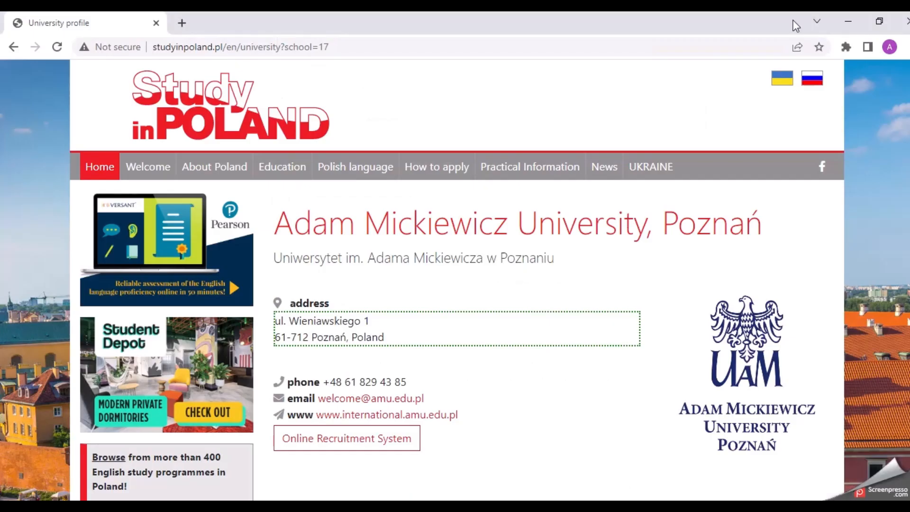
click(905, 21)
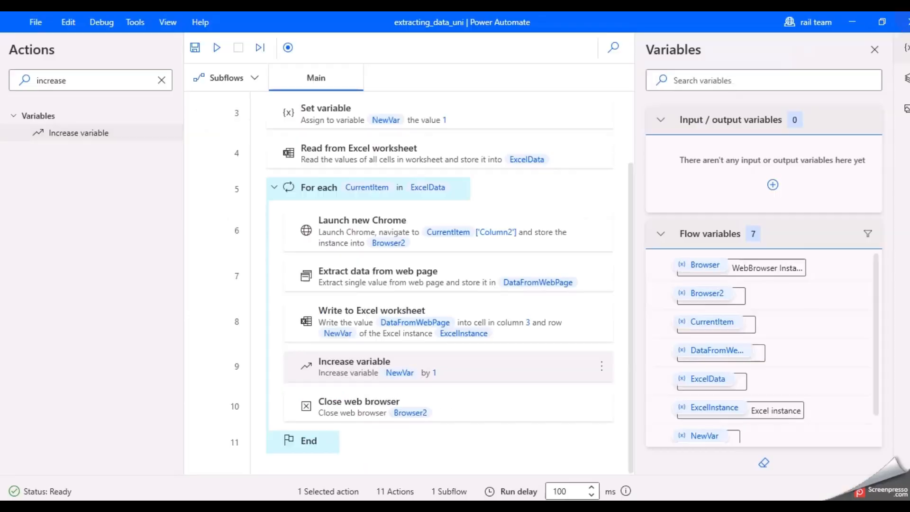
- Run the whole flow and examine the addresses written to column C of the maximized Excel workbook
drag(630, 189, 636, 115)
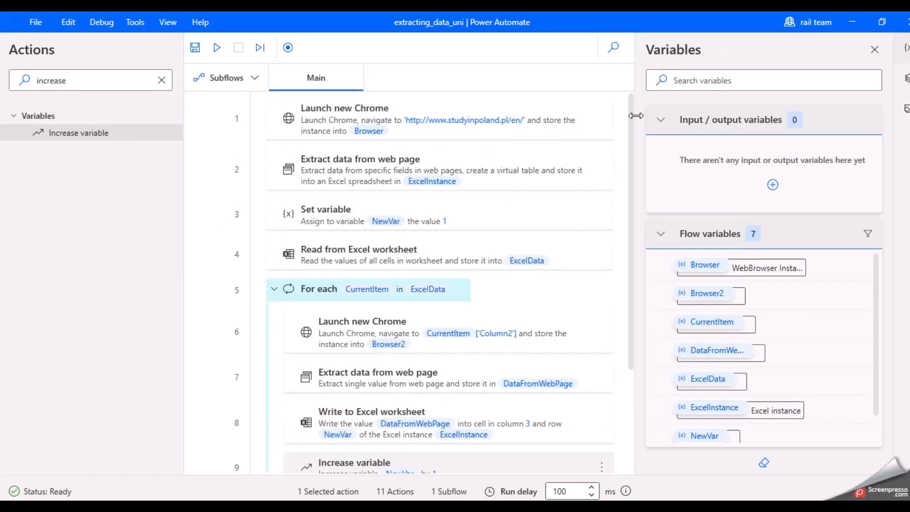
click(223, 55)
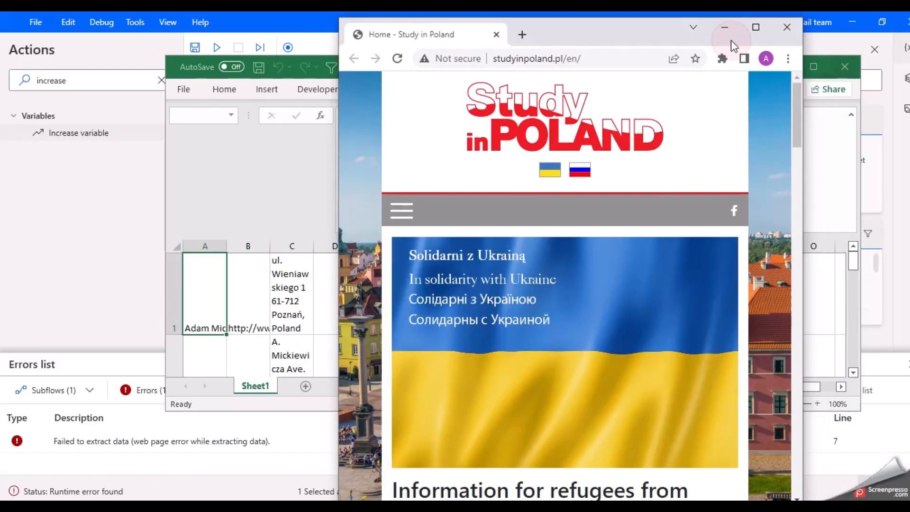
click(730, 29)
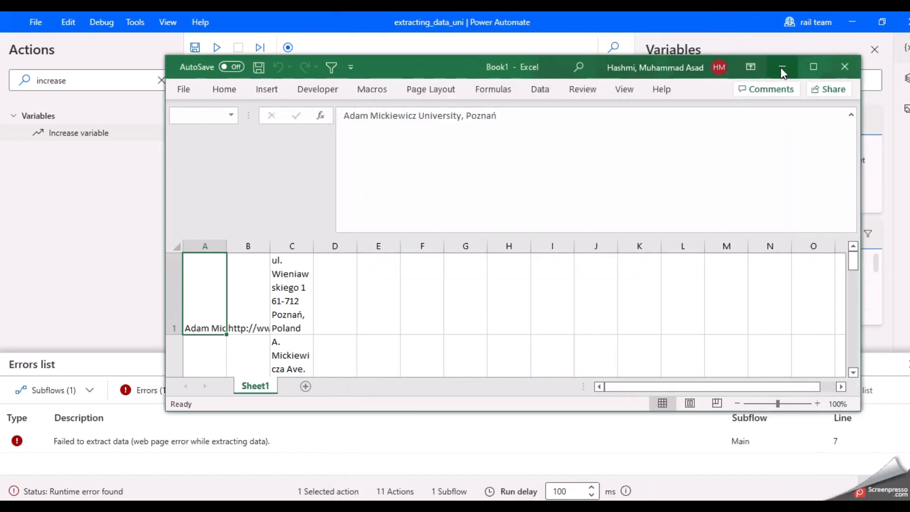
click(812, 66)
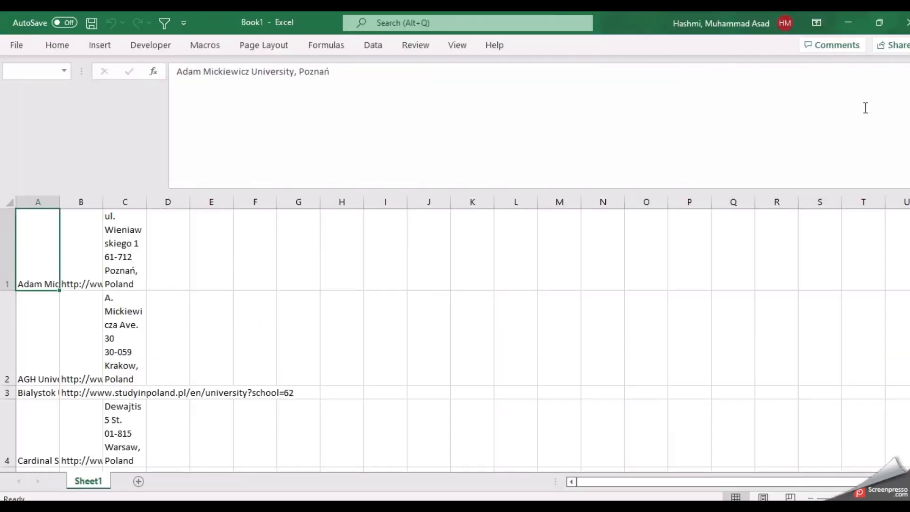
drag(909, 239, 909, 259)
- Switch to the Chrome window with the J.Piłsudski University profile and maximize it to inspect the page
click(856, 19)
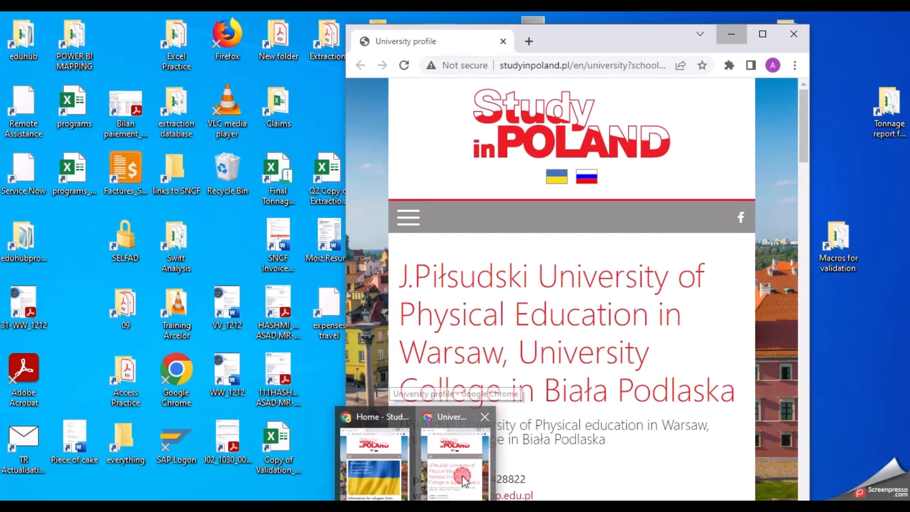
click(462, 476)
click(760, 32)
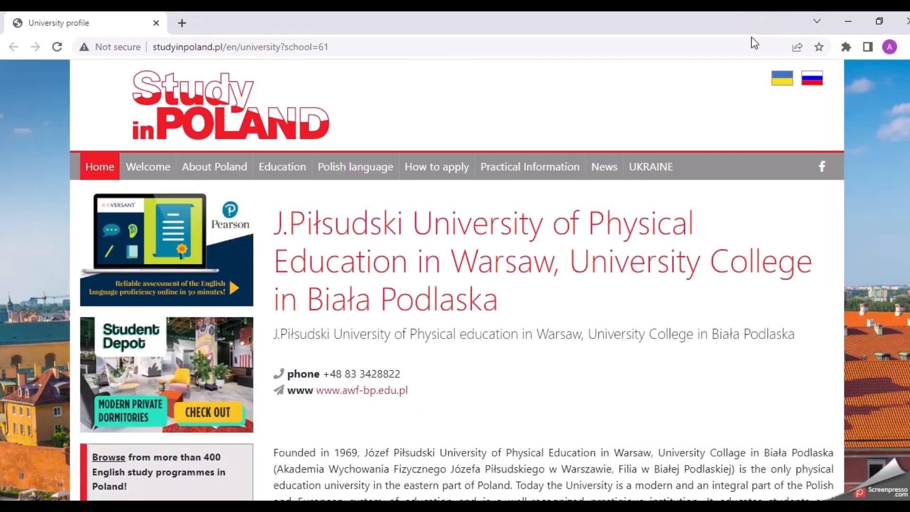
- Minimize the Chrome window to return to the Power Automate flow and close the errors list
click(851, 14)
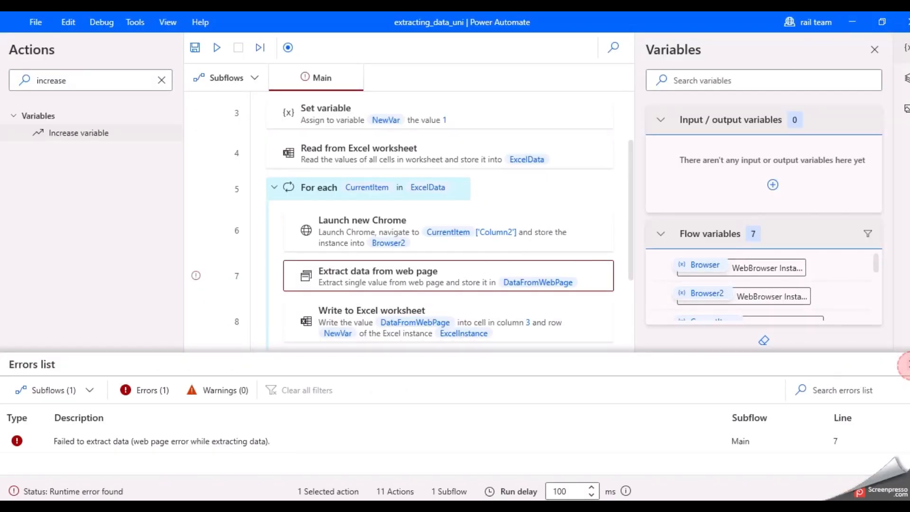
click(907, 364)
mouse_move(198, 279)
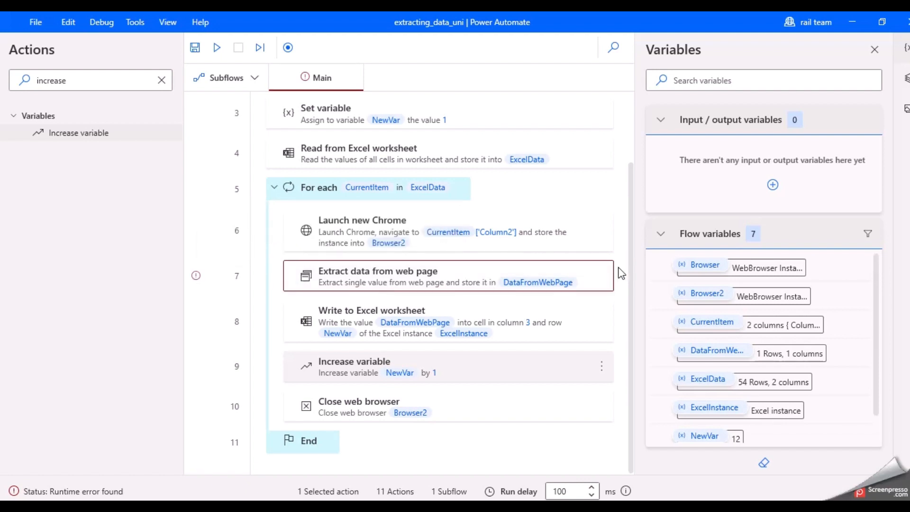
- Review the parameters of the Extract data from web page action, cancel, and clear the actions search
click(601, 275)
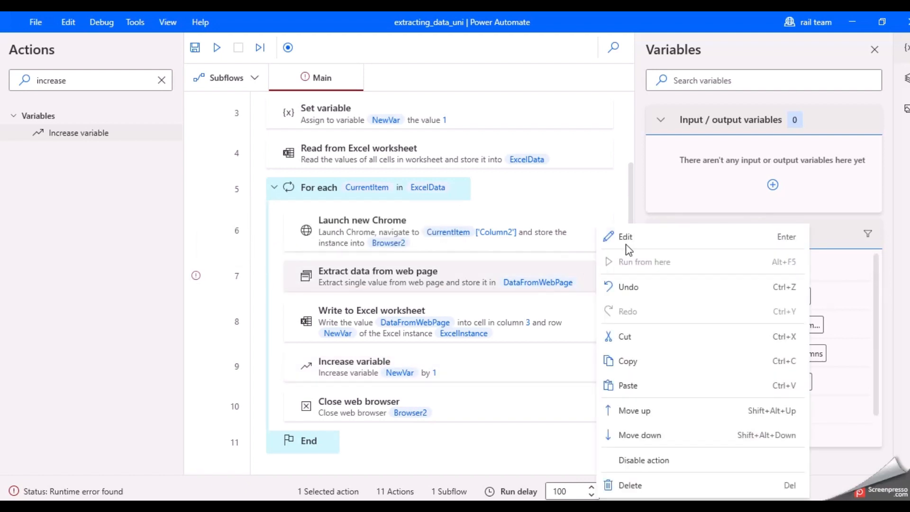
click(623, 237)
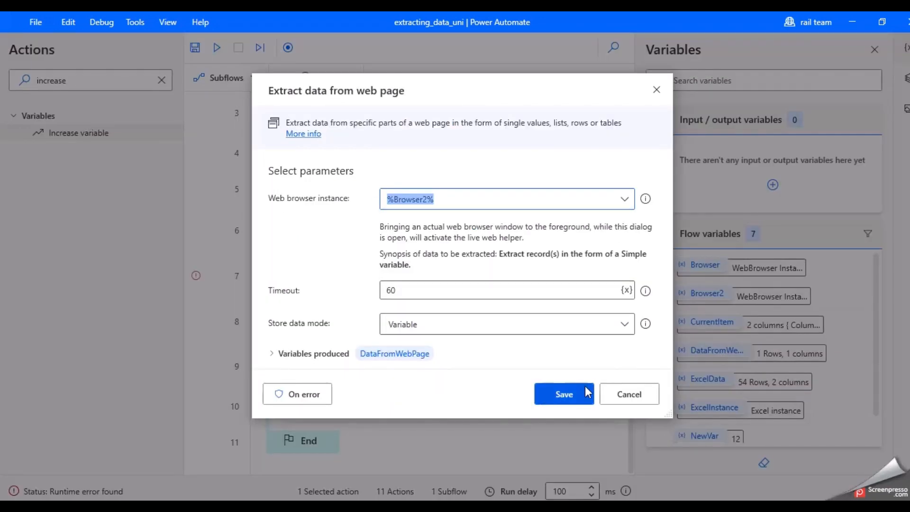
click(622, 394)
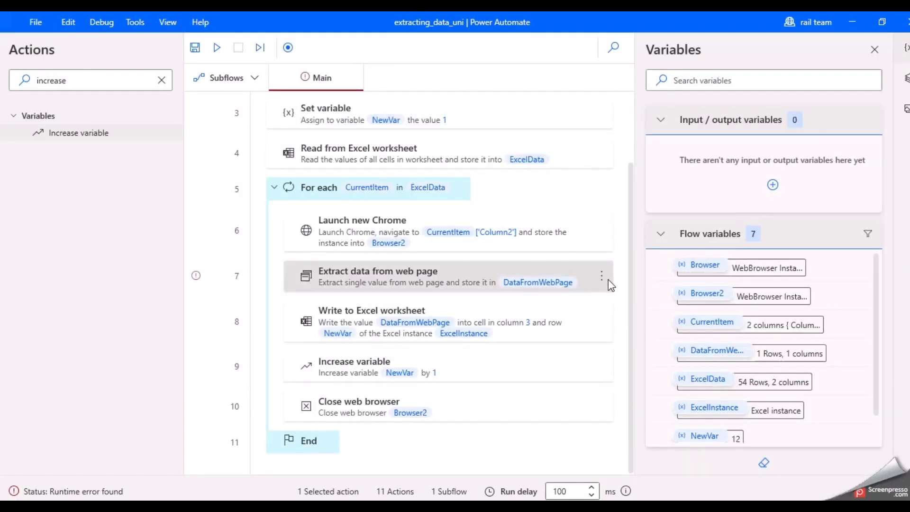
double_click(92, 82)
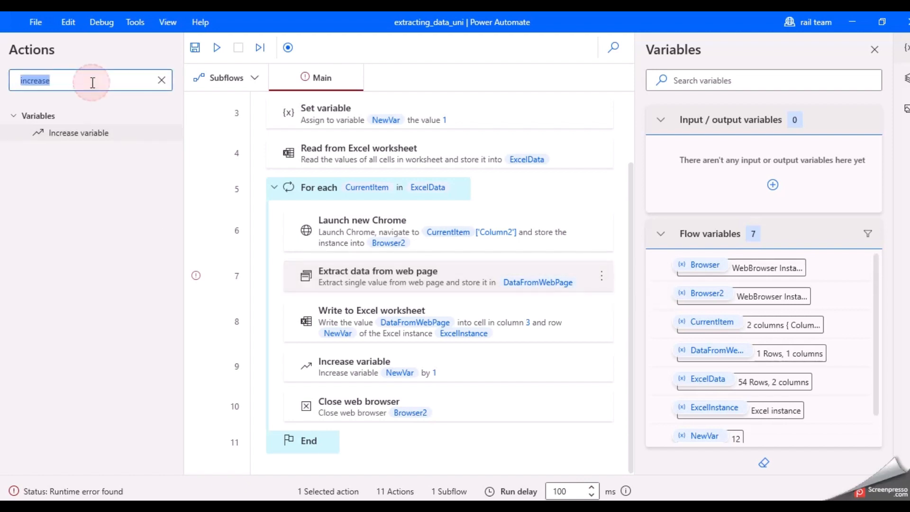
key(BackSpace)
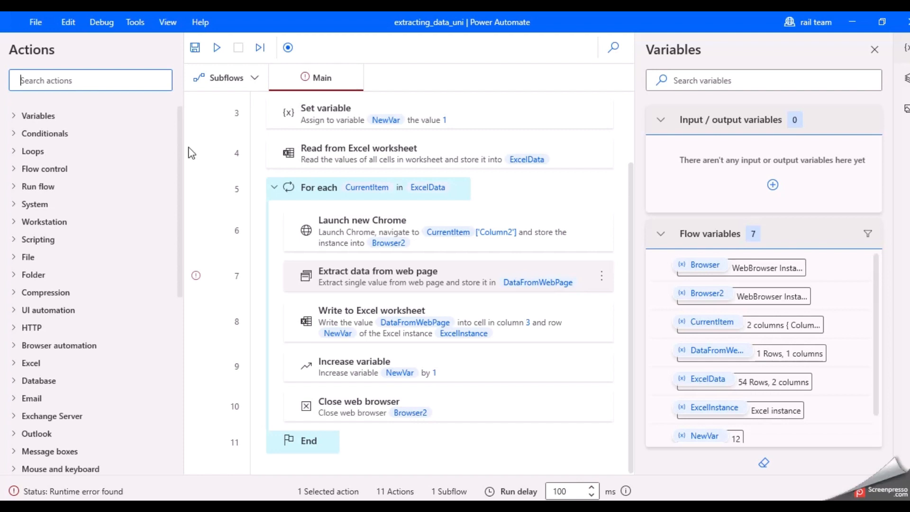
- Try to make the Extract data from web page action continue the flow run on error by going to a label
click(602, 276)
click(652, 236)
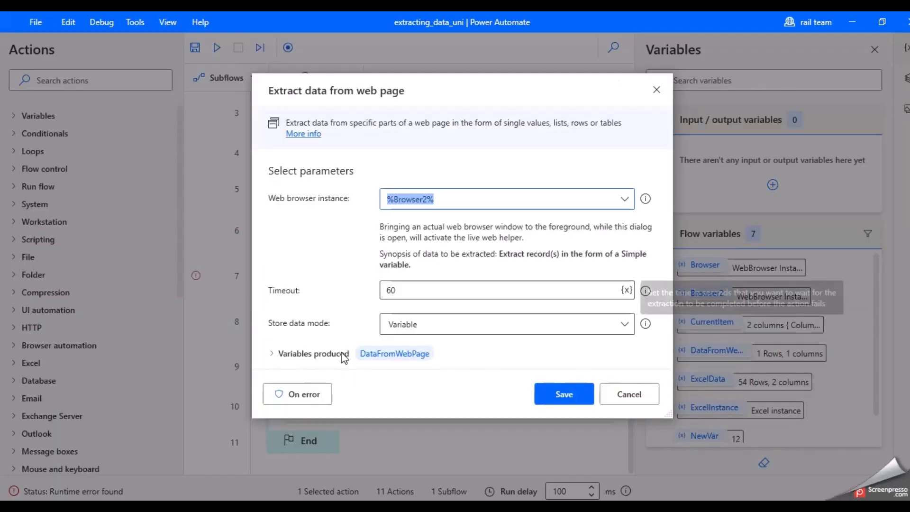
click(298, 394)
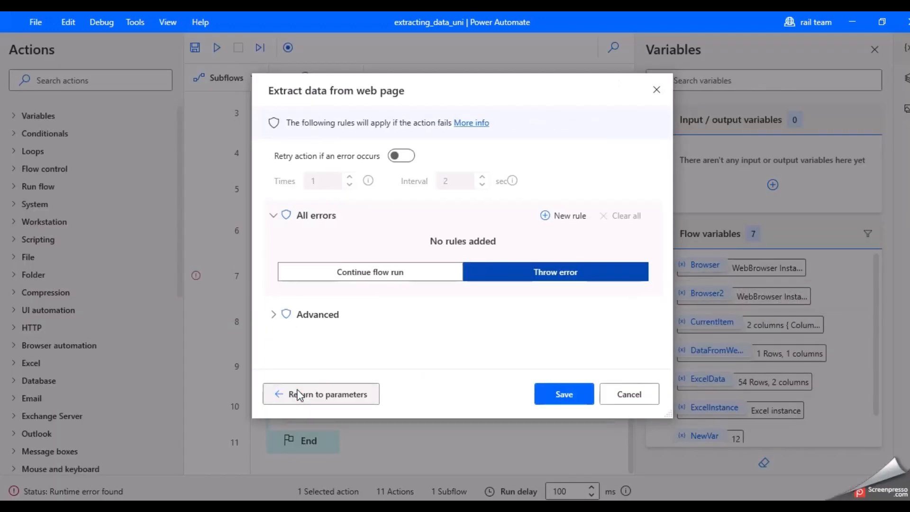
click(445, 276)
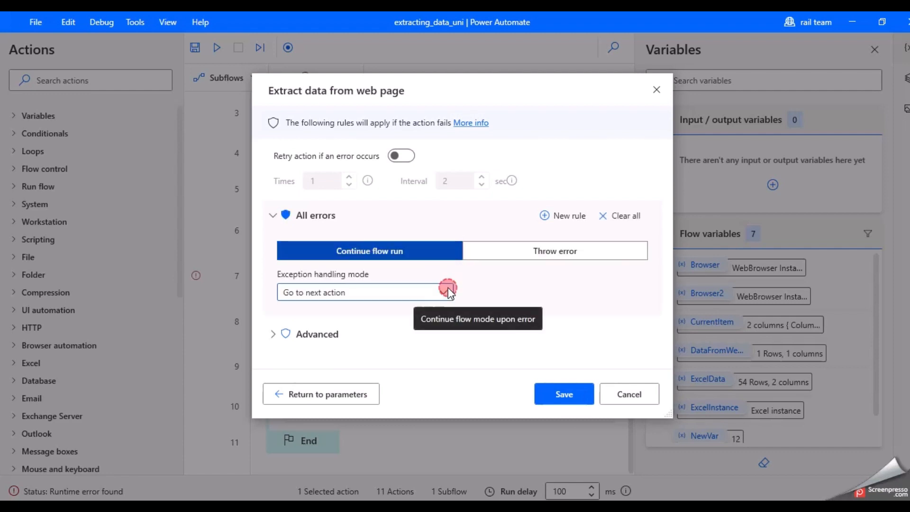
click(448, 293)
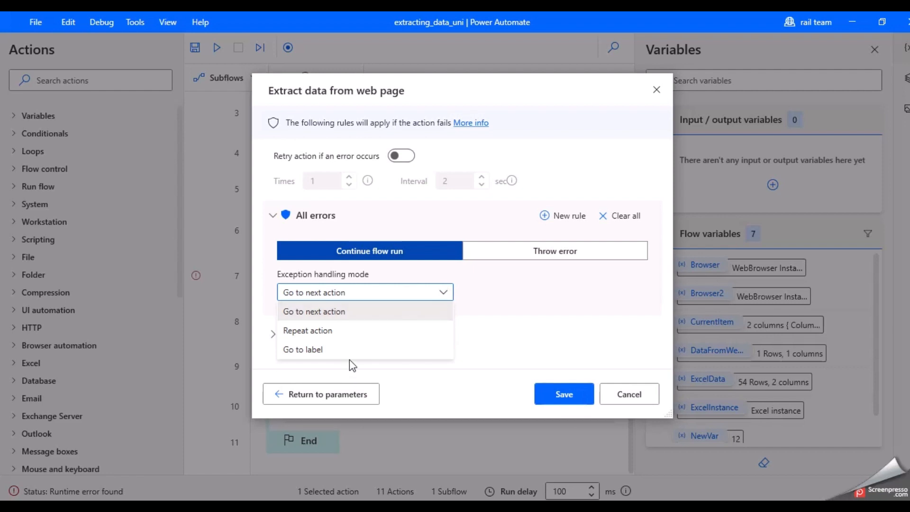
click(359, 349)
click(586, 398)
click(583, 291)
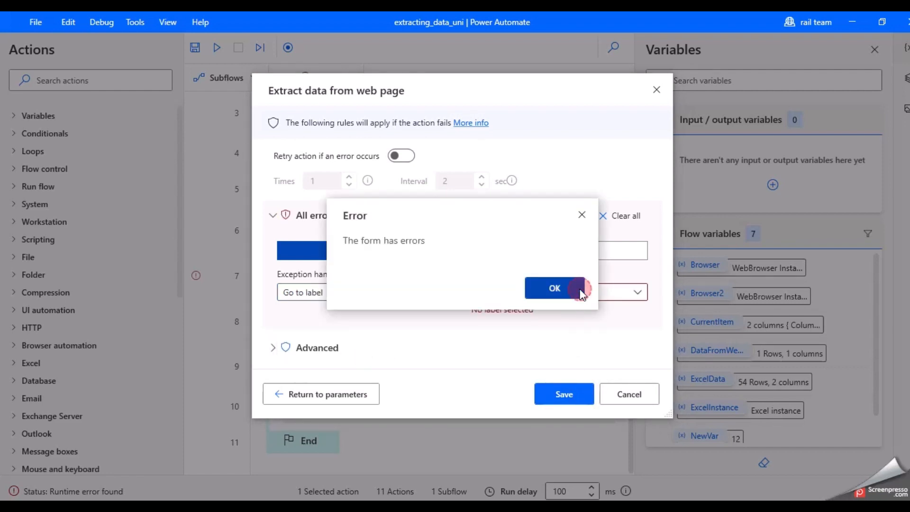
click(656, 90)
- Add a Label action named go_to_next between the Write to Excel worksheet and Increase variable actions
click(106, 75)
text(i)
text(abel)
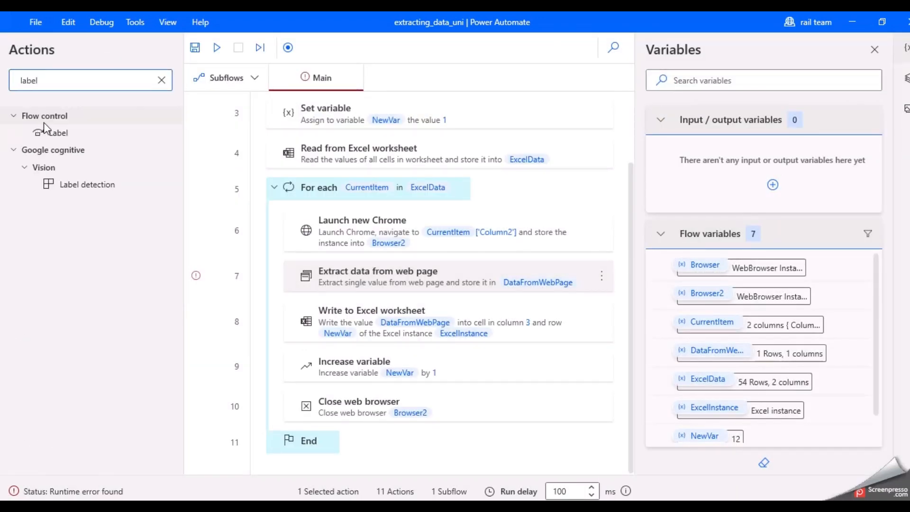
drag(51, 136, 409, 350)
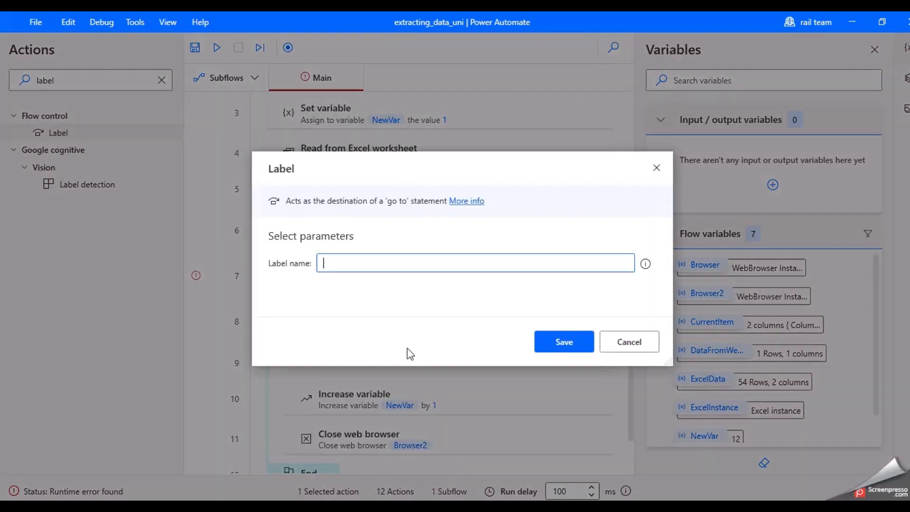
click(508, 262)
text(got)
key(BackSpace)
key(BackSpace)
key(BackSpace)
text(_to_nex)
click(554, 338)
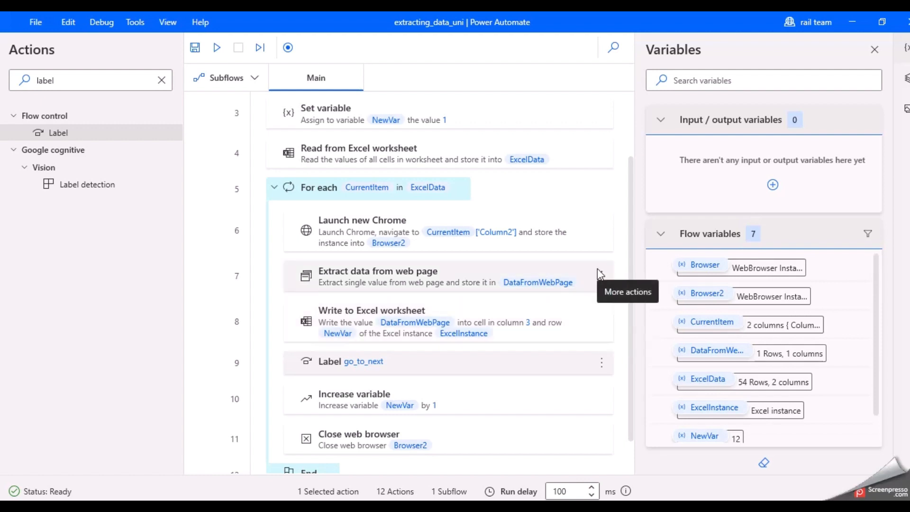
- Set the Extract data from web page action to continue the flow run on error by going to label go_to_next, and save it
click(601, 275)
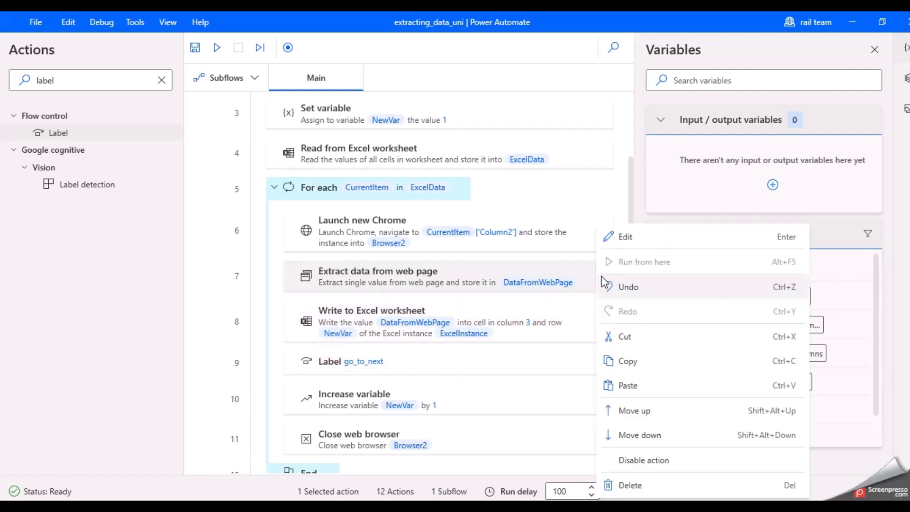
click(622, 246)
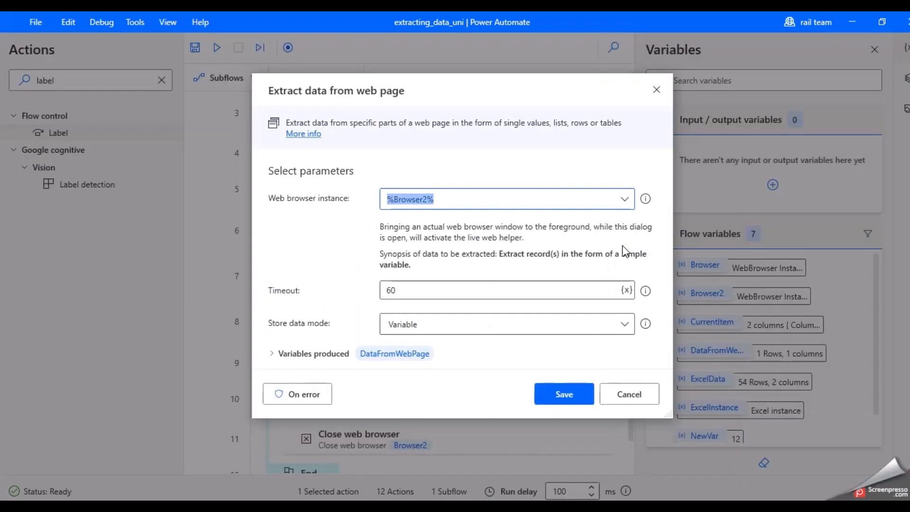
click(295, 392)
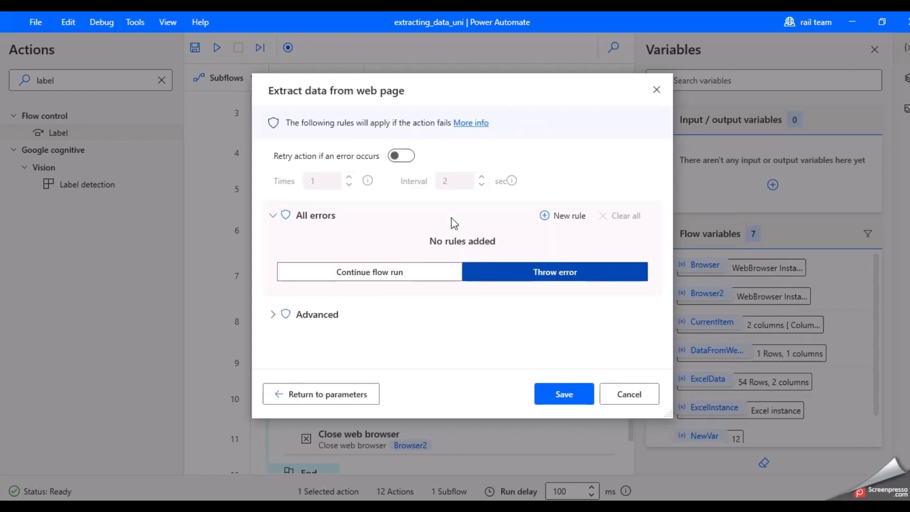
click(420, 271)
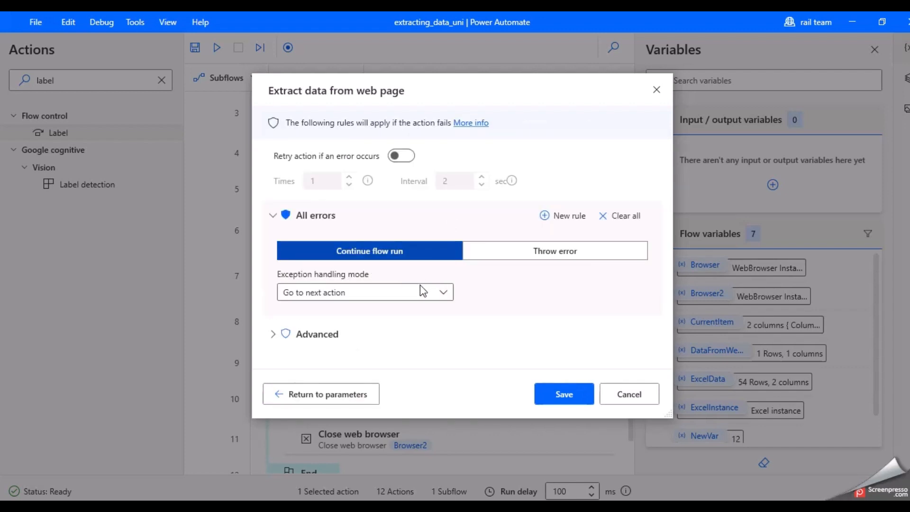
click(433, 292)
click(364, 352)
click(599, 292)
click(585, 316)
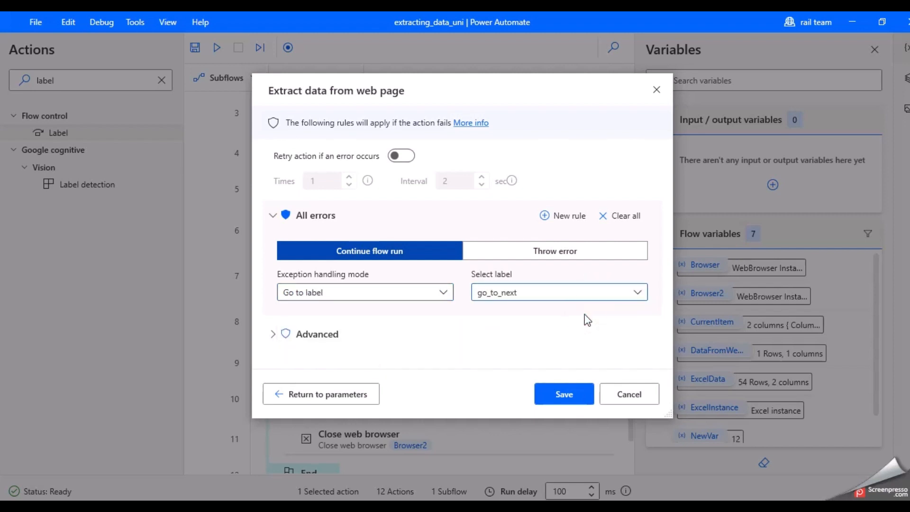
click(577, 398)
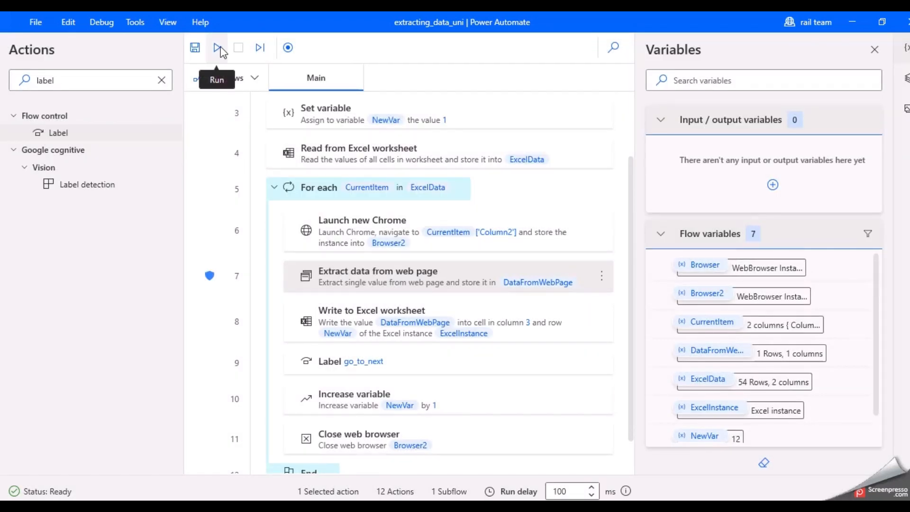
- Close the Book1 workbook left from the previous run and run the whole flow again
scroll(189, 232, down, 1)
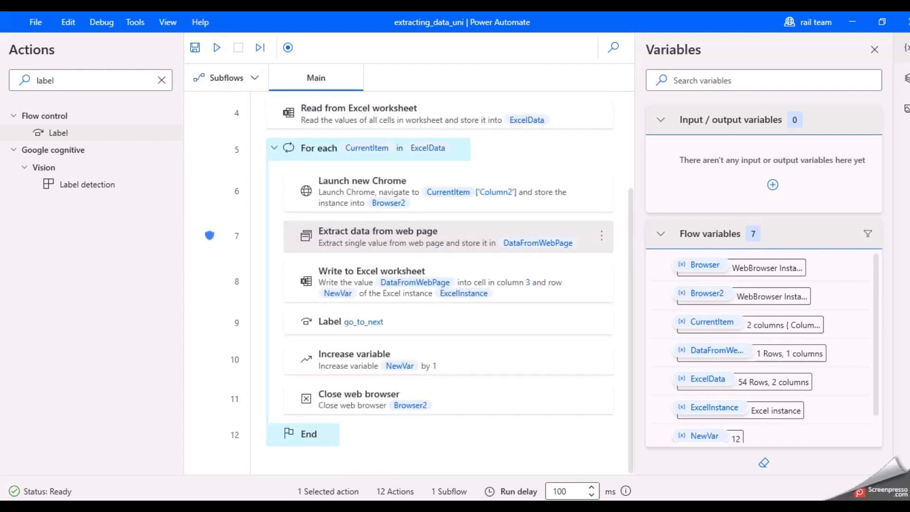
key(alt+Tab)
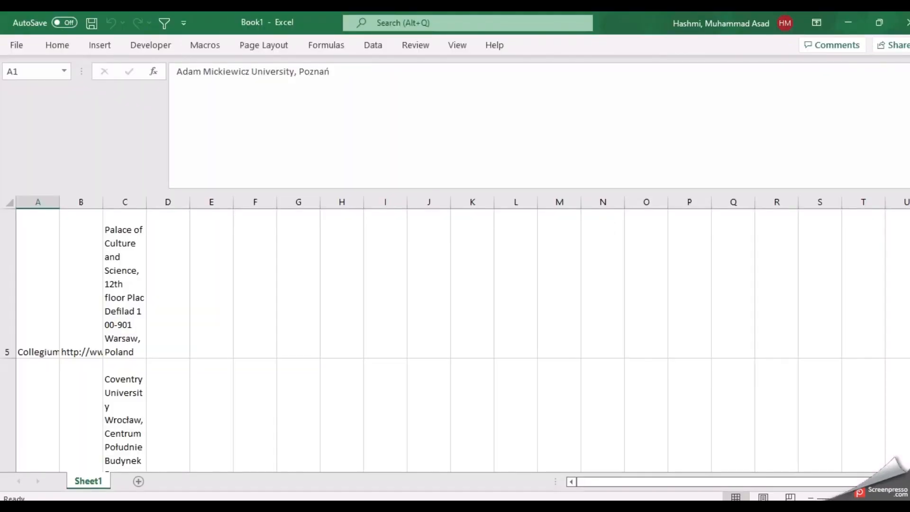
click(906, 23)
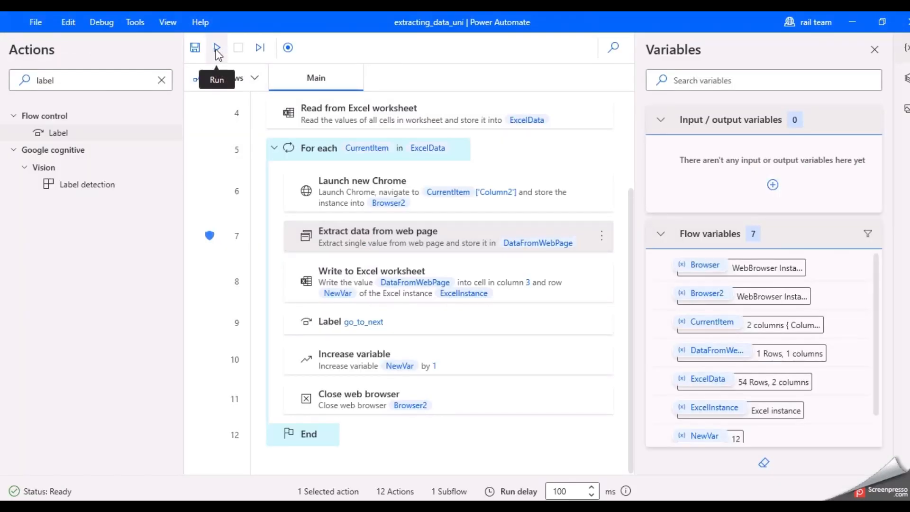
click(217, 48)
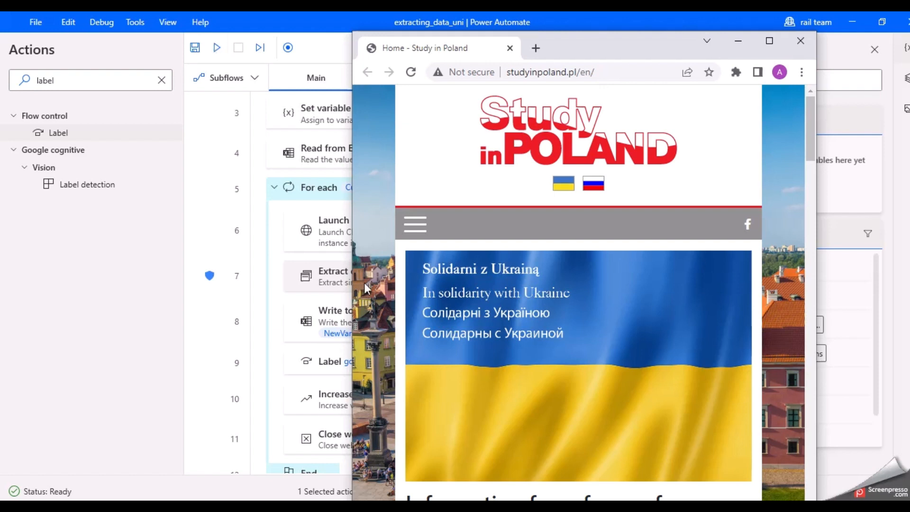
- Maximize the new Excel workbook and fit columns A and B to their contents to inspect the addresses in column C
click(499, 505)
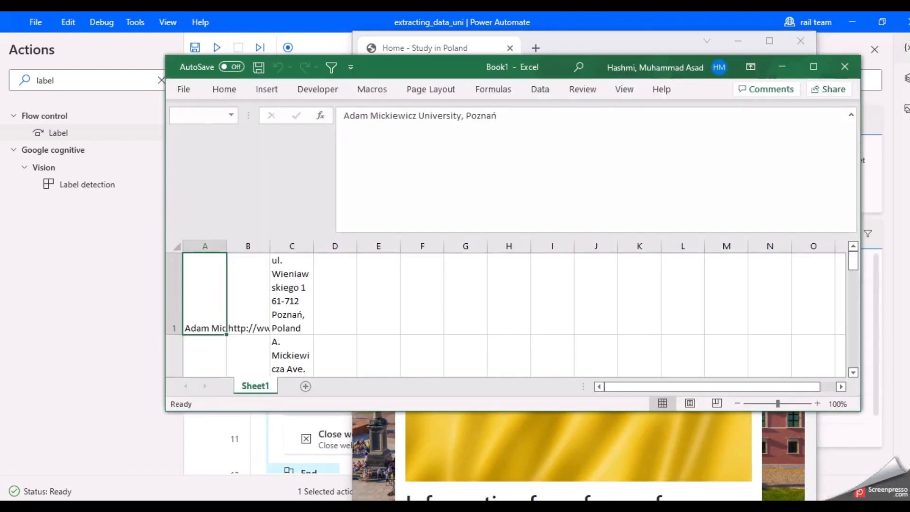
click(818, 73)
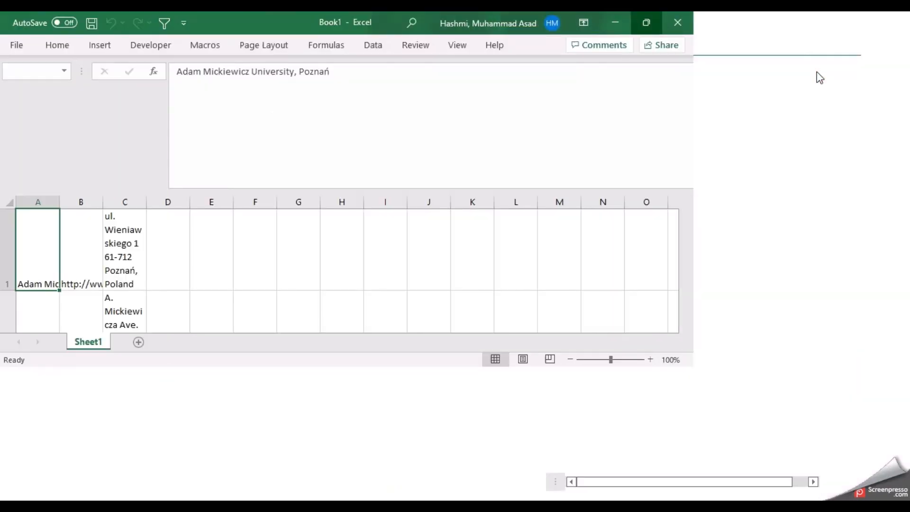
double_click(102, 202)
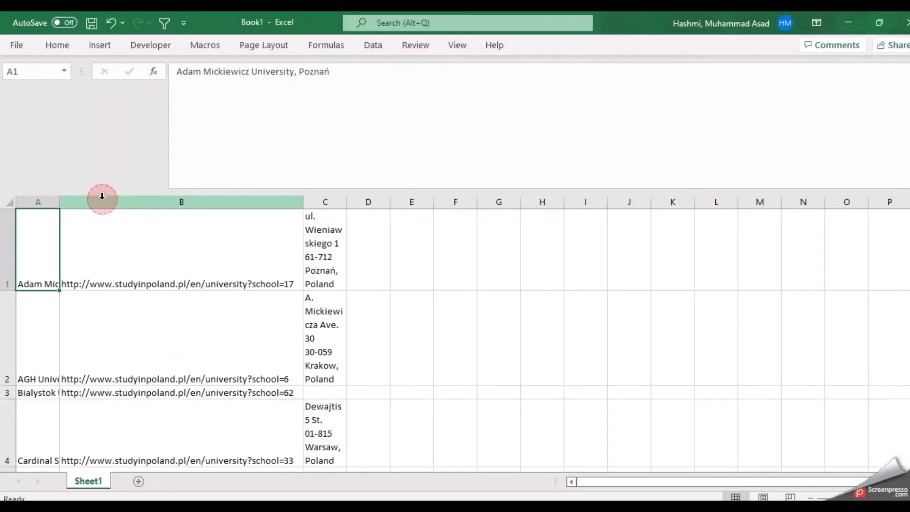
double_click(60, 201)
click(169, 199)
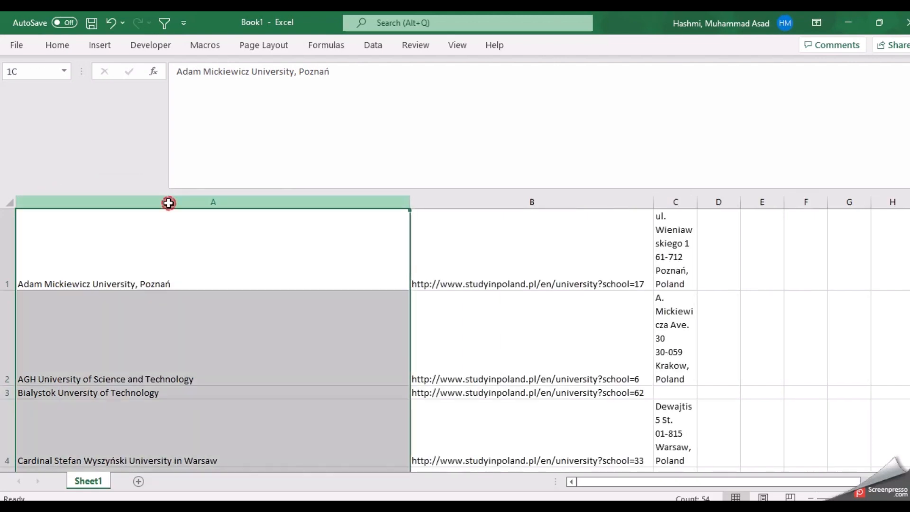
click(677, 200)
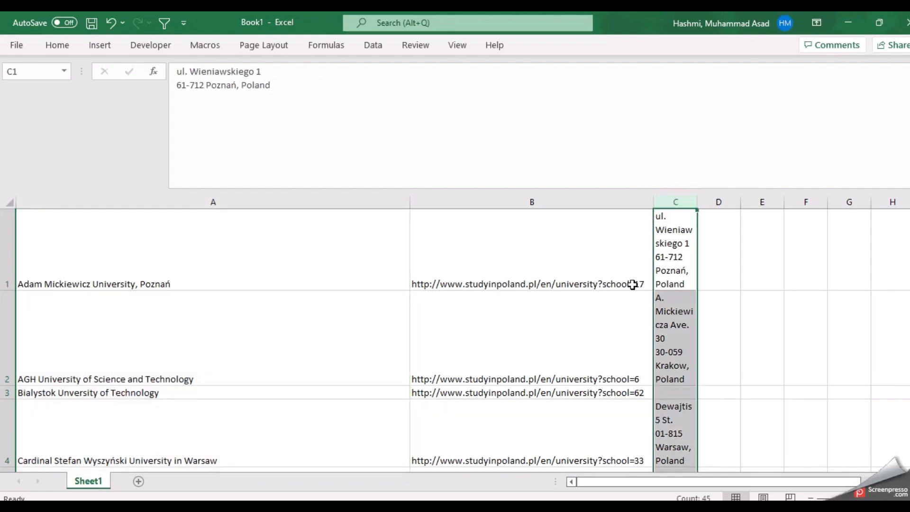